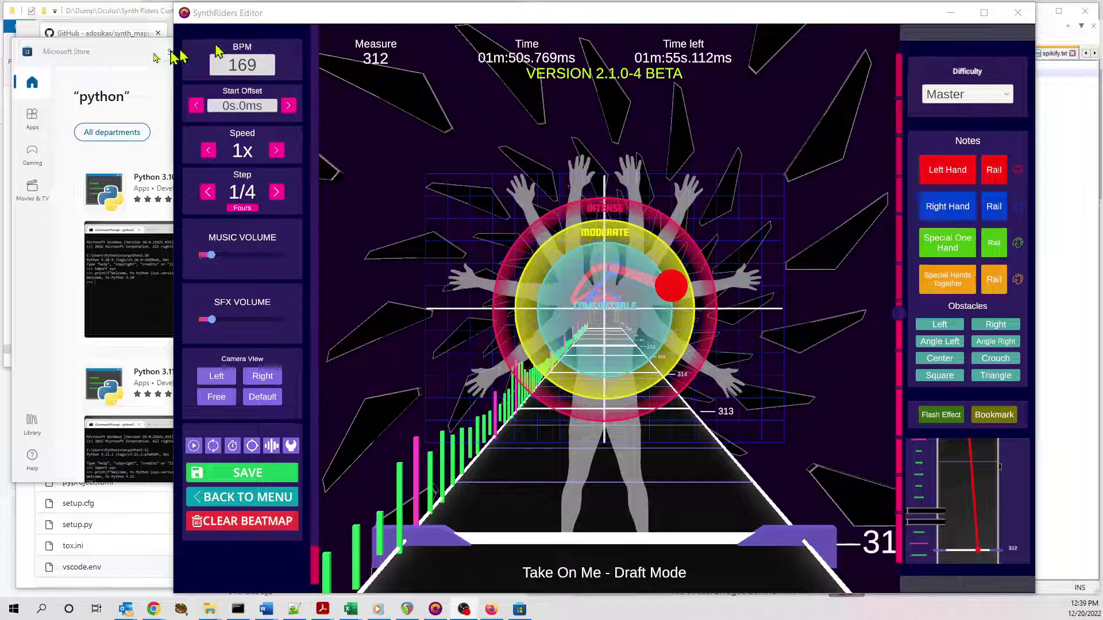
- View the Python listings in Microsoft Store, close the Store, and switch to the browser showing the synth_mapping_helper GitHub repository
{"action": "left_click_drag", "start_coordinate": [131, 56], "coordinate": [124, 99]}
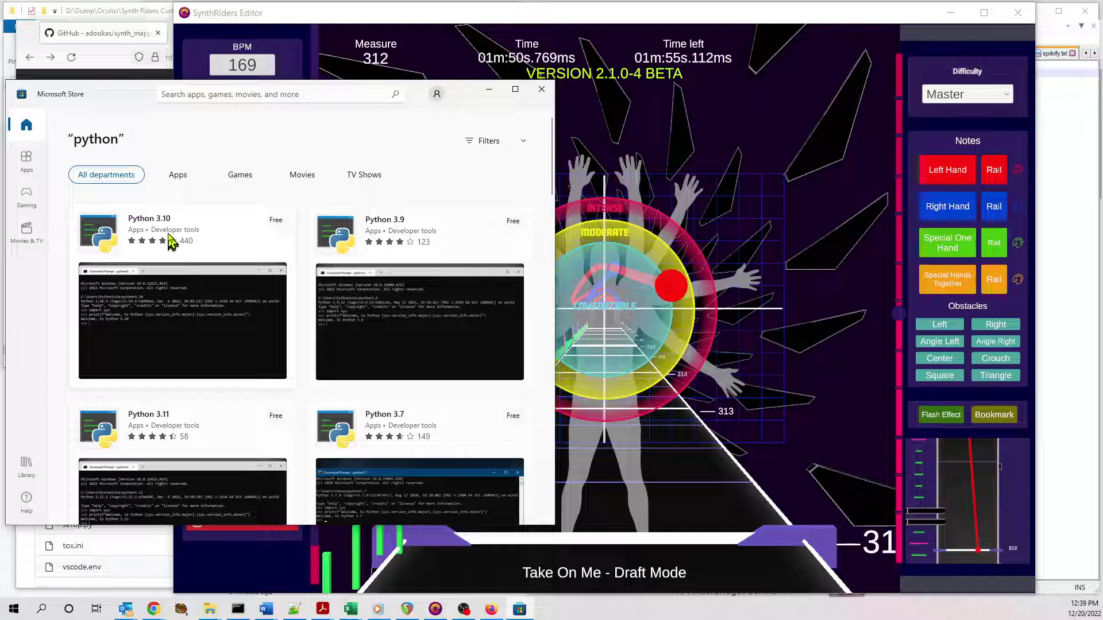
{"action": "left_click", "coordinate": [540, 90]}
{"action": "left_click", "coordinate": [98, 65]}
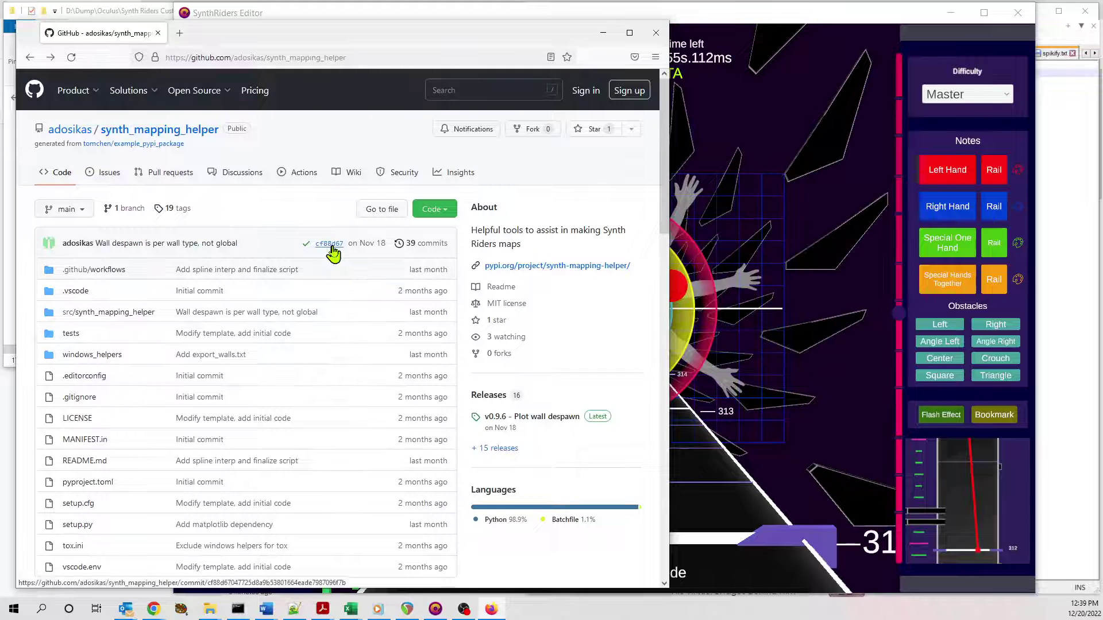
- Examine the synth_mapping_helper repository's README features and its wiki
{"action": "mouse_move", "coordinate": [176, 148]}
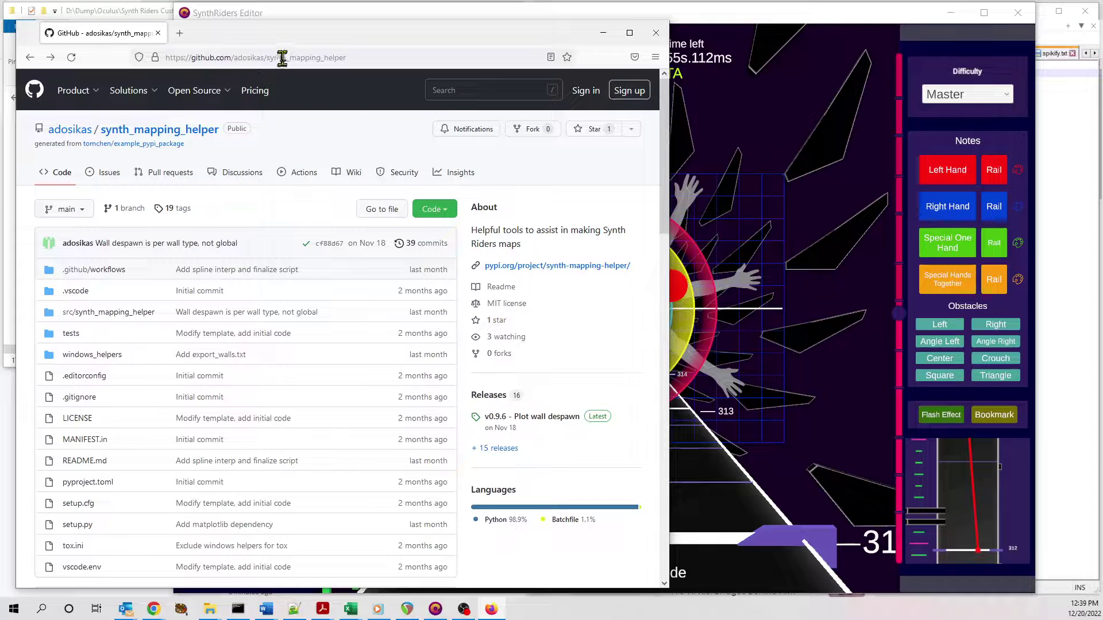
{"action": "left_click_drag", "start_coordinate": [287, 40], "coordinate": [285, 34]}
{"action": "scroll", "coordinate": [202, 259], "scroll_direction": "down", "scroll_amount": 2}
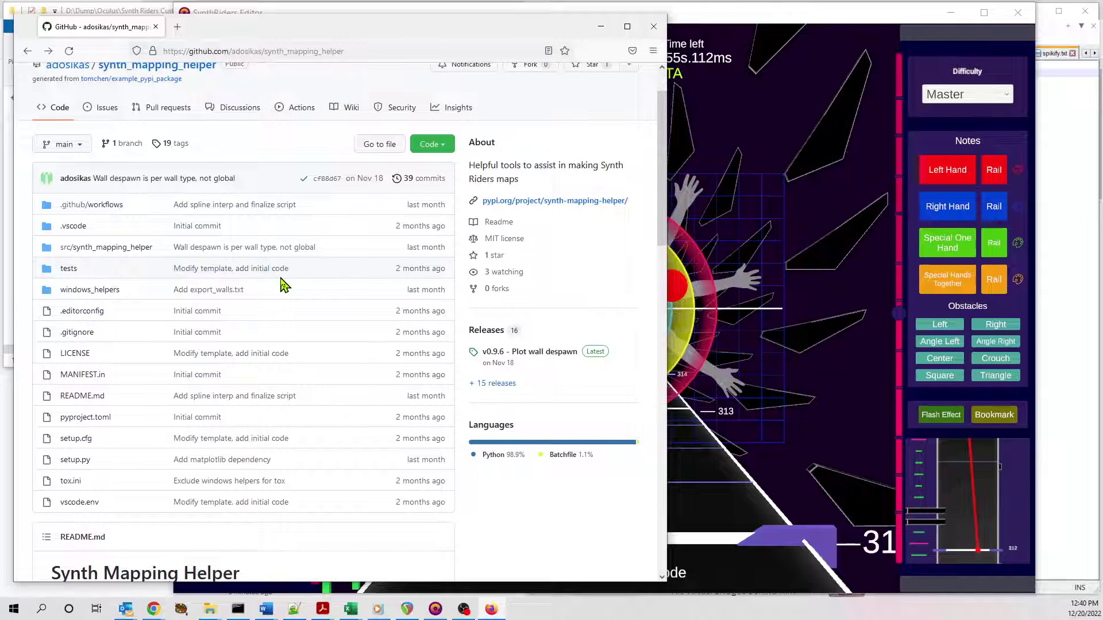
{"action": "scroll", "coordinate": [275, 290], "scroll_direction": "down", "scroll_amount": 4}
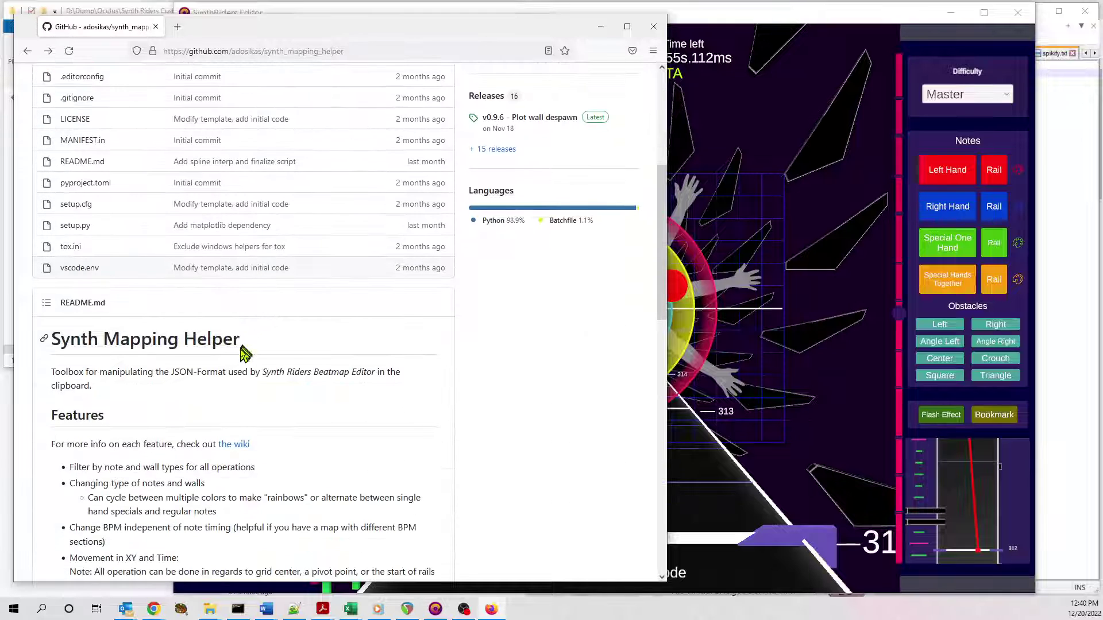
{"action": "scroll", "coordinate": [241, 359], "scroll_direction": "down", "scroll_amount": 1}
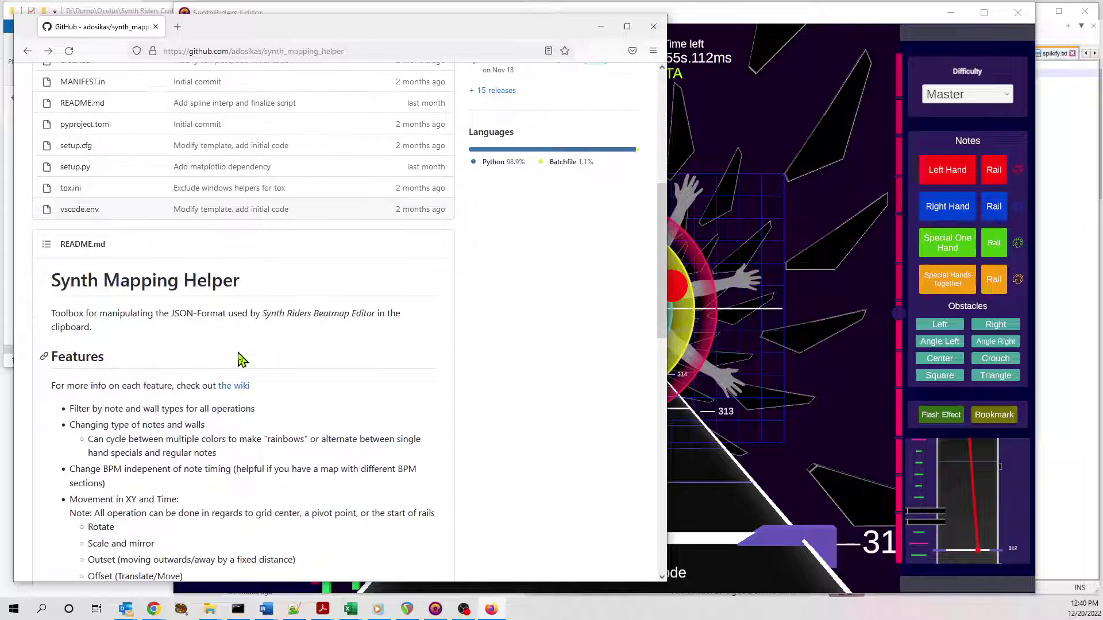
{"action": "left_click", "coordinate": [230, 388]}
{"action": "scroll", "coordinate": [264, 469], "scroll_direction": "down", "scroll_amount": 10}
{"action": "scroll", "coordinate": [263, 468], "scroll_direction": "up", "scroll_amount": 15}
{"action": "key", "text": "alt+Left"}
{"action": "scroll", "coordinate": [254, 412], "scroll_direction": "up", "scroll_amount": 4}
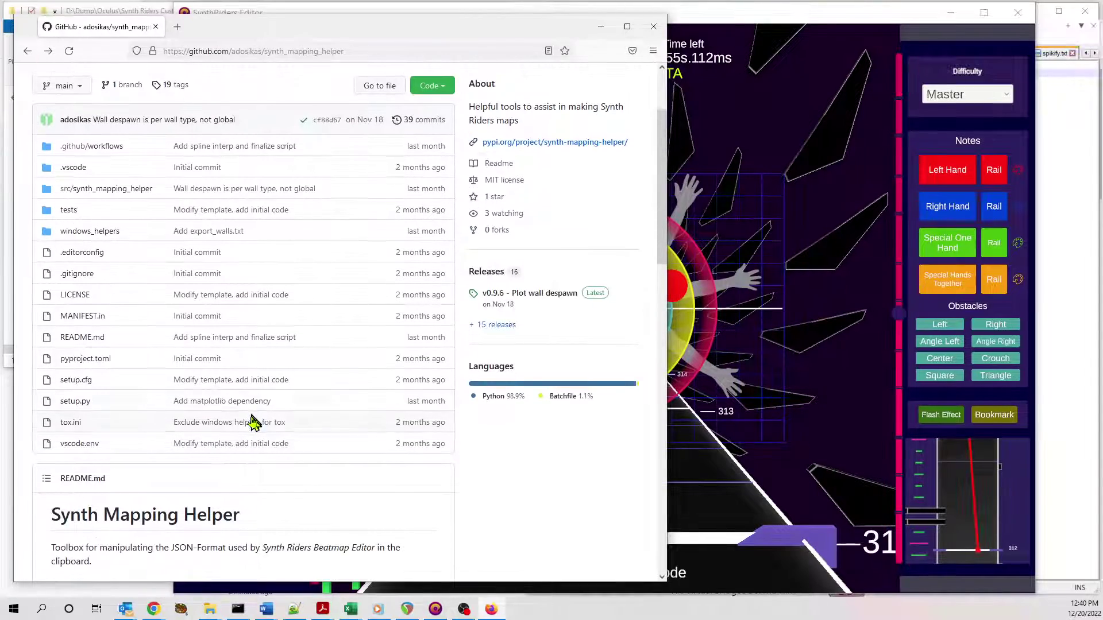
{"action": "scroll", "coordinate": [239, 442], "scroll_direction": "up", "scroll_amount": 1}
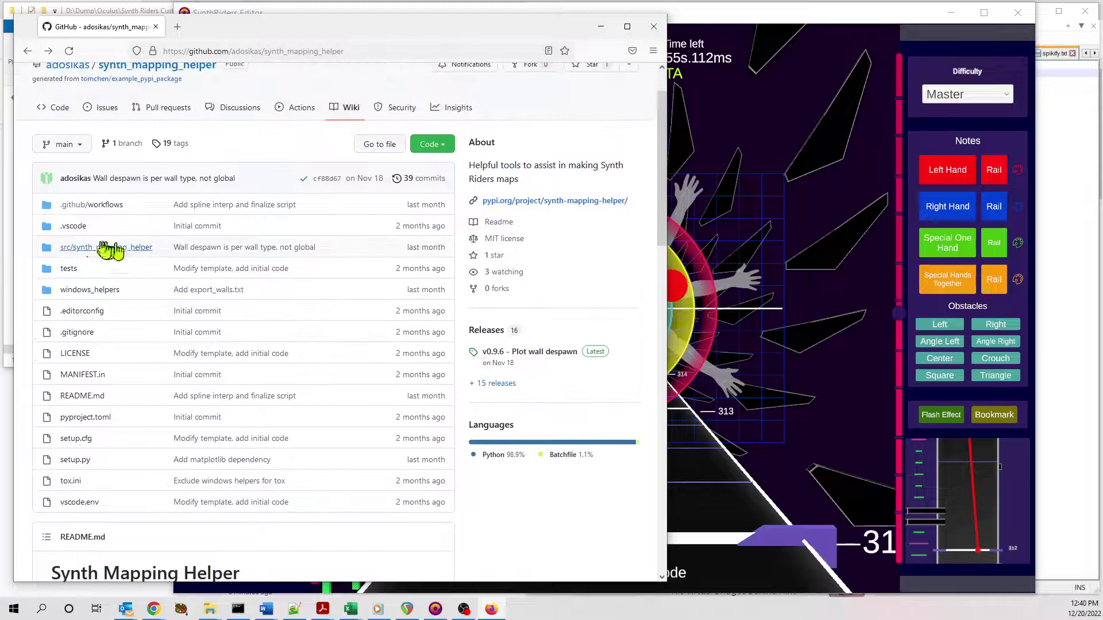
- Review the files in the repository's windows_helpers folder, then minimize the browser
{"action": "left_click", "coordinate": [81, 292]}
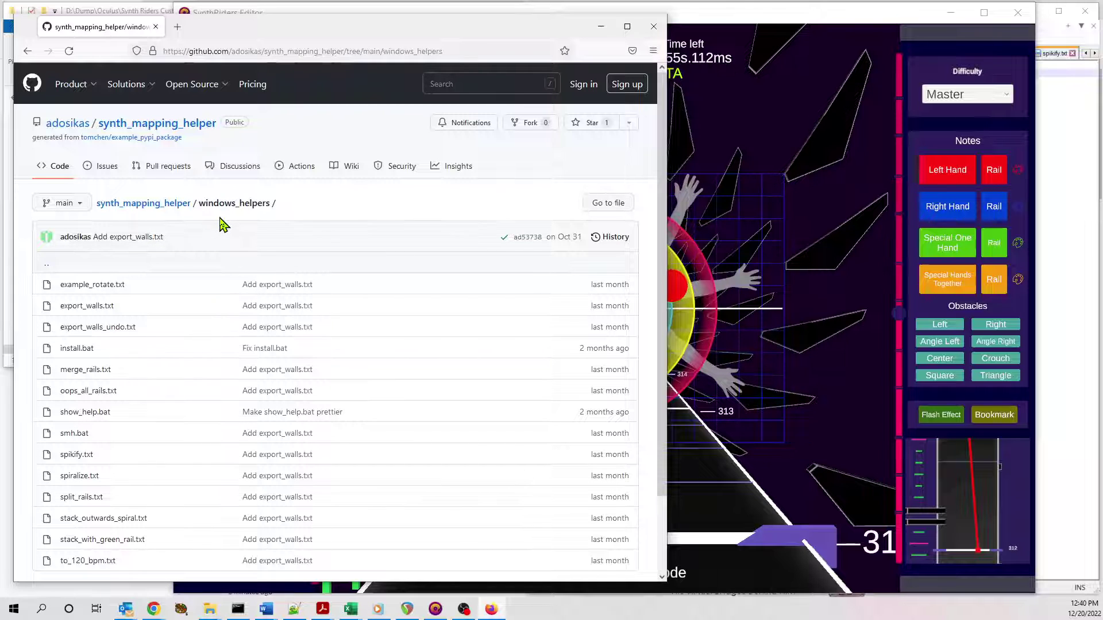
{"action": "scroll", "coordinate": [223, 225], "scroll_direction": "down", "scroll_amount": 3}
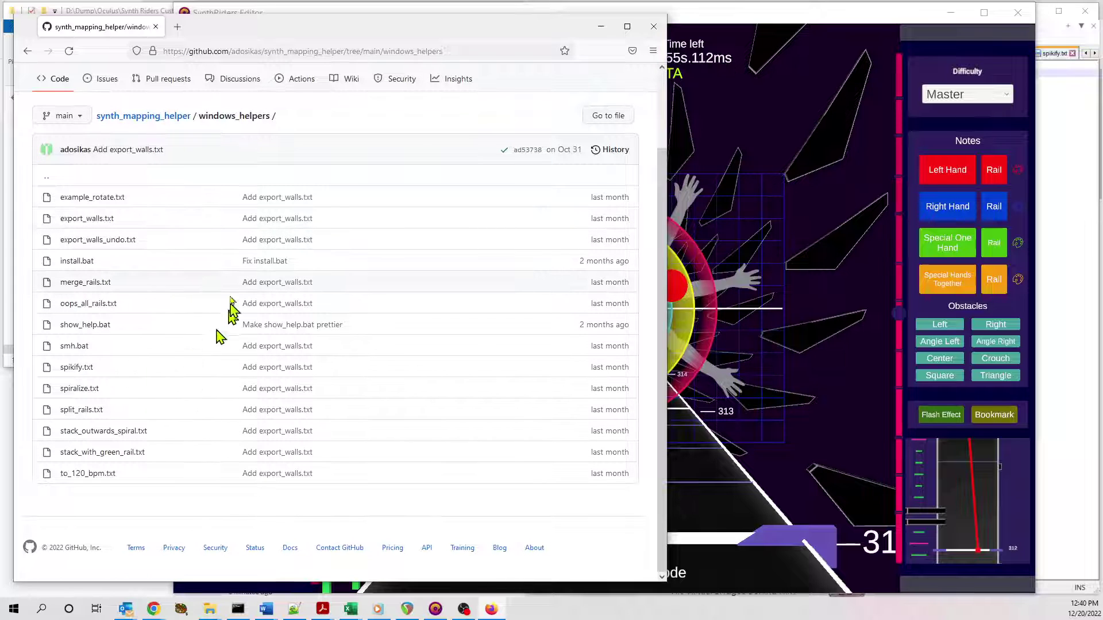
{"action": "left_click", "coordinate": [601, 26]}
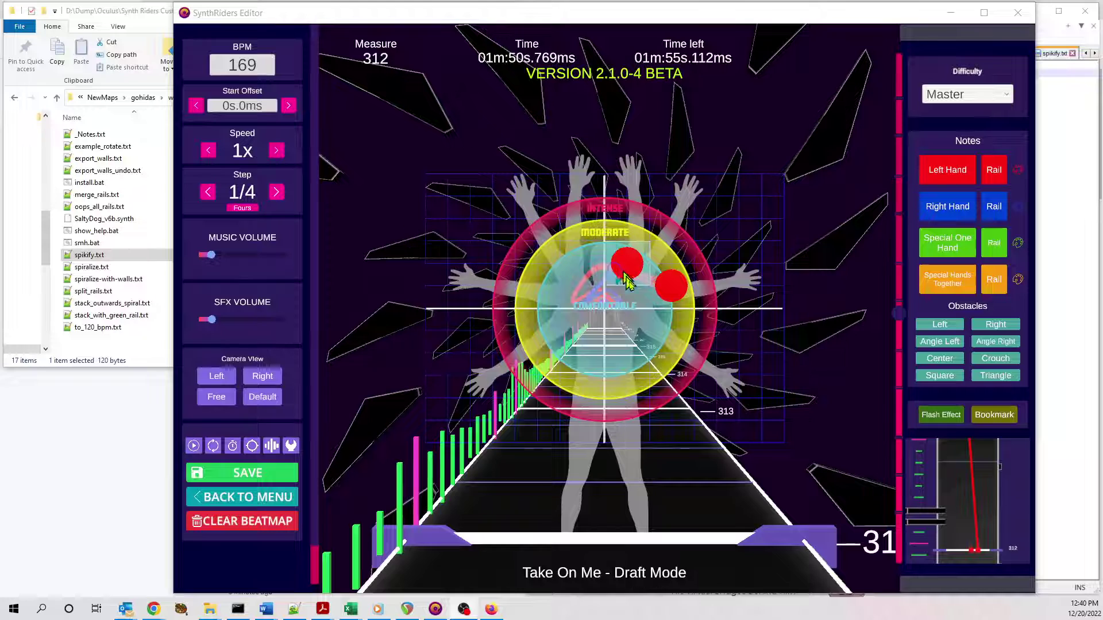
- Play the Take On Me draft map from measure 312 in the SynthRiders Editor
{"action": "left_click", "coordinate": [728, 348]}
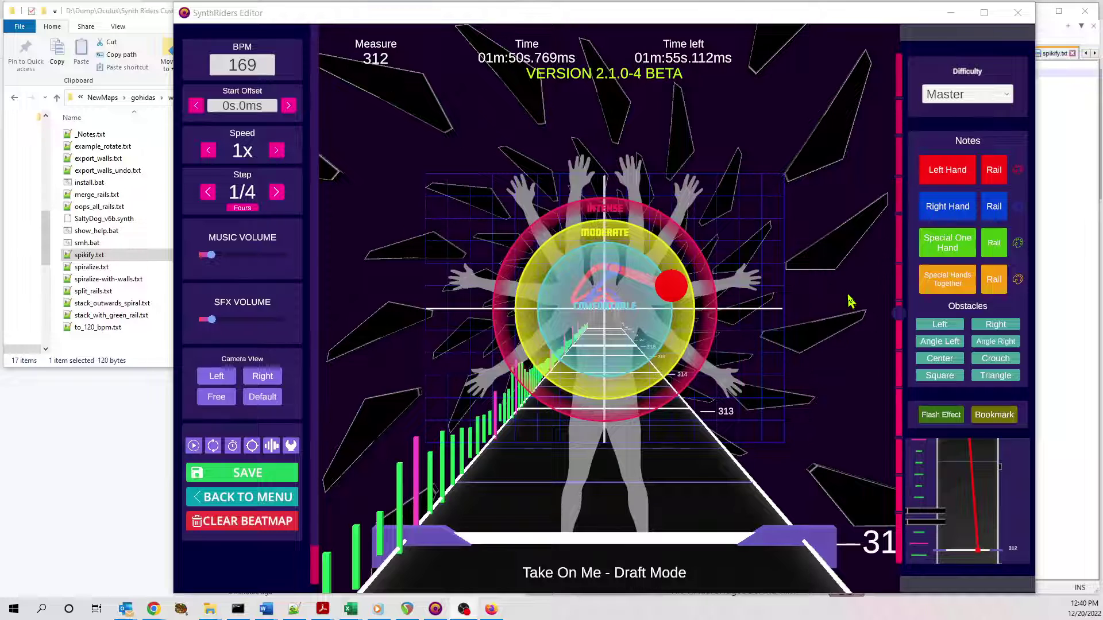
{"action": "scroll", "coordinate": [779, 356], "scroll_direction": "down", "scroll_amount": 1}
{"action": "scroll", "coordinate": [778, 356], "scroll_direction": "up", "scroll_amount": 1}
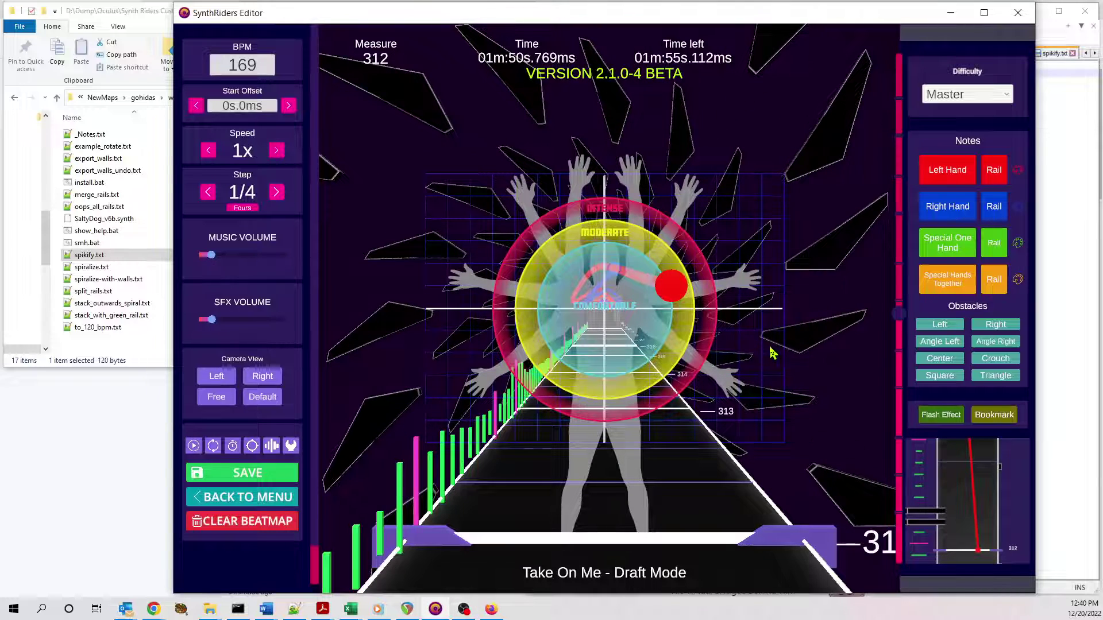
{"action": "key", "text": "space"}
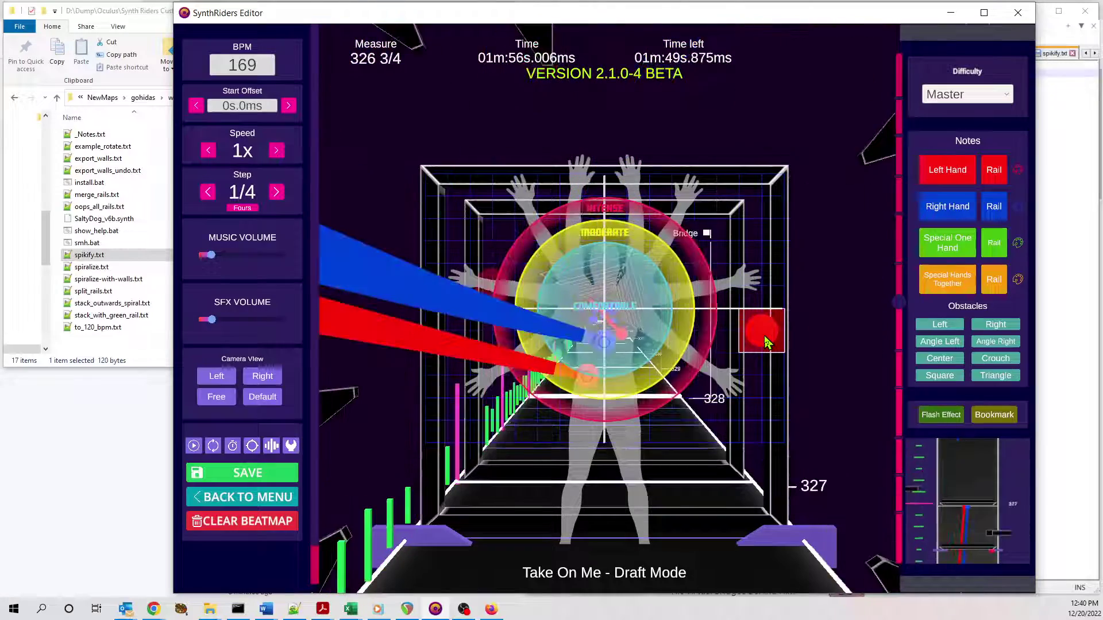
- Examine the paired left-hand and right-hand rails around measures 319 to 325
{"action": "scroll", "coordinate": [767, 344], "scroll_direction": "up", "scroll_amount": 20}
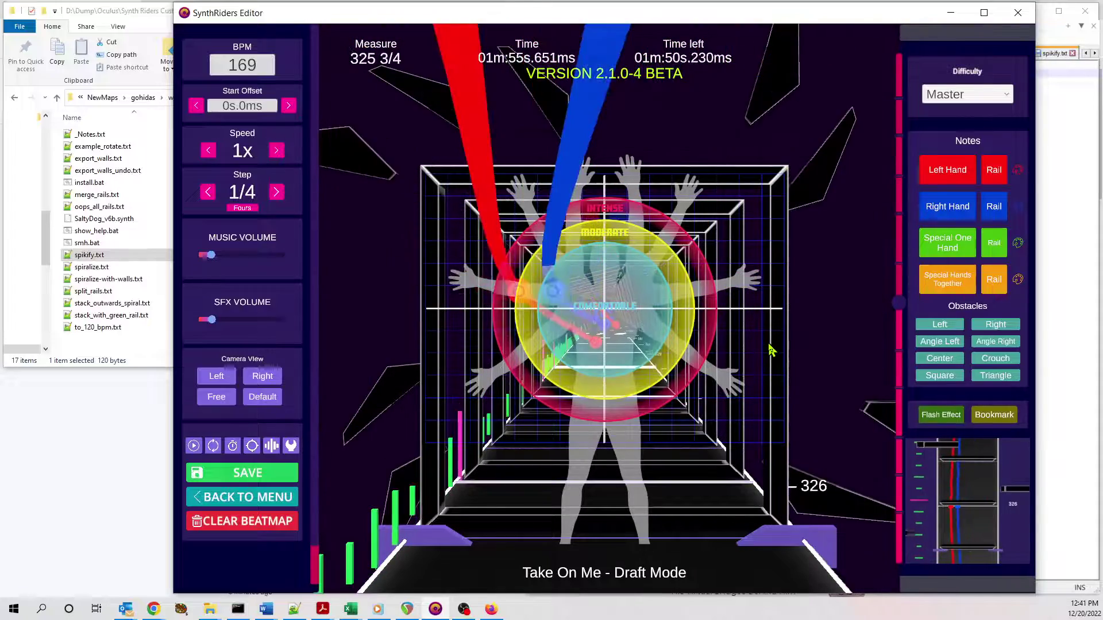
{"action": "scroll", "coordinate": [770, 350], "scroll_direction": "up", "scroll_amount": 12}
{"action": "scroll", "coordinate": [770, 350], "scroll_direction": "up", "scroll_amount": 14}
{"action": "scroll", "coordinate": [770, 350], "scroll_direction": "up", "scroll_amount": 4}
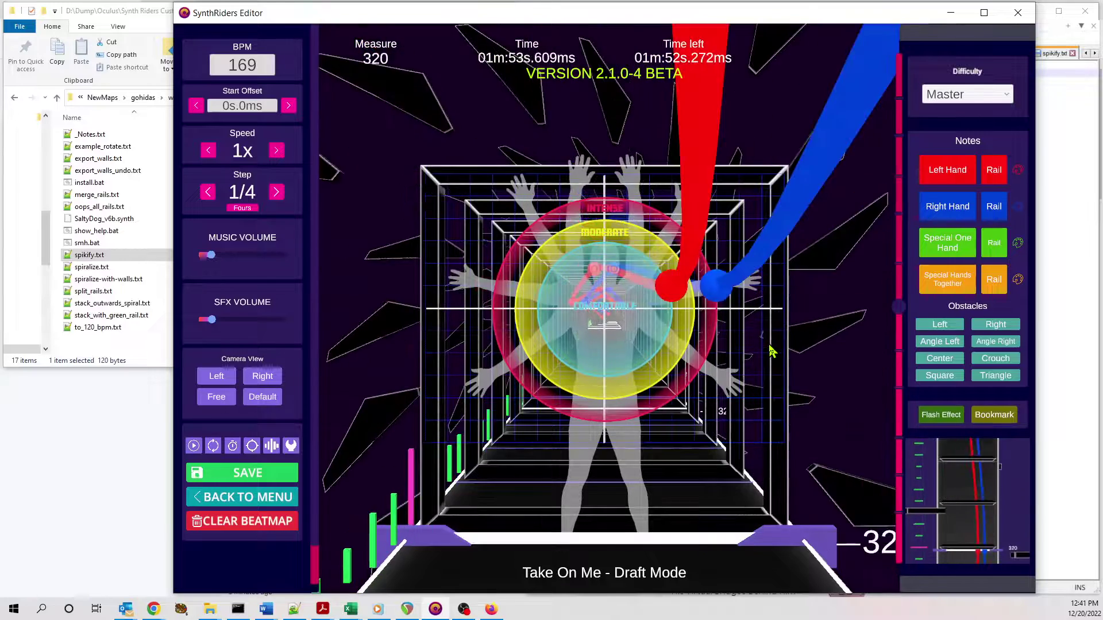
{"action": "scroll", "coordinate": [770, 351], "scroll_direction": "down", "scroll_amount": 3}
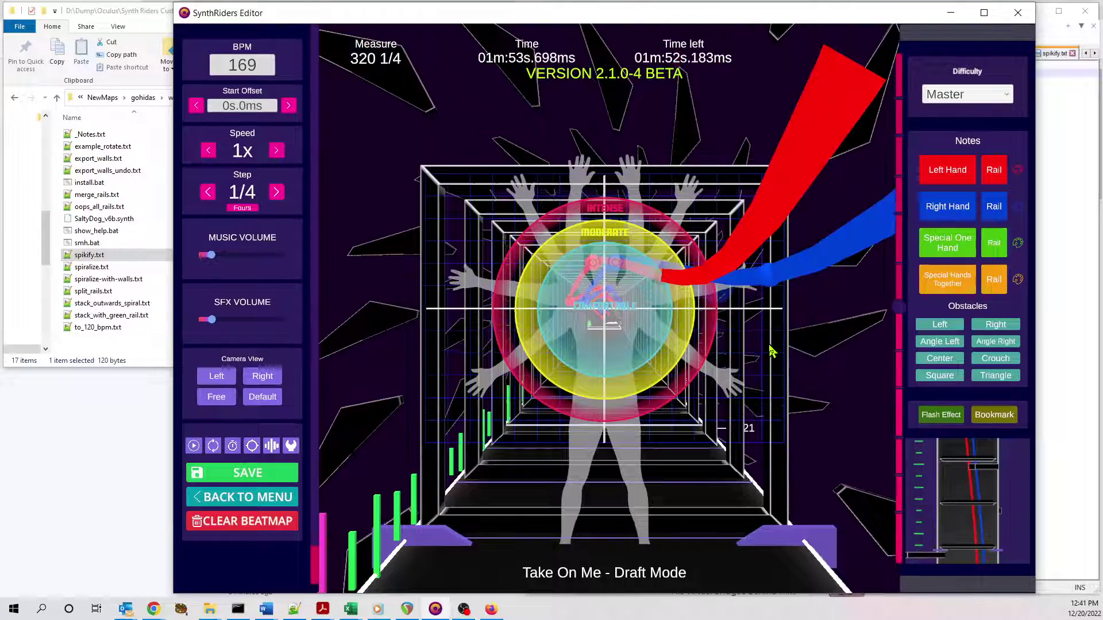
{"action": "scroll", "coordinate": [770, 350], "scroll_direction": "down", "scroll_amount": 13}
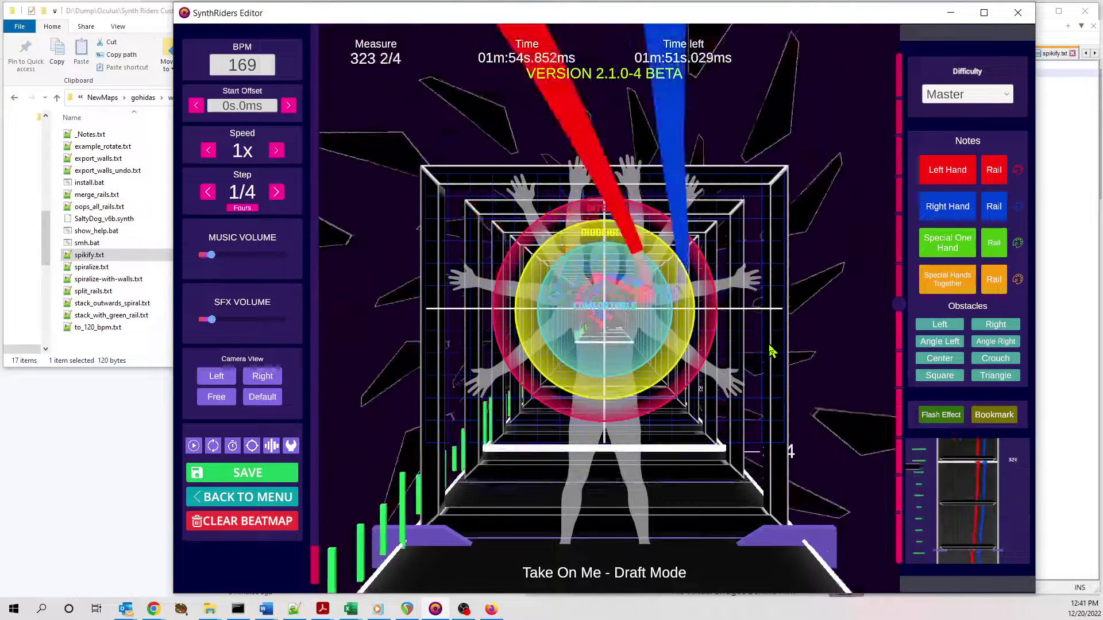
{"action": "scroll", "coordinate": [770, 350], "scroll_direction": "down", "scroll_amount": 12}
{"action": "scroll", "coordinate": [771, 353], "scroll_direction": "up", "scroll_amount": 13}
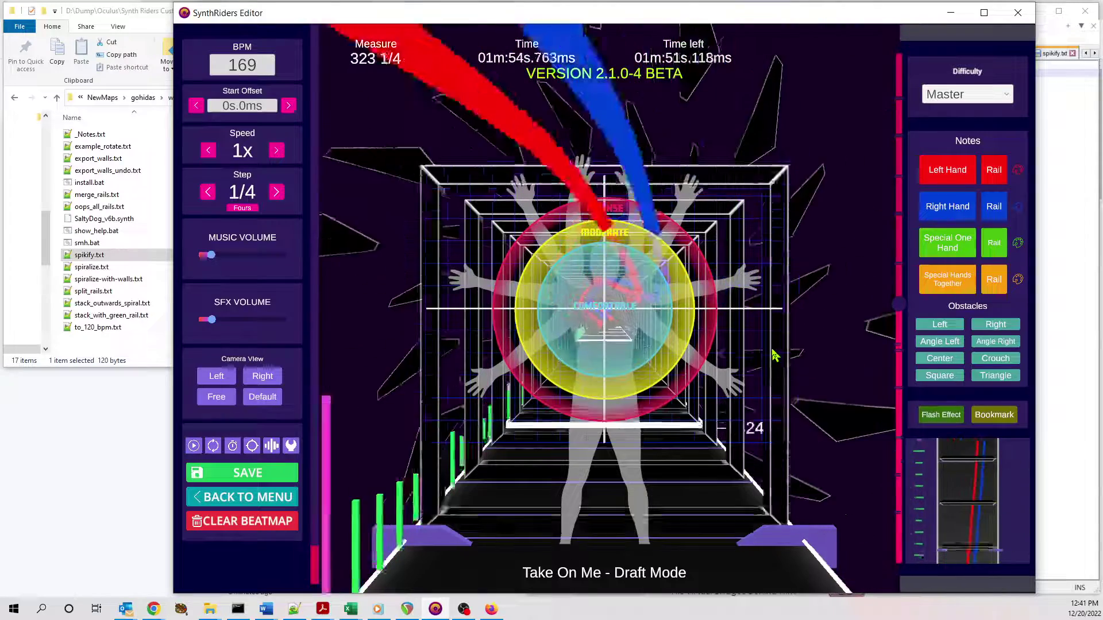
{"action": "scroll", "coordinate": [773, 355], "scroll_direction": "up", "scroll_amount": 9}
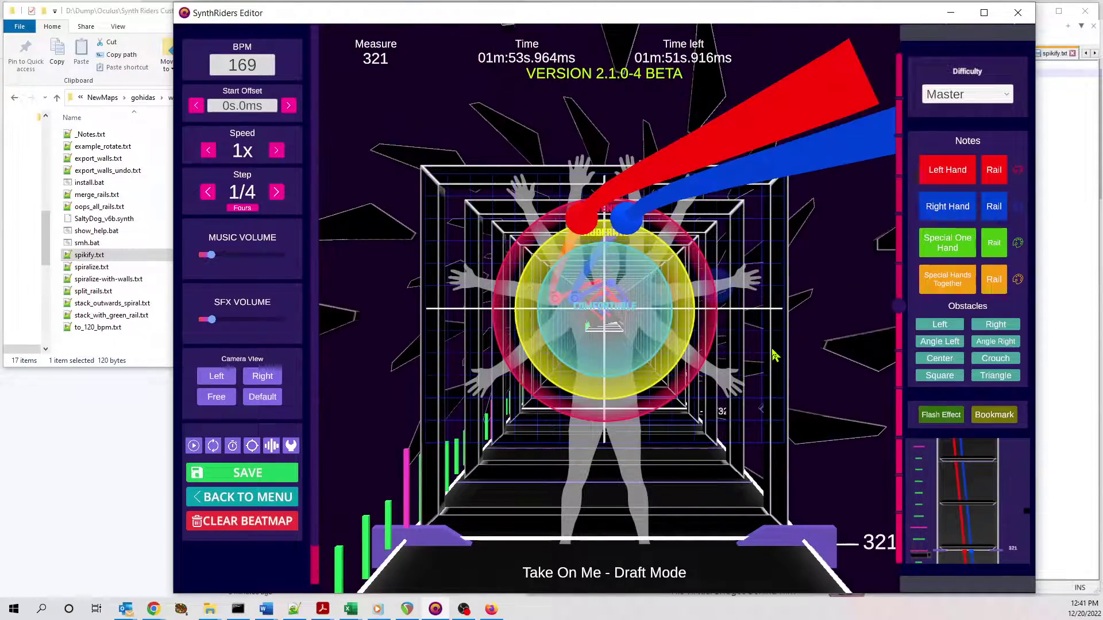
{"action": "scroll", "coordinate": [773, 356], "scroll_direction": "up", "scroll_amount": 2}
{"action": "scroll", "coordinate": [774, 357], "scroll_direction": "down", "scroll_amount": 1}
{"action": "scroll", "coordinate": [774, 357], "scroll_direction": "up", "scroll_amount": 5}
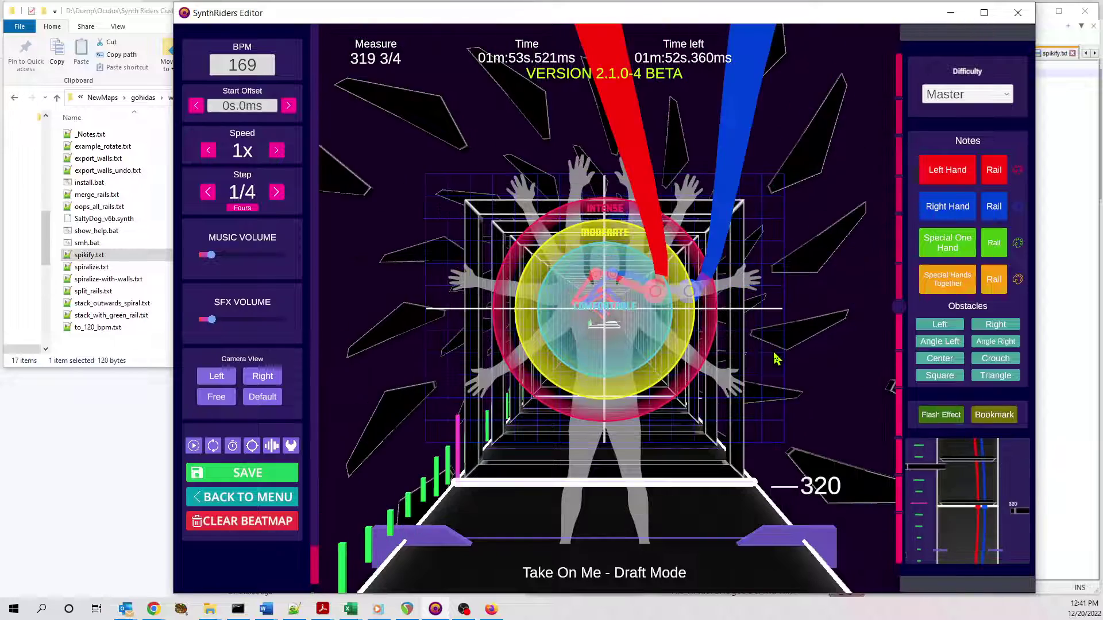
{"action": "scroll", "coordinate": [776, 359], "scroll_direction": "up", "scroll_amount": 5}
{"action": "scroll", "coordinate": [776, 358], "scroll_direction": "down", "scroll_amount": 4}
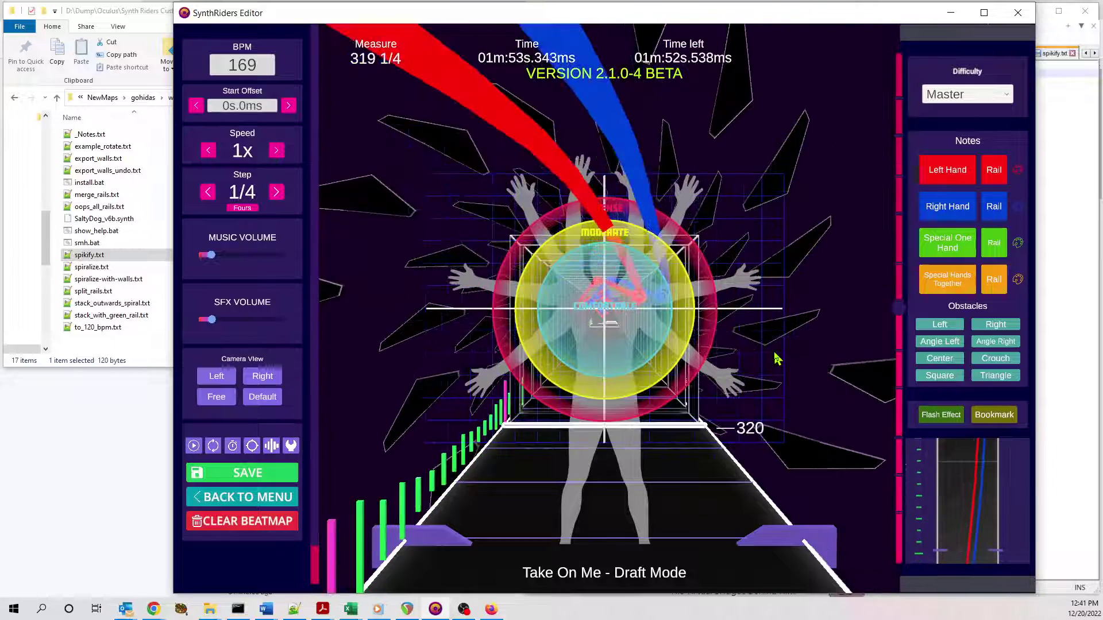
{"action": "scroll", "coordinate": [776, 358], "scroll_direction": "down", "scroll_amount": 3}
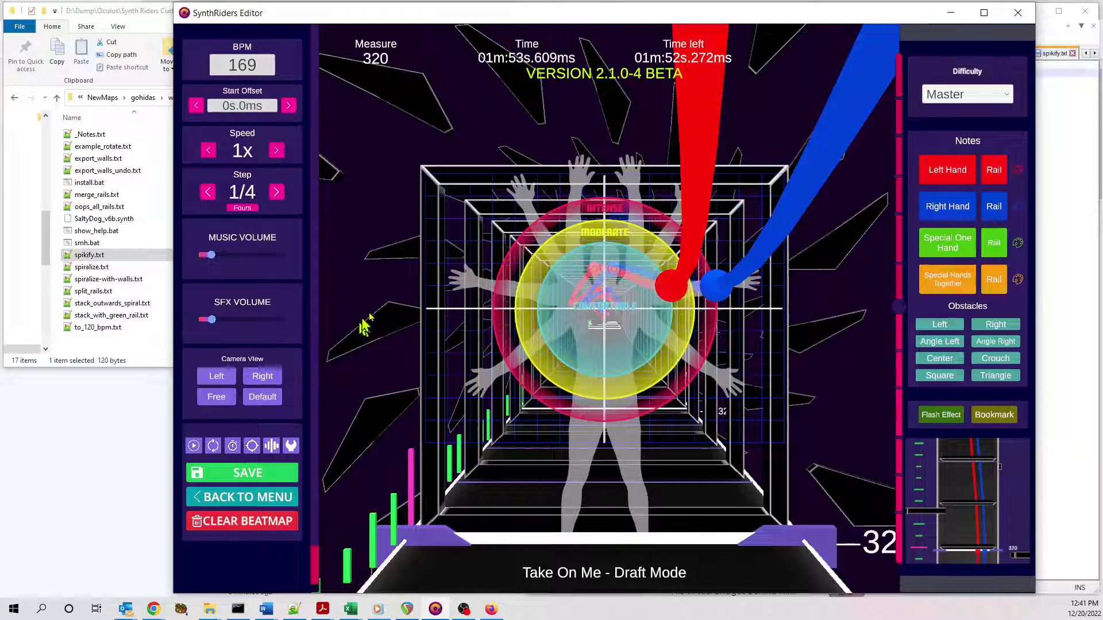
- Follow the left-hand rail's spiral path from measure 320 to 326 and go back to measure 320
{"action": "scroll", "coordinate": [496, 282], "scroll_direction": "up", "scroll_amount": 1}
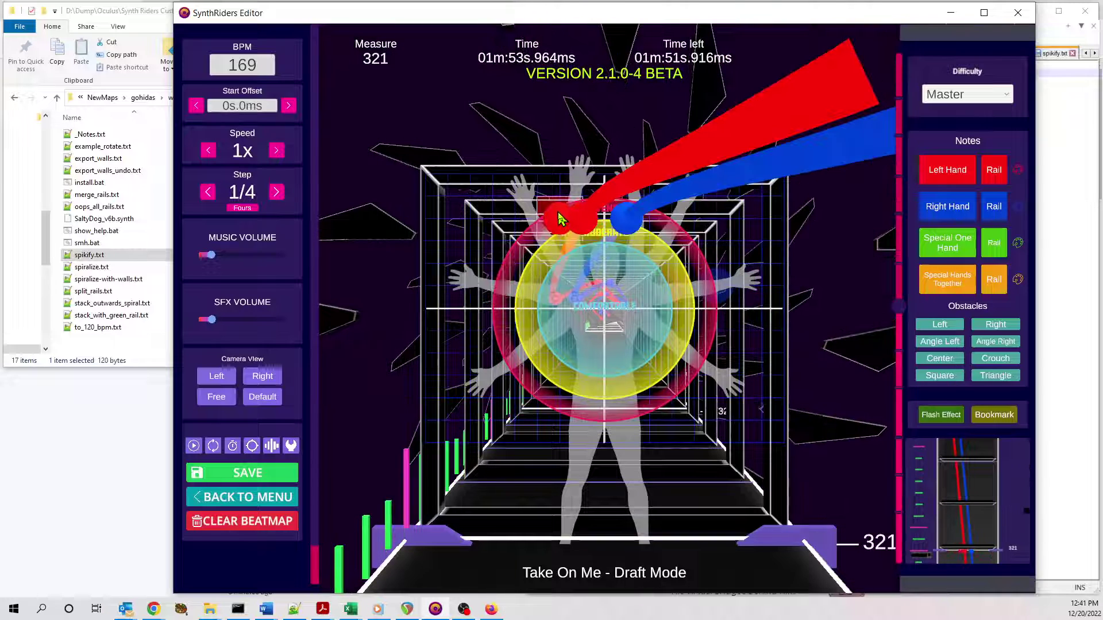
{"action": "scroll", "coordinate": [567, 219], "scroll_direction": "up", "scroll_amount": 4}
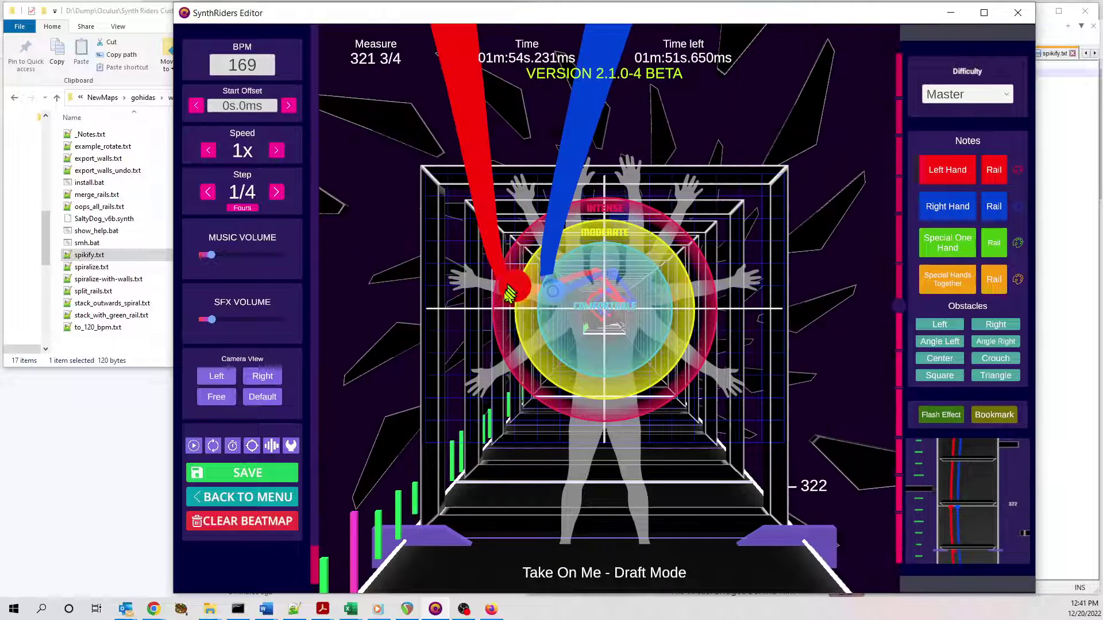
{"action": "scroll", "coordinate": [505, 276], "scroll_direction": "up", "scroll_amount": 6}
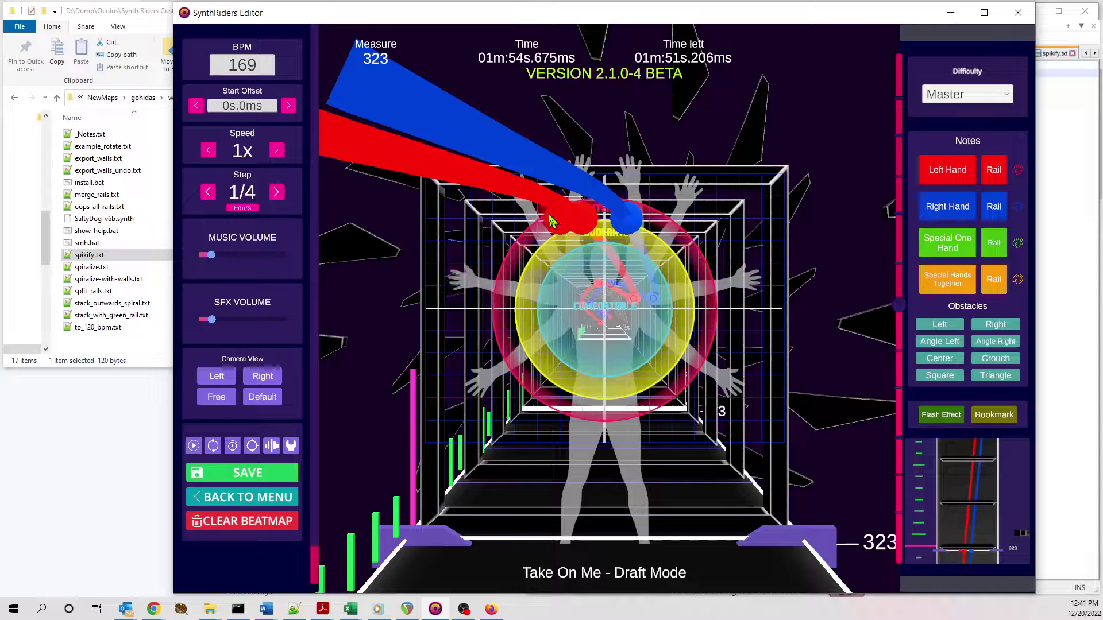
{"action": "scroll", "coordinate": [553, 253], "scroll_direction": "up", "scroll_amount": 3}
{"action": "scroll", "coordinate": [553, 264], "scroll_direction": "down", "scroll_amount": 1}
{"action": "scroll", "coordinate": [554, 269], "scroll_direction": "up", "scroll_amount": 3}
{"action": "scroll", "coordinate": [554, 270], "scroll_direction": "up", "scroll_amount": 4}
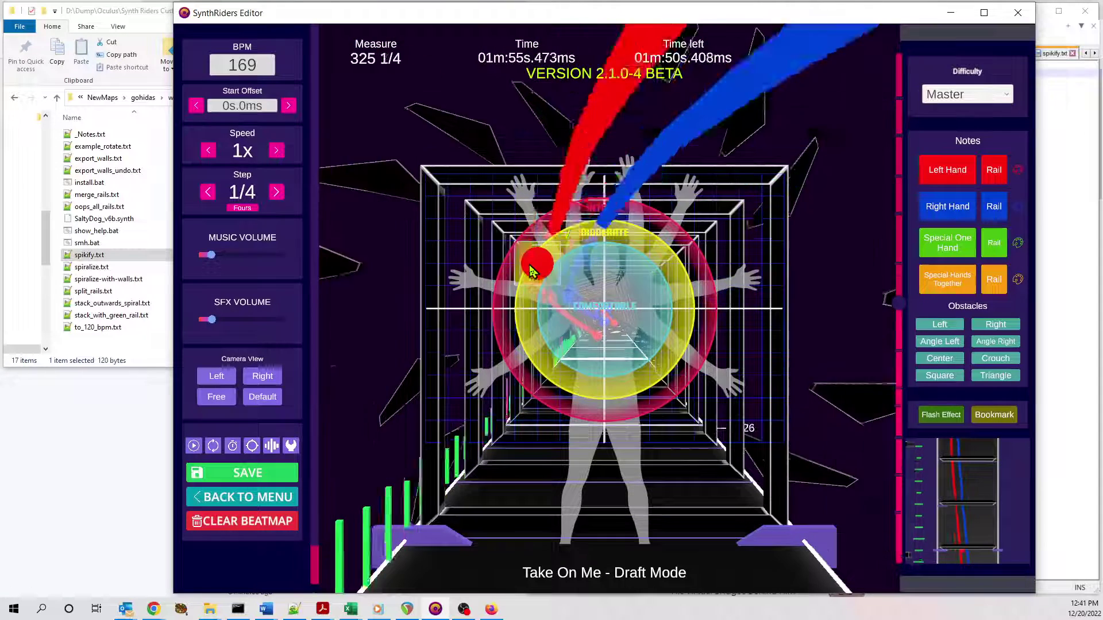
{"action": "scroll", "coordinate": [494, 322], "scroll_direction": "up", "scroll_amount": 4}
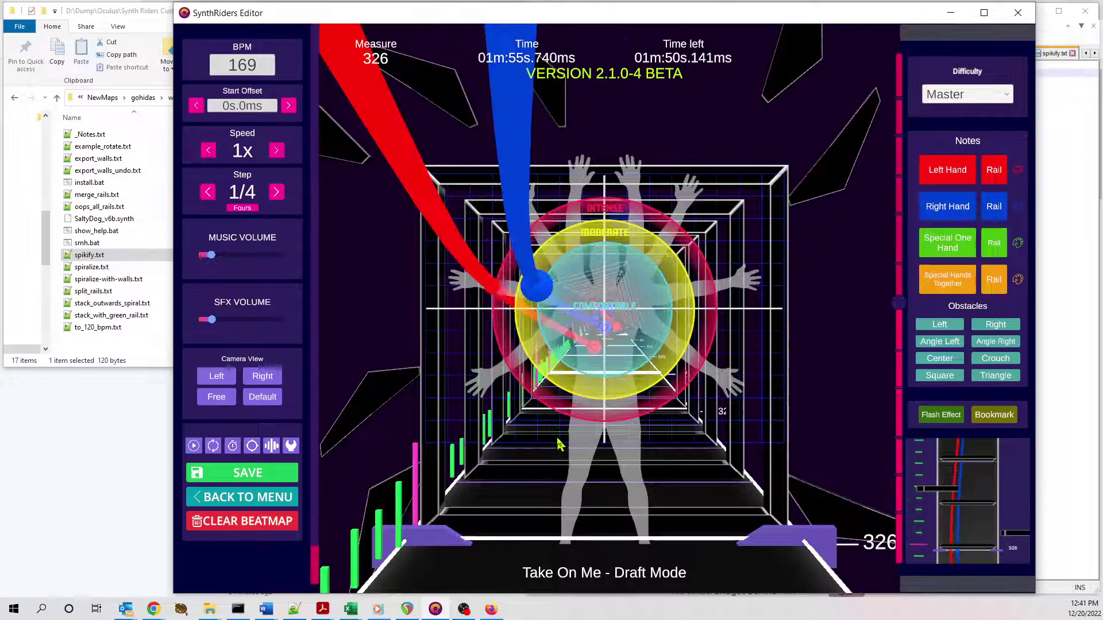
{"action": "scroll", "coordinate": [575, 431], "scroll_direction": "up", "scroll_amount": 1}
{"action": "scroll", "coordinate": [586, 405], "scroll_direction": "down", "scroll_amount": 20}
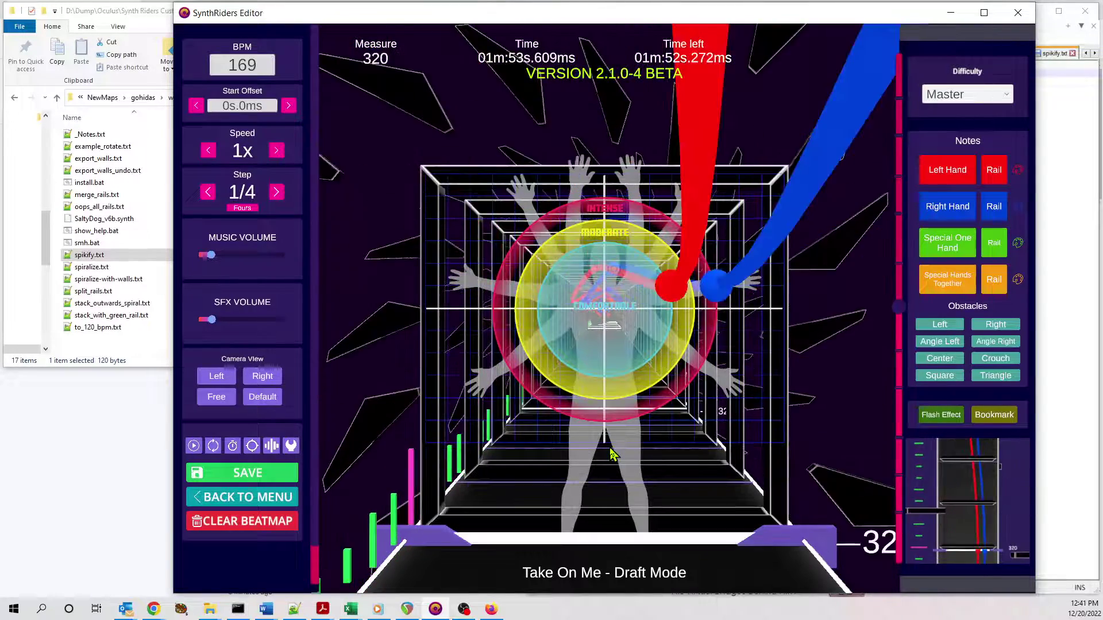
{"action": "scroll", "coordinate": [614, 454], "scroll_direction": "down", "scroll_amount": 4}
{"action": "scroll", "coordinate": [615, 435], "scroll_direction": "up", "scroll_amount": 1}
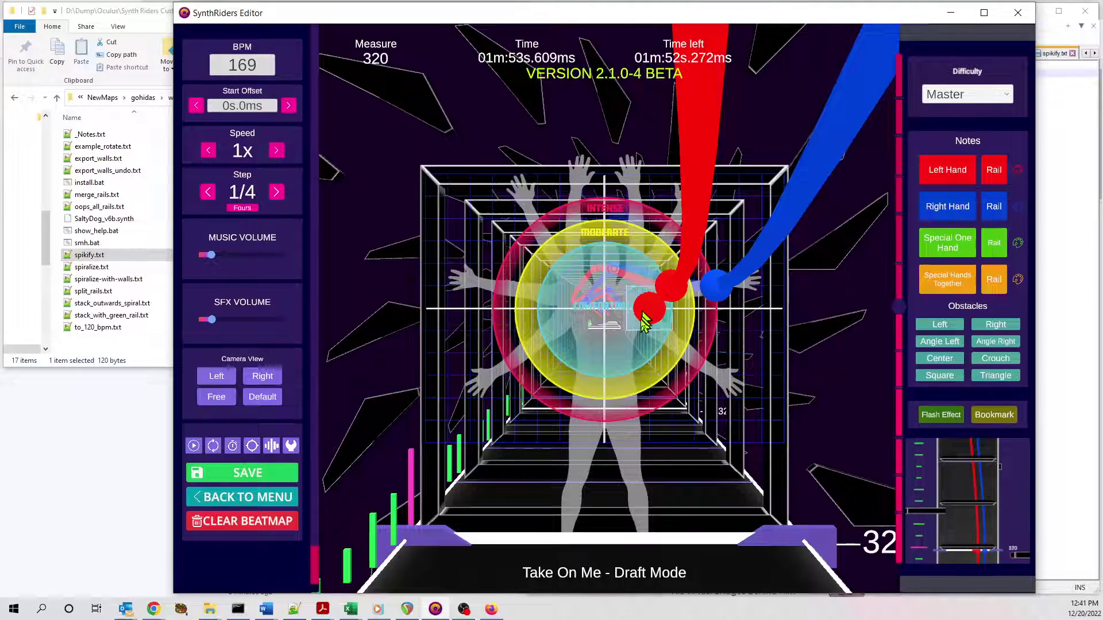
- Select the left-hand notes from measure 312 to measure 327 and copy them to the clipboard
{"action": "scroll", "coordinate": [659, 345], "scroll_direction": "down", "scroll_amount": 20}
{"action": "scroll", "coordinate": [657, 372], "scroll_direction": "down", "scroll_amount": 9}
{"action": "key", "text": "ctrl"}
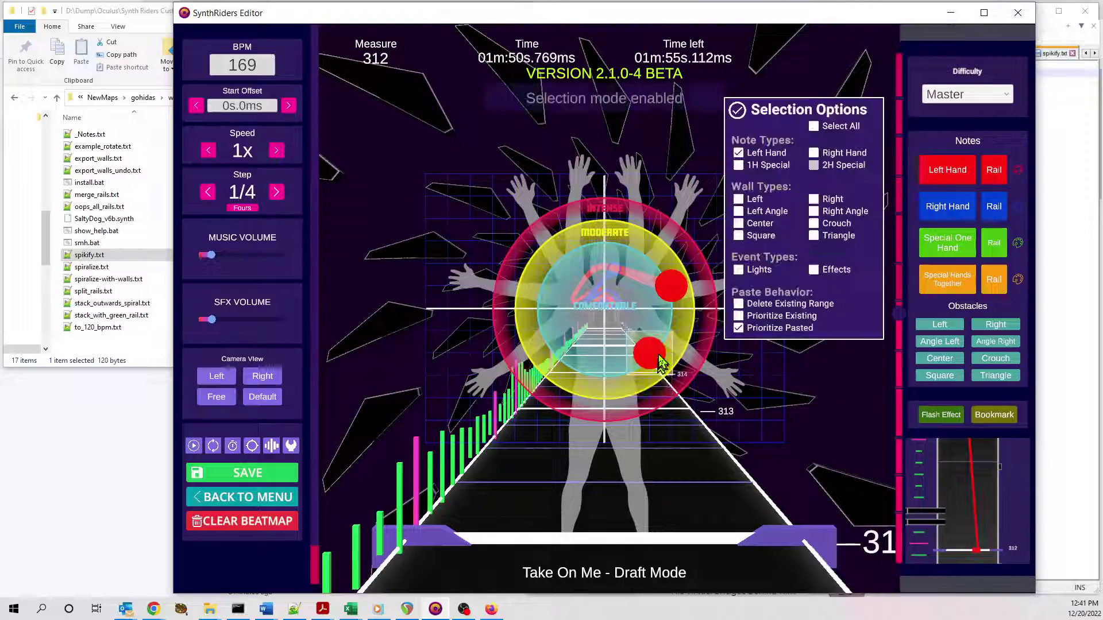
{"action": "scroll", "coordinate": [657, 368], "scroll_direction": "up", "scroll_amount": 20}
{"action": "scroll", "coordinate": [658, 350], "scroll_direction": "up", "scroll_amount": 19}
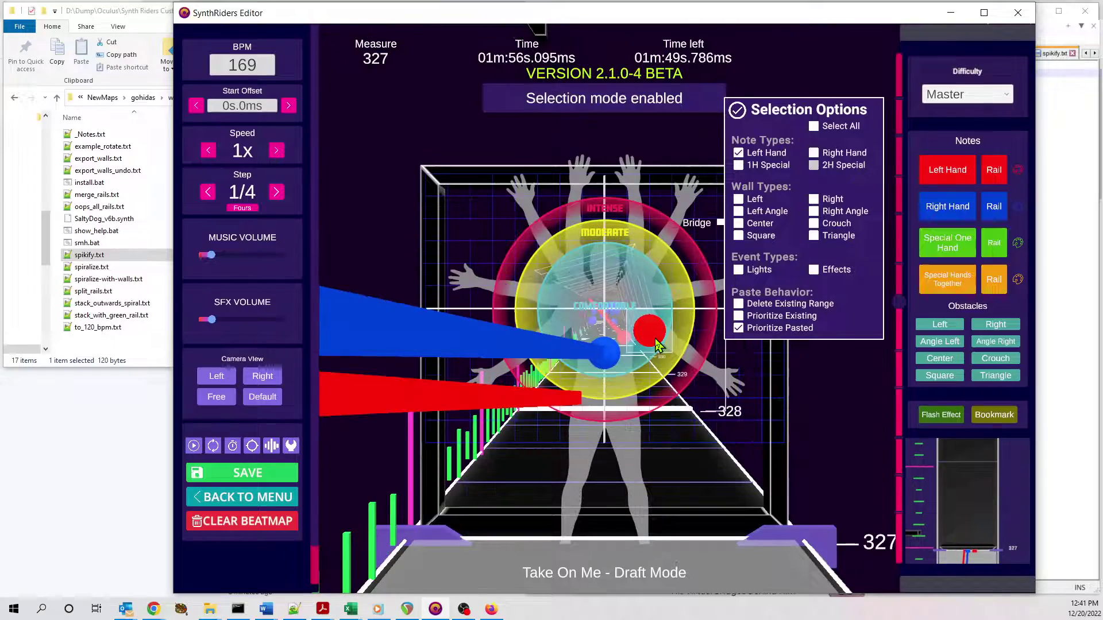
{"action": "key", "text": "ctrl+c"}
- Return to measure 312 in the beatmap and switch to the File Explorer window with the windows_helpers folder
{"action": "scroll", "coordinate": [661, 347], "scroll_direction": "down", "scroll_amount": 20}
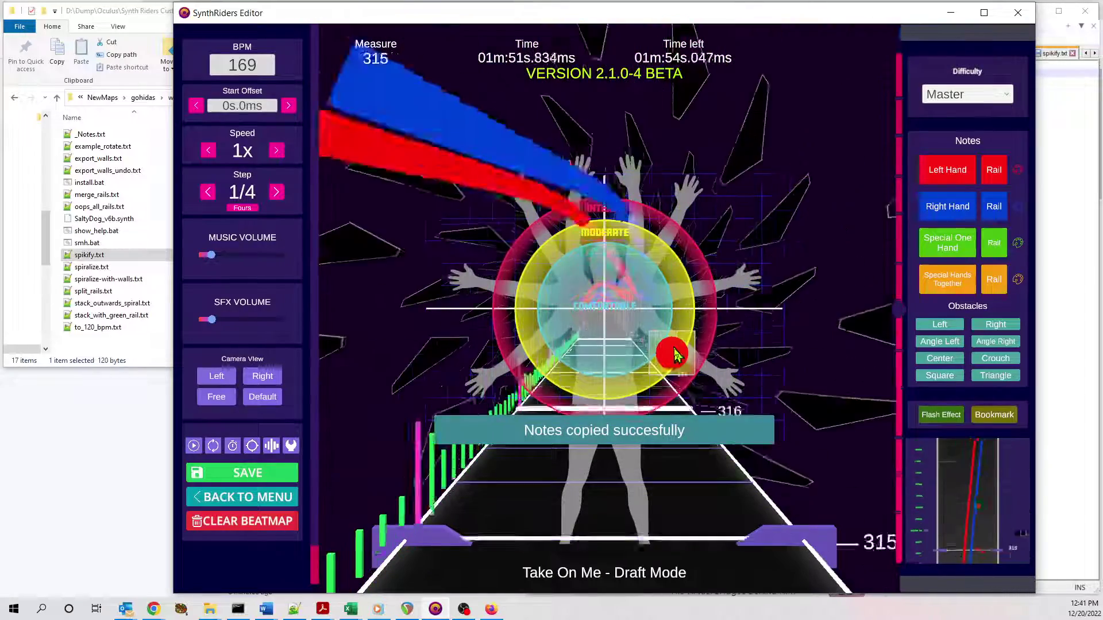
{"action": "scroll", "coordinate": [675, 353], "scroll_direction": "down", "scroll_amount": 3}
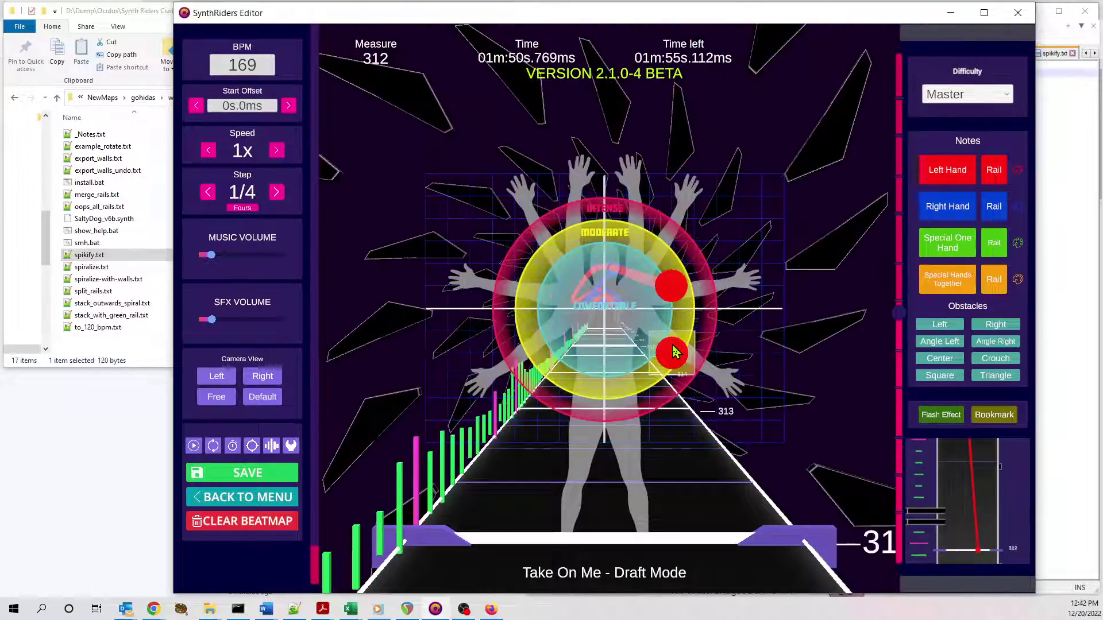
{"action": "left_click", "coordinate": [672, 350]}
{"action": "key", "text": "alt+Tab"}
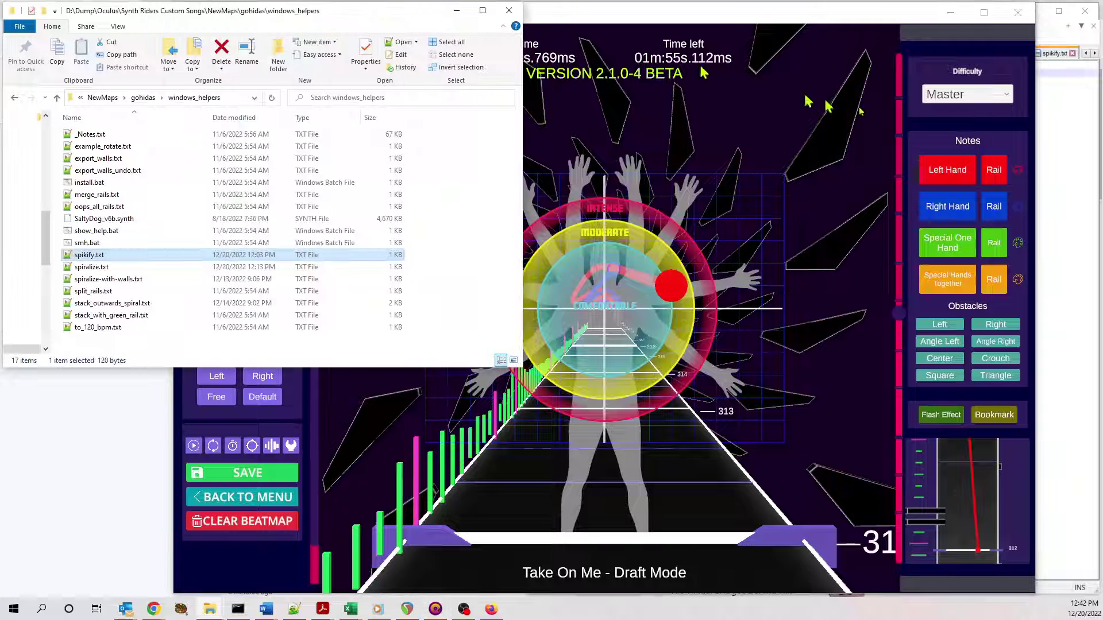
- Open split_rails.txt from the windows_helpers folder in Notepad++ and review its --split-rails option
{"action": "left_click", "coordinate": [1067, 108]}
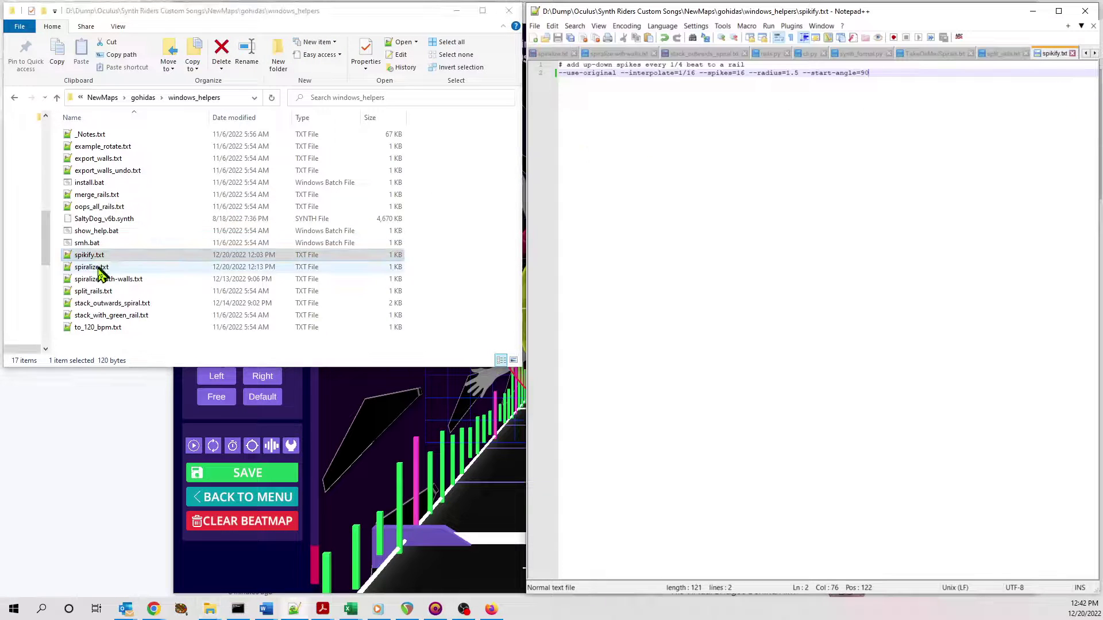
{"action": "left_click", "coordinate": [104, 292]}
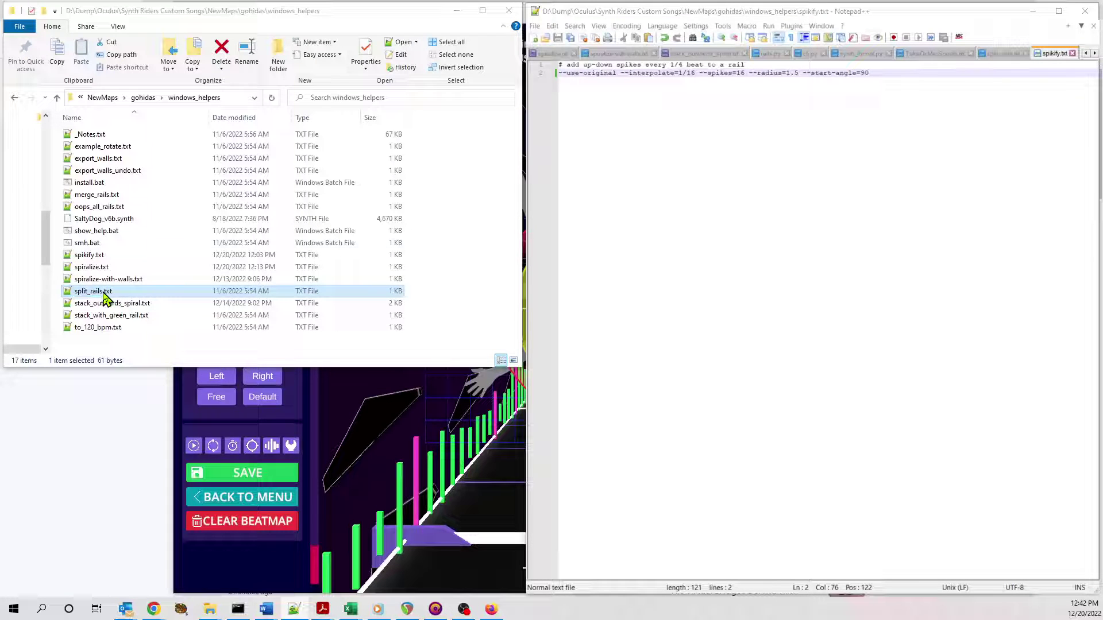
{"action": "left_click", "coordinate": [1002, 54]}
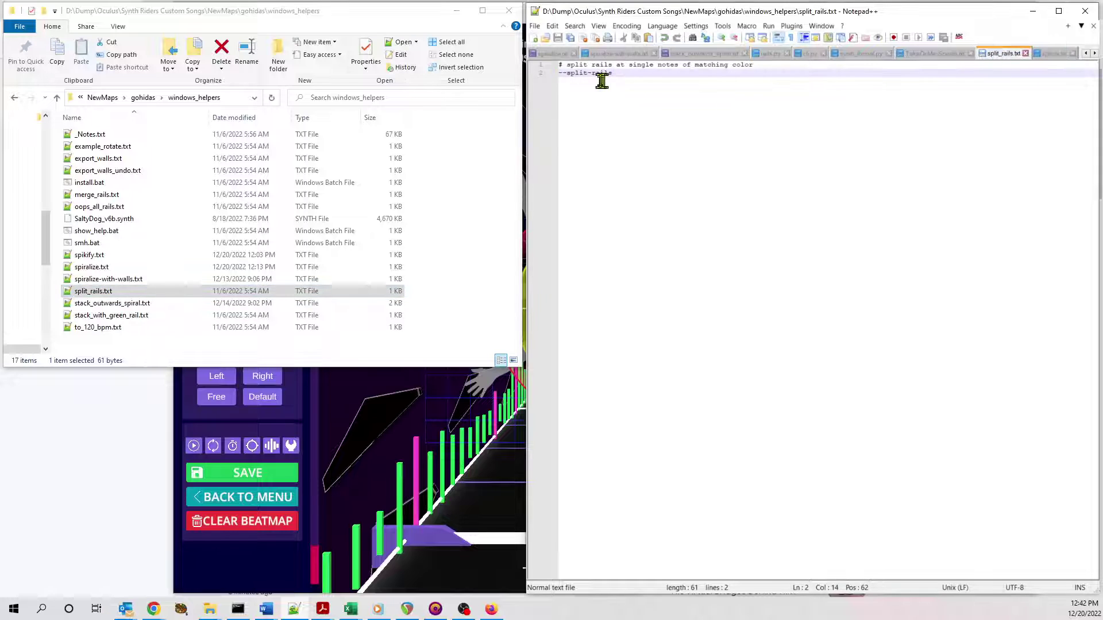
{"action": "left_click_drag", "start_coordinate": [623, 75], "coordinate": [567, 73]}
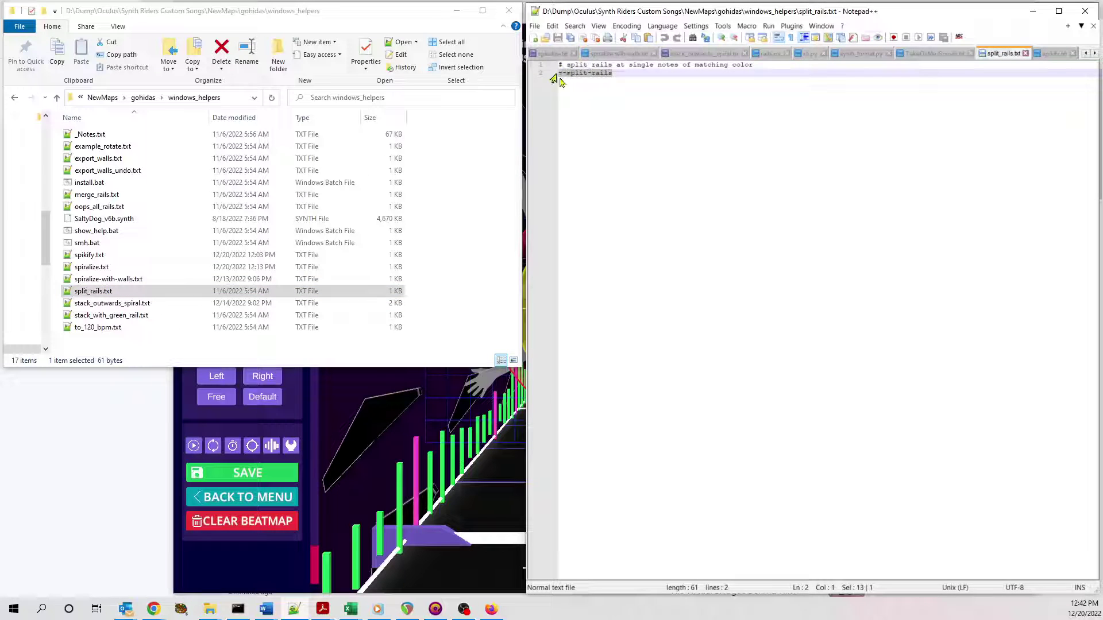
{"action": "left_click", "coordinate": [571, 73]}
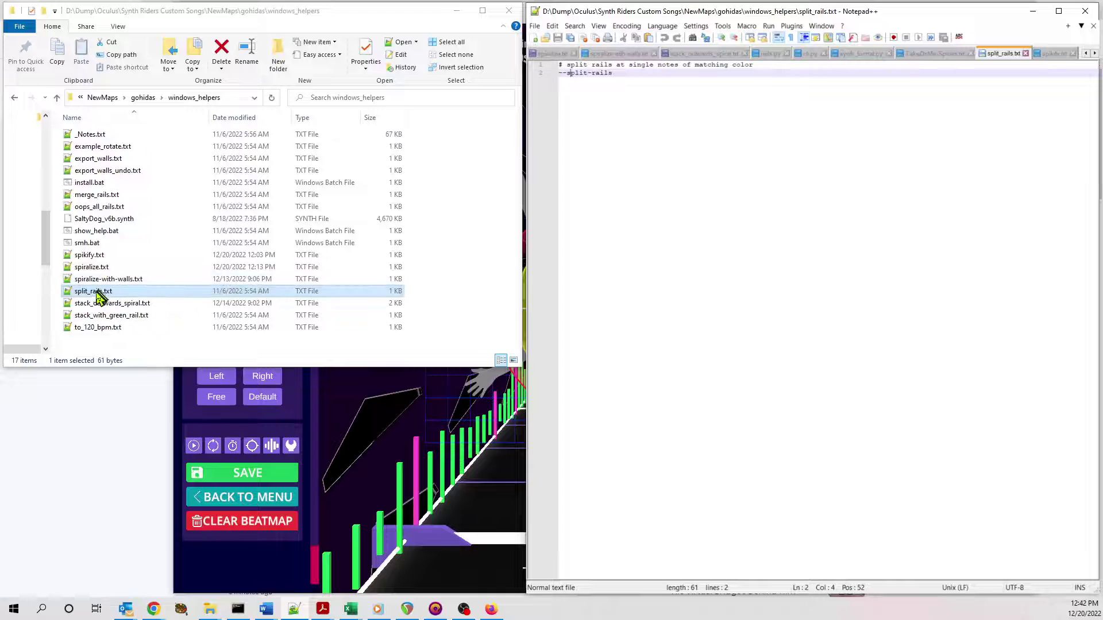
- Run smh.bat with split_rails.txt and paste the processed left-hand notes at measure 312 in the SynthRiders Editor
{"action": "left_click_drag", "start_coordinate": [95, 293], "coordinate": [109, 244]}
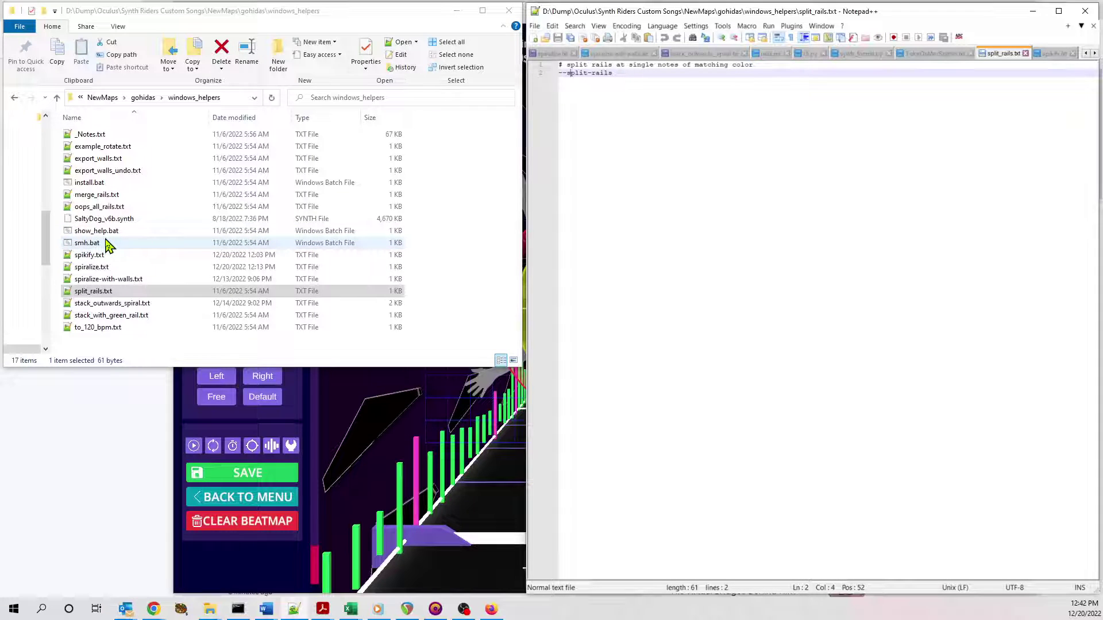
{"action": "left_click", "coordinate": [365, 503]}
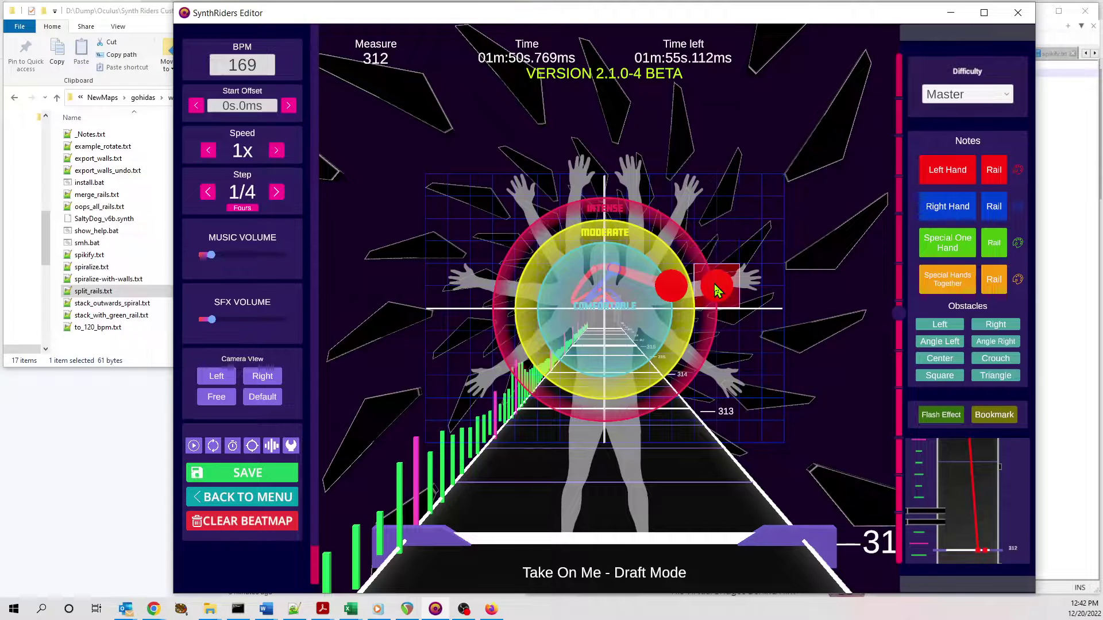
{"action": "left_click_drag", "start_coordinate": [717, 290], "coordinate": [750, 406]}
{"action": "key", "text": "ctrl+v"}
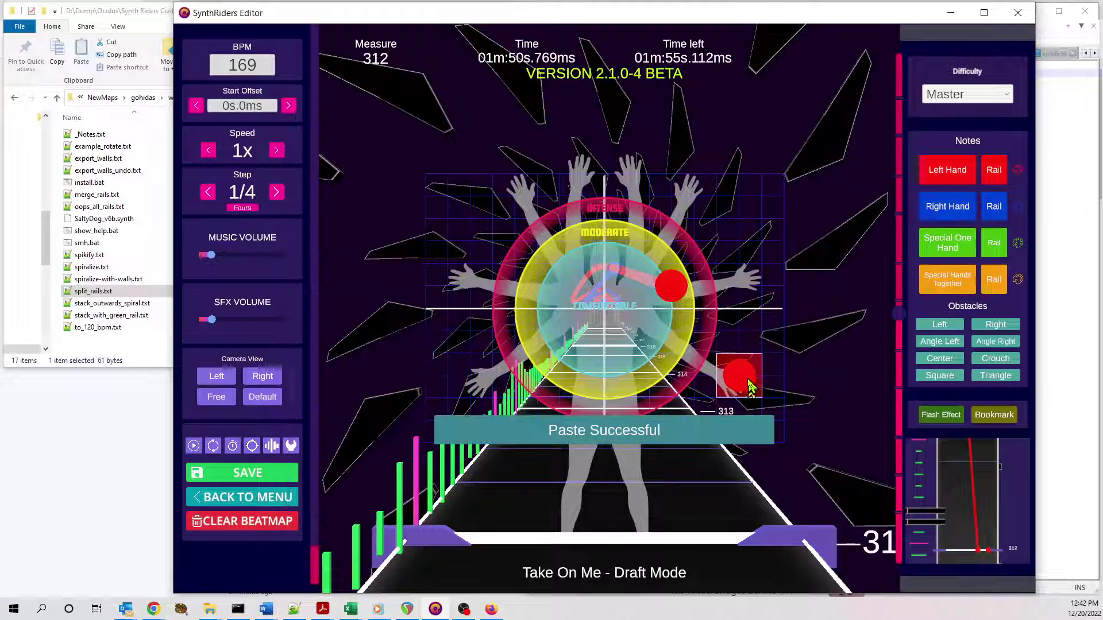
- Examine the pasted left-hand rail from measure 312 to where it splits around measure 320, and go back to measure 312
{"action": "scroll", "coordinate": [745, 371], "scroll_direction": "down", "scroll_amount": 6}
{"action": "scroll", "coordinate": [744, 371], "scroll_direction": "down", "scroll_amount": 18}
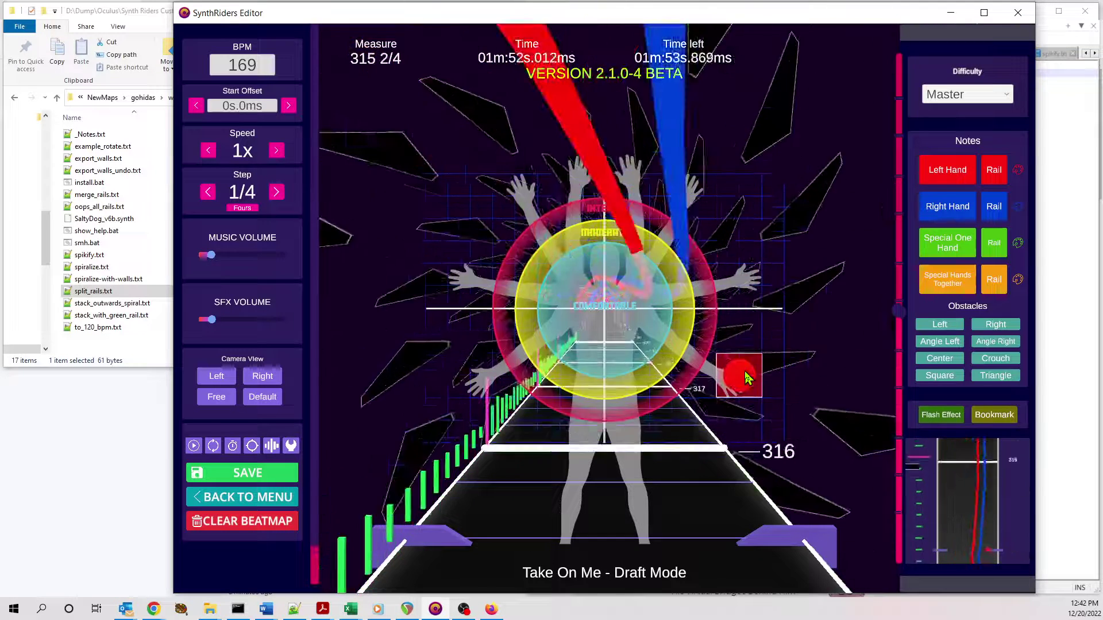
{"action": "scroll", "coordinate": [745, 371], "scroll_direction": "down", "scroll_amount": 8}
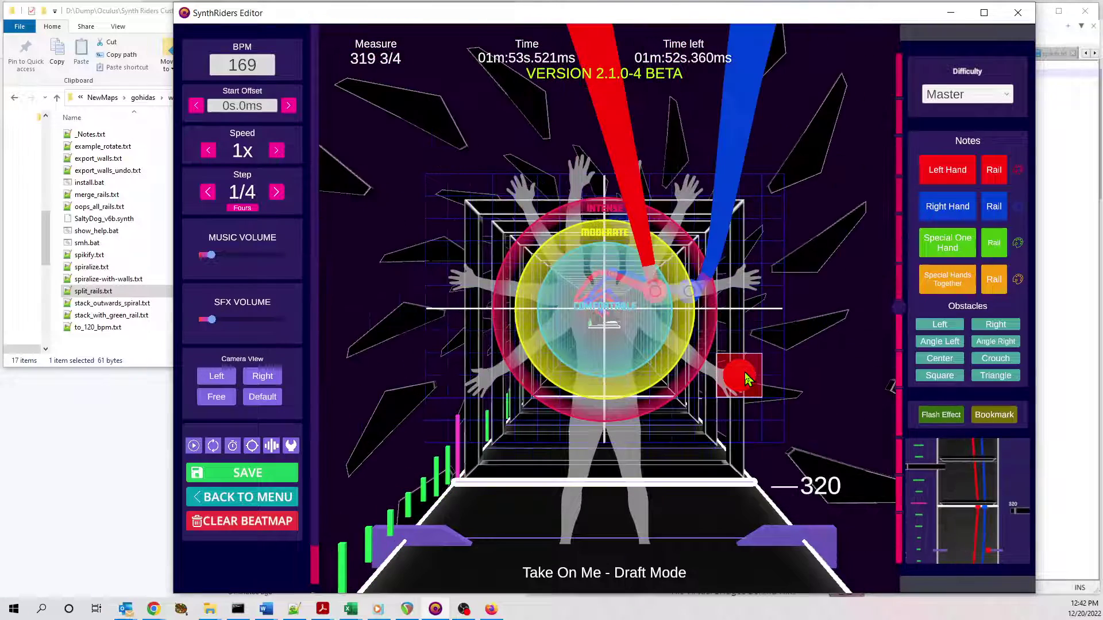
{"action": "scroll", "coordinate": [676, 304], "scroll_direction": "down", "scroll_amount": 1}
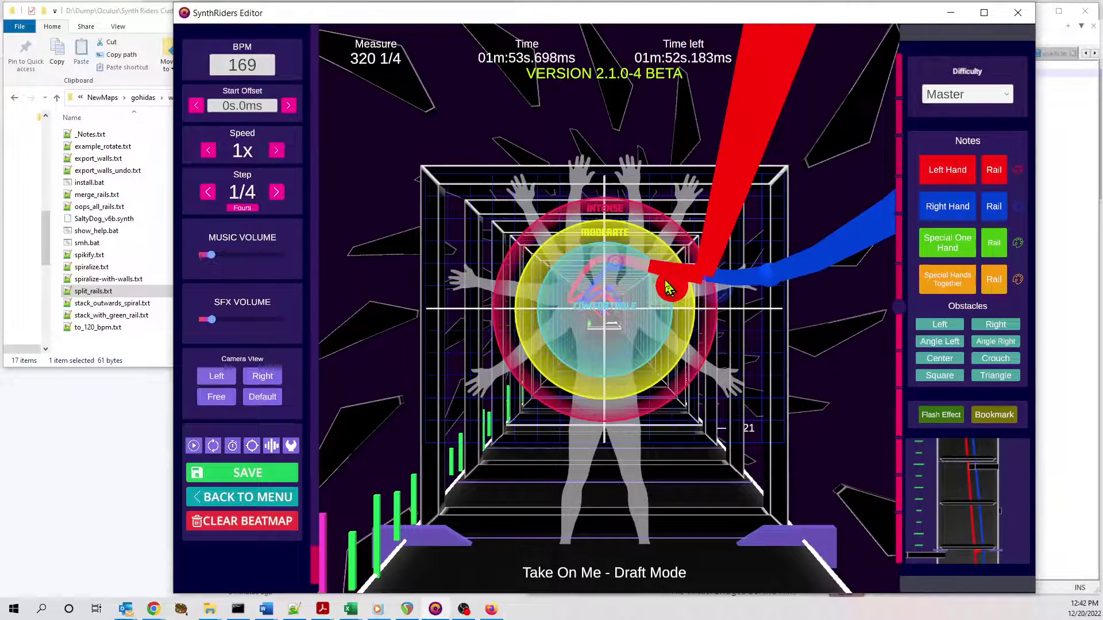
{"action": "scroll", "coordinate": [672, 292], "scroll_direction": "up", "scroll_amount": 2}
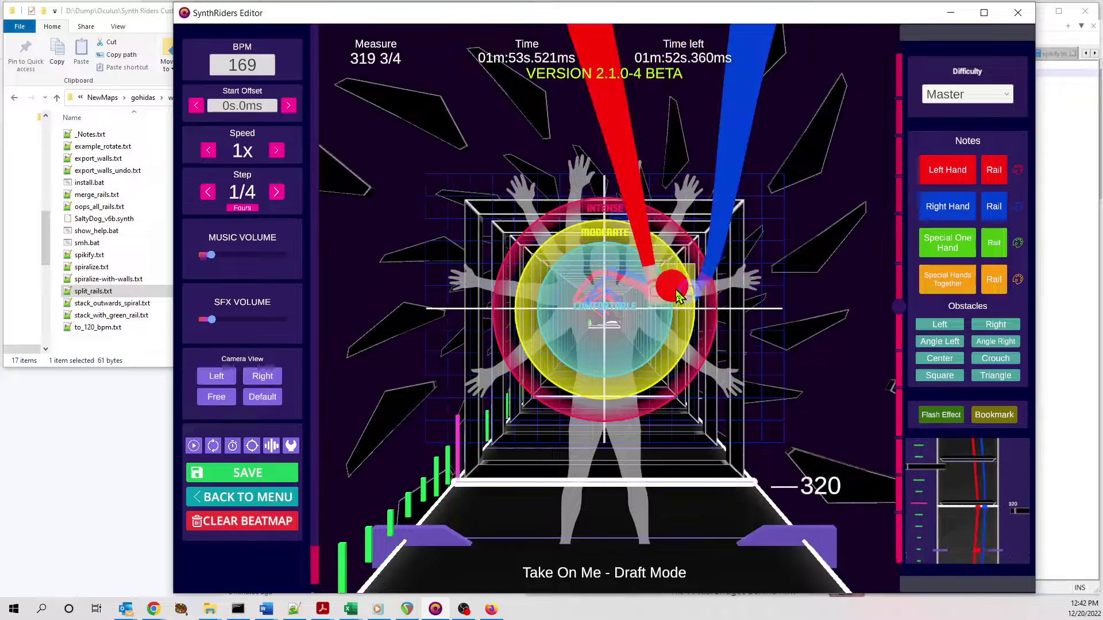
{"action": "scroll", "coordinate": [676, 296], "scroll_direction": "up", "scroll_amount": 20}
{"action": "scroll", "coordinate": [723, 370], "scroll_direction": "down", "scroll_amount": 2}
{"action": "scroll", "coordinate": [723, 370], "scroll_direction": "up", "scroll_amount": 1}
{"action": "key", "text": "F1"}
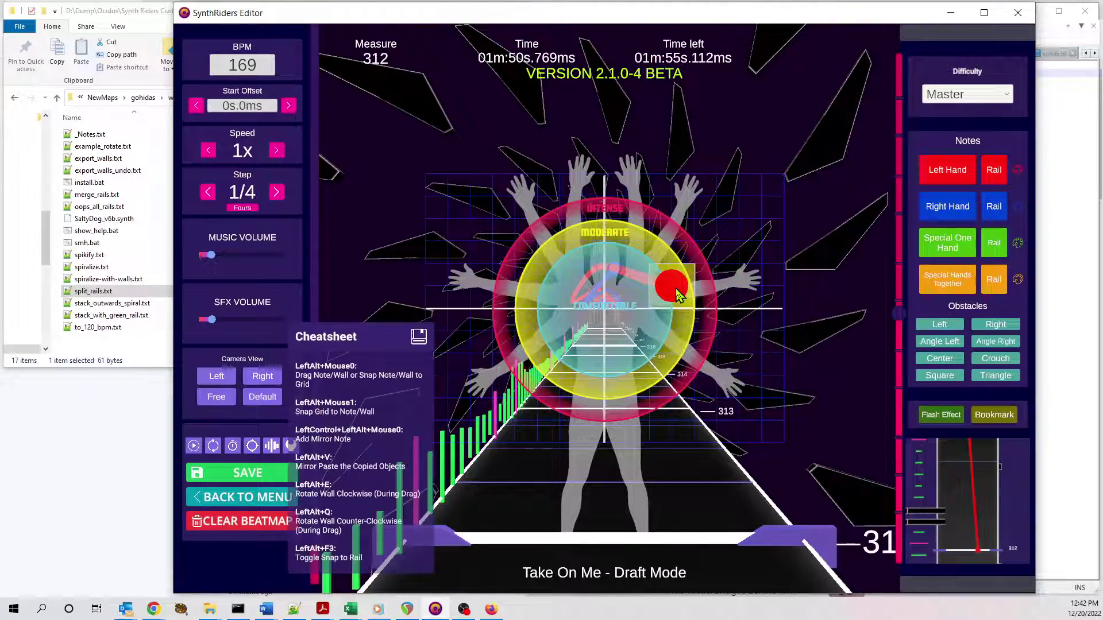
- Copy the left-hand rail starting at measure 320 and check the note types in the selection options
{"action": "scroll", "coordinate": [627, 390], "scroll_direction": "down", "scroll_amount": 10}
{"action": "scroll", "coordinate": [627, 391], "scroll_direction": "down", "scroll_amount": 20}
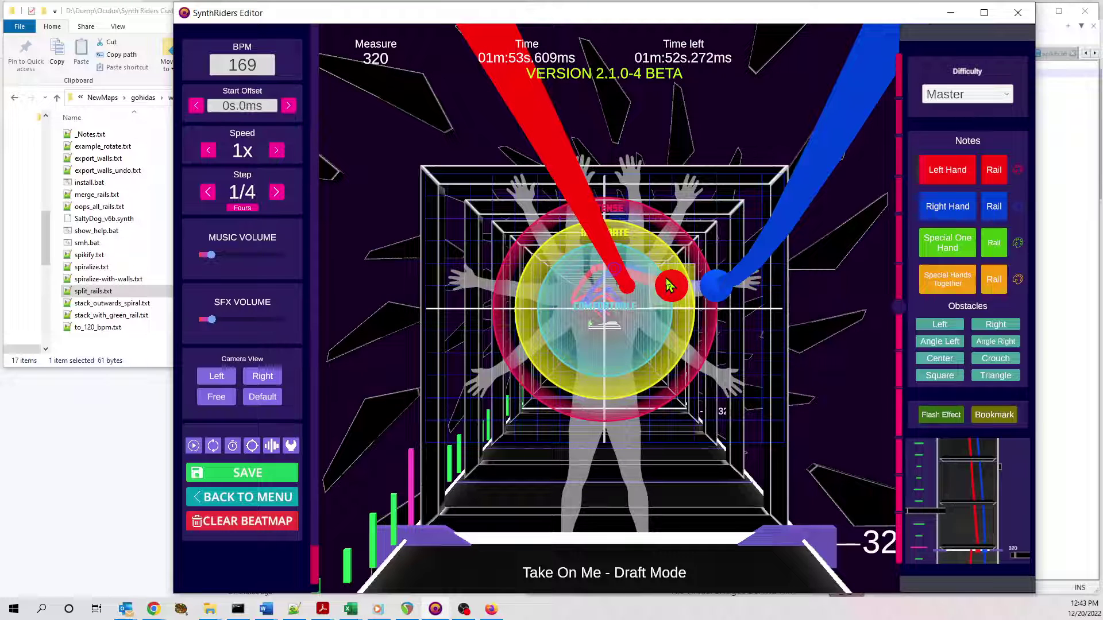
{"action": "key", "text": "ctrl"}
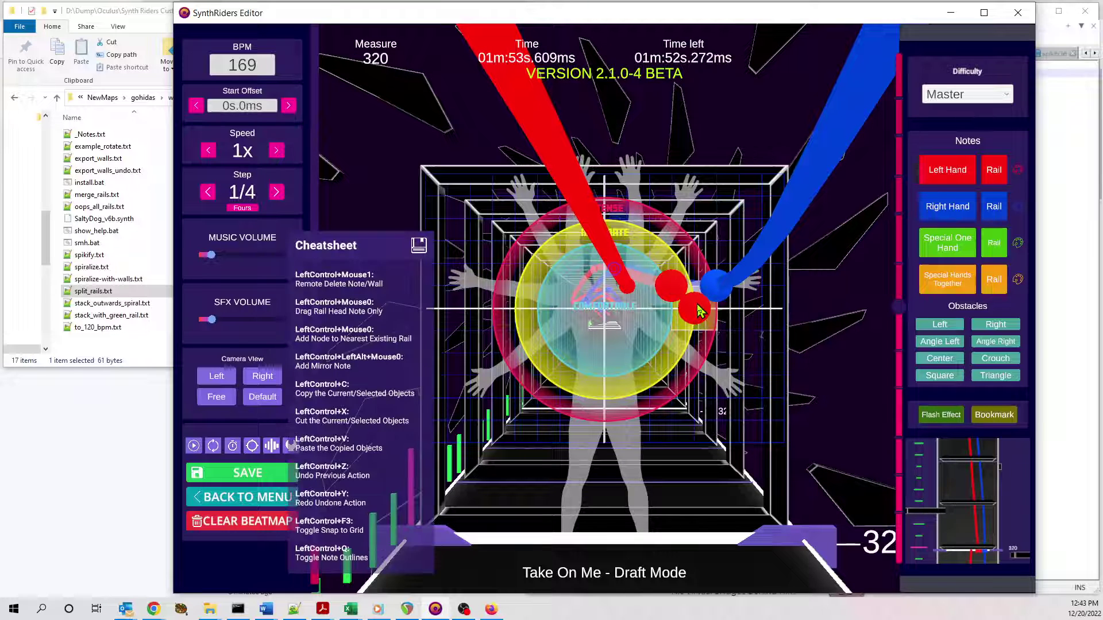
{"action": "key", "text": "ctrl+c"}
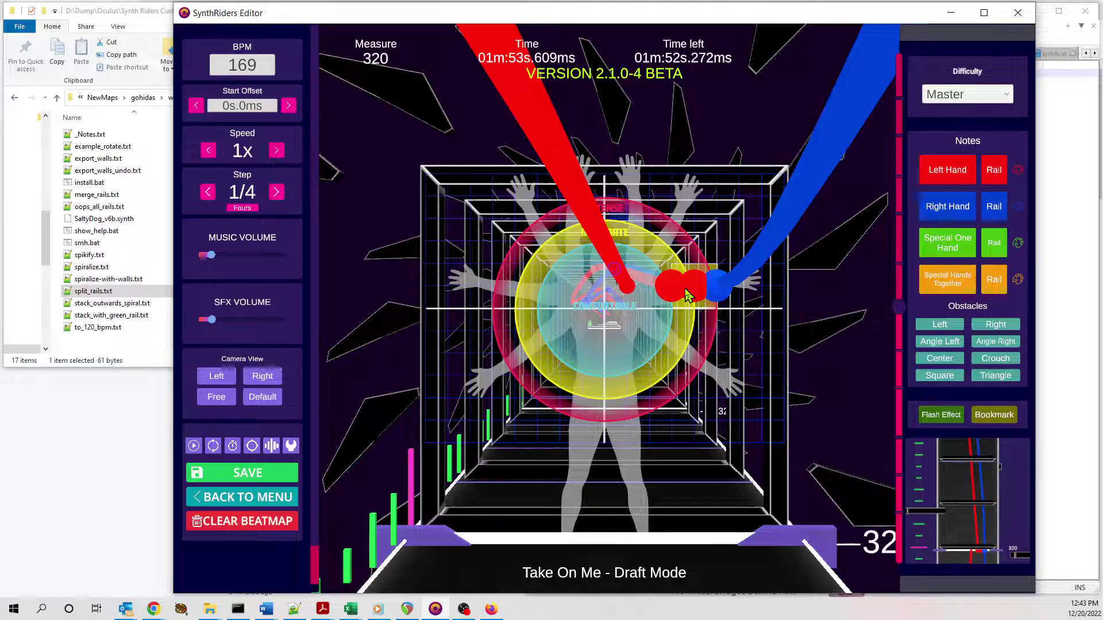
{"action": "key", "text": "Tab"}
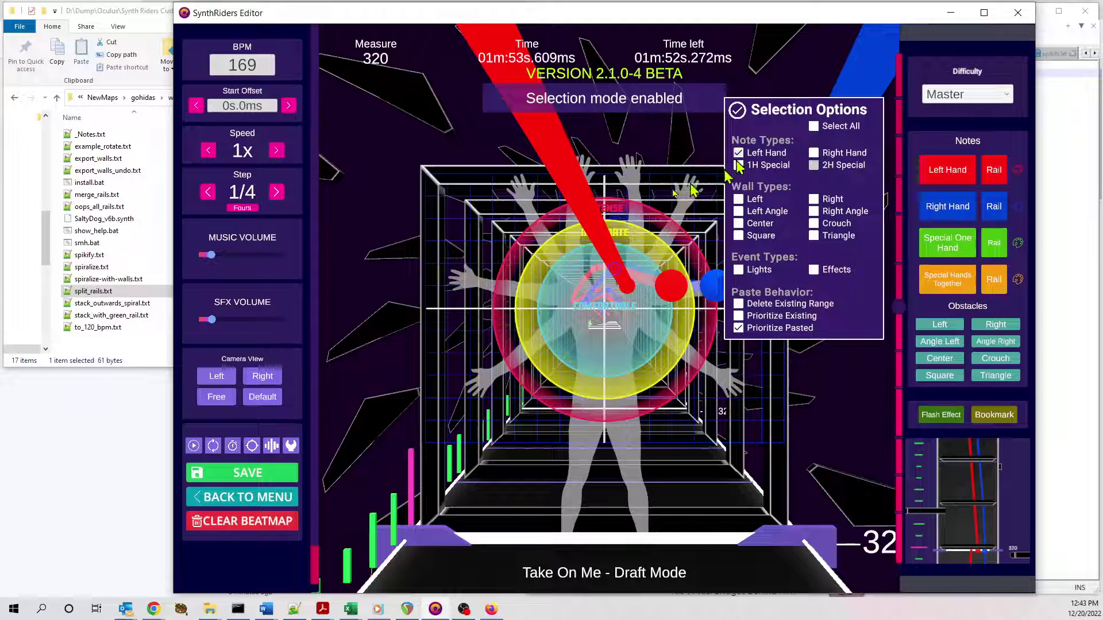
{"action": "key", "text": "Tab"}
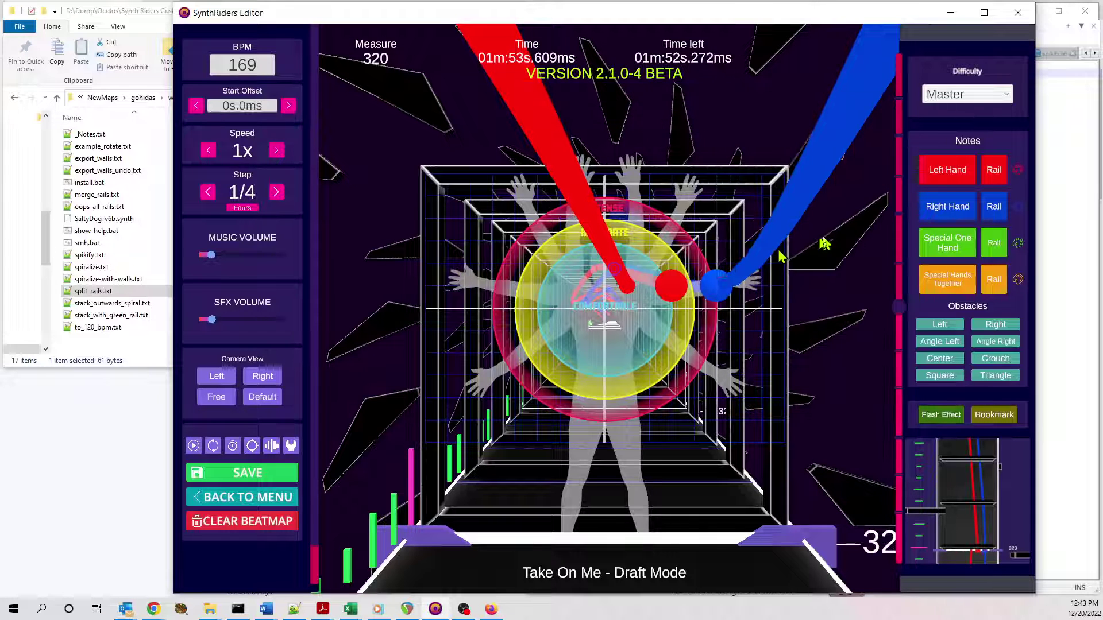
- Open spikify.txt from the windows_helpers folder in Notepad++ and review its options, starting with --use-original
{"action": "left_click", "coordinate": [91, 18]}
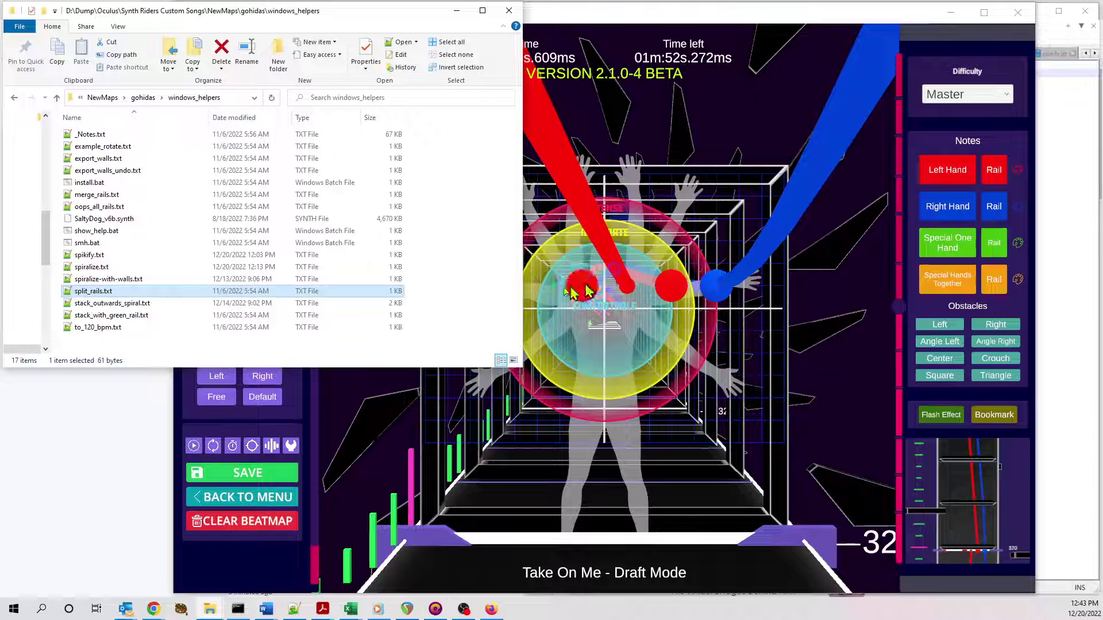
{"action": "left_click", "coordinate": [92, 257]}
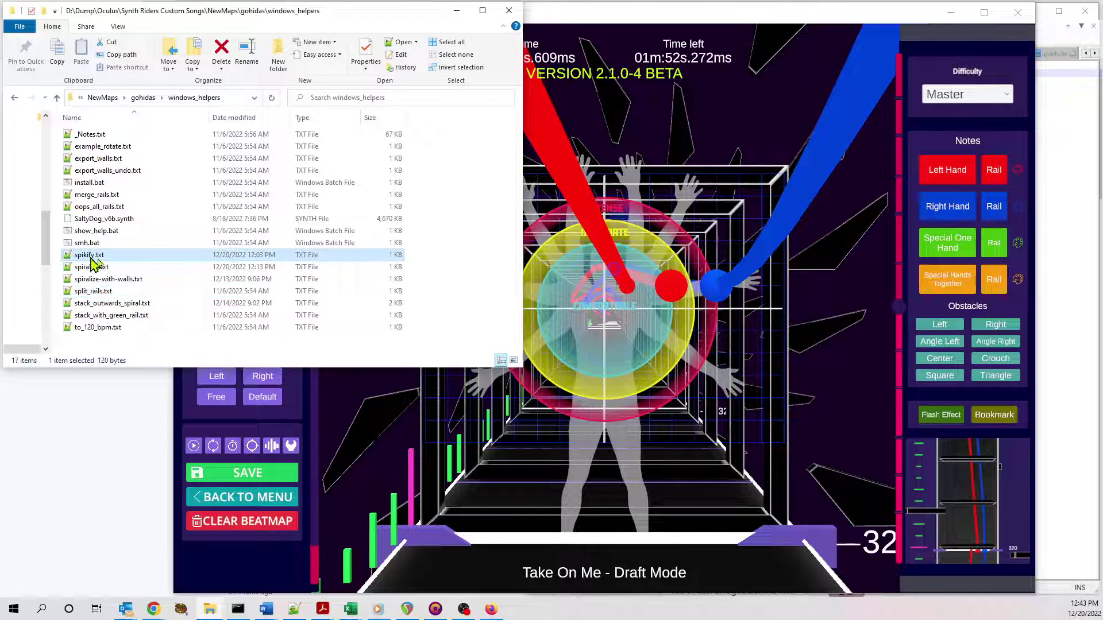
{"action": "left_click", "coordinate": [1048, 54]}
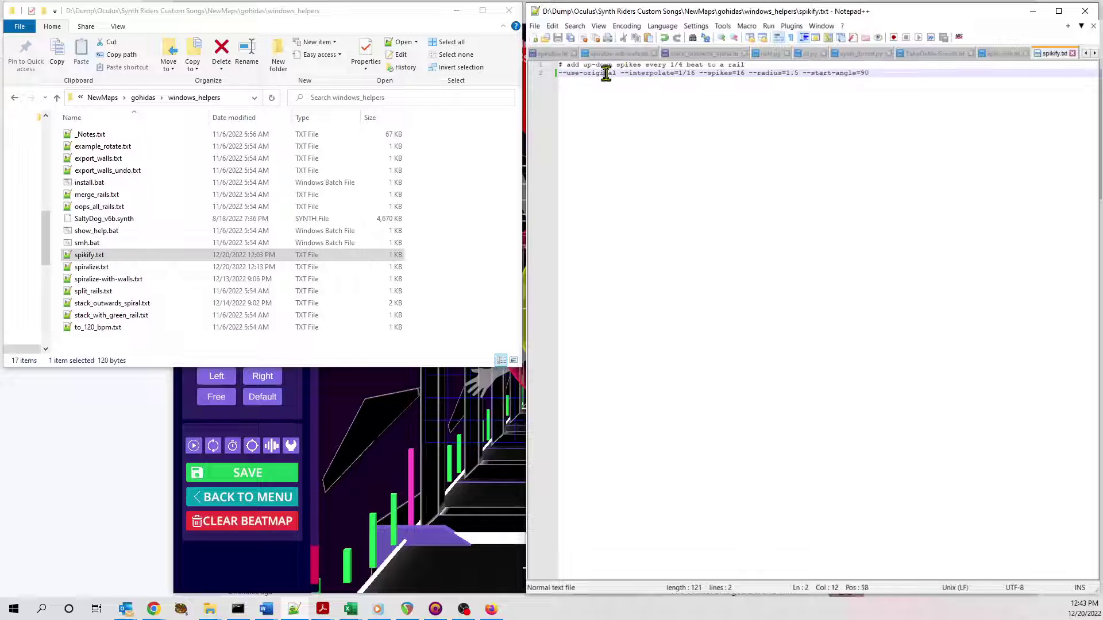
{"action": "left_click_drag", "start_coordinate": [620, 73], "coordinate": [561, 75]}
{"action": "key", "text": "End"}
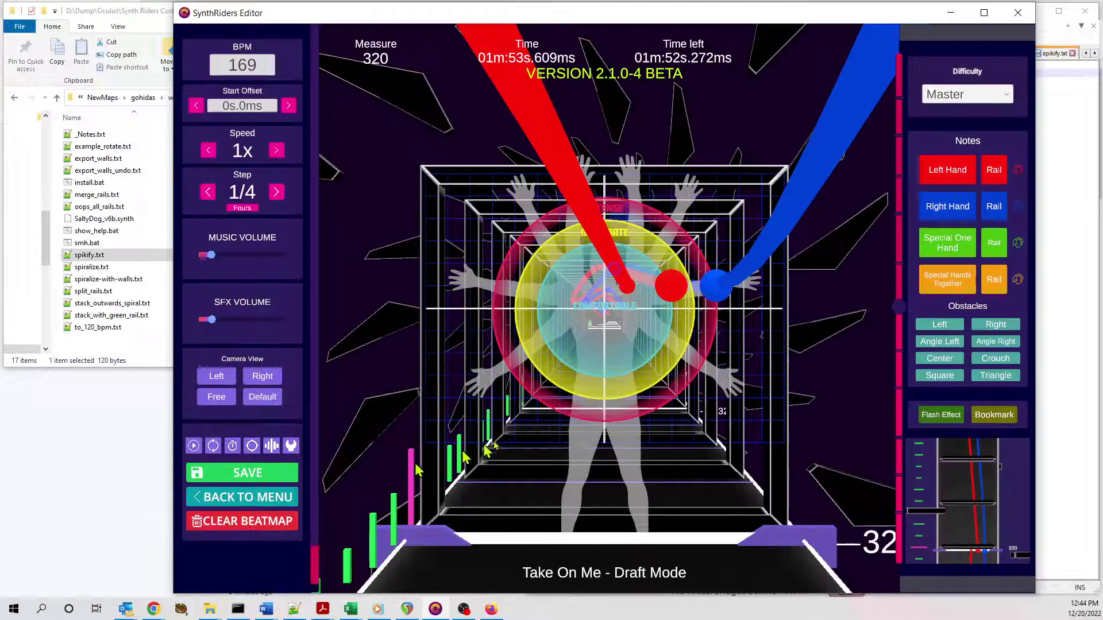
- Paste the spikified left-hand rail at measure 320 in the SynthRiders Editor and inspect its spikes up to measure 326
{"action": "key", "text": "ctrl+v"}
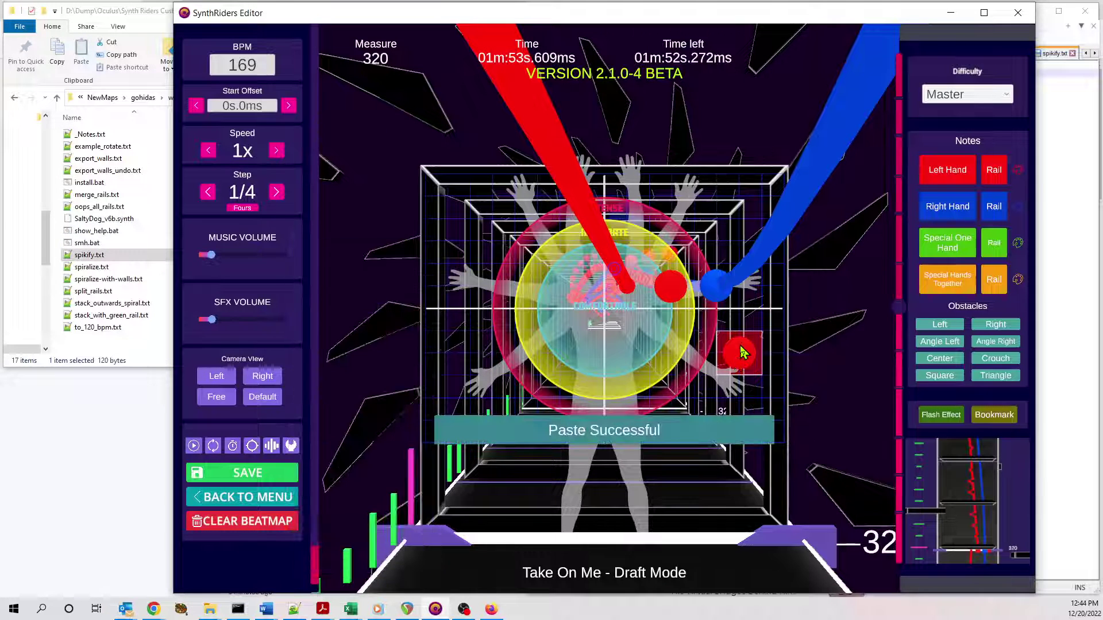
{"action": "scroll", "coordinate": [707, 317], "scroll_direction": "up", "scroll_amount": 5}
{"action": "scroll", "coordinate": [707, 318], "scroll_direction": "up", "scroll_amount": 15}
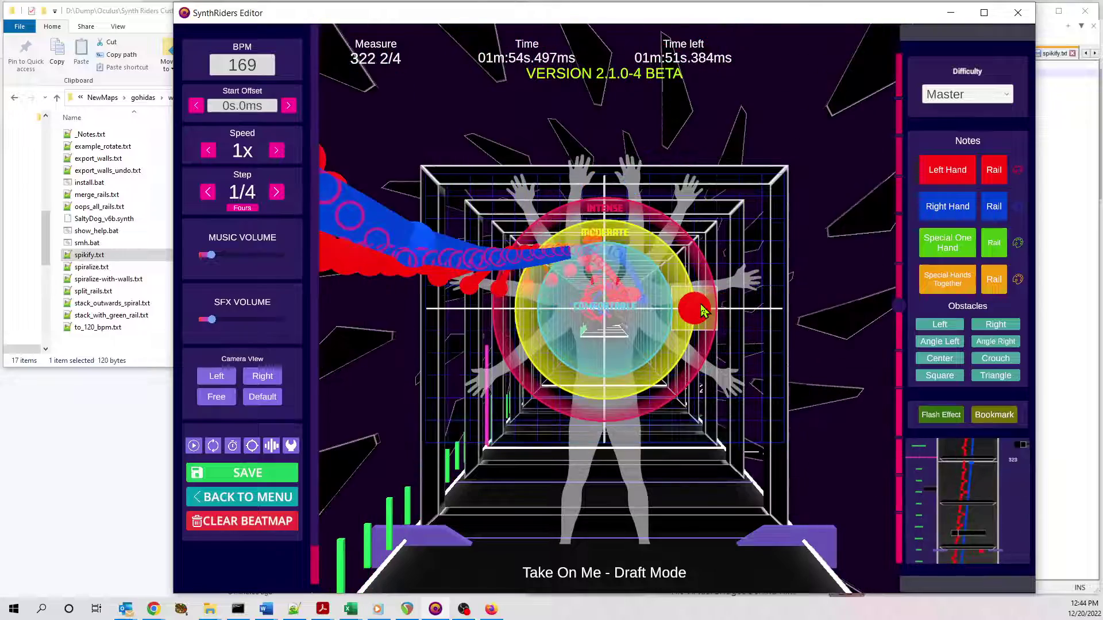
{"action": "scroll", "coordinate": [702, 310], "scroll_direction": "up", "scroll_amount": 10}
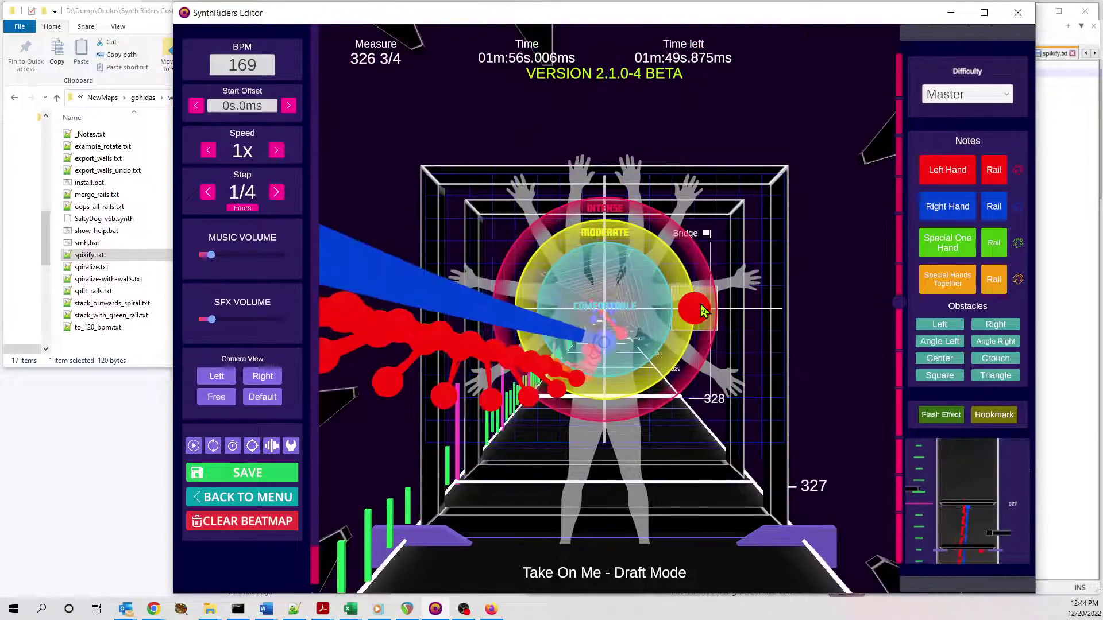
{"action": "scroll", "coordinate": [702, 310], "scroll_direction": "down", "scroll_amount": 20}
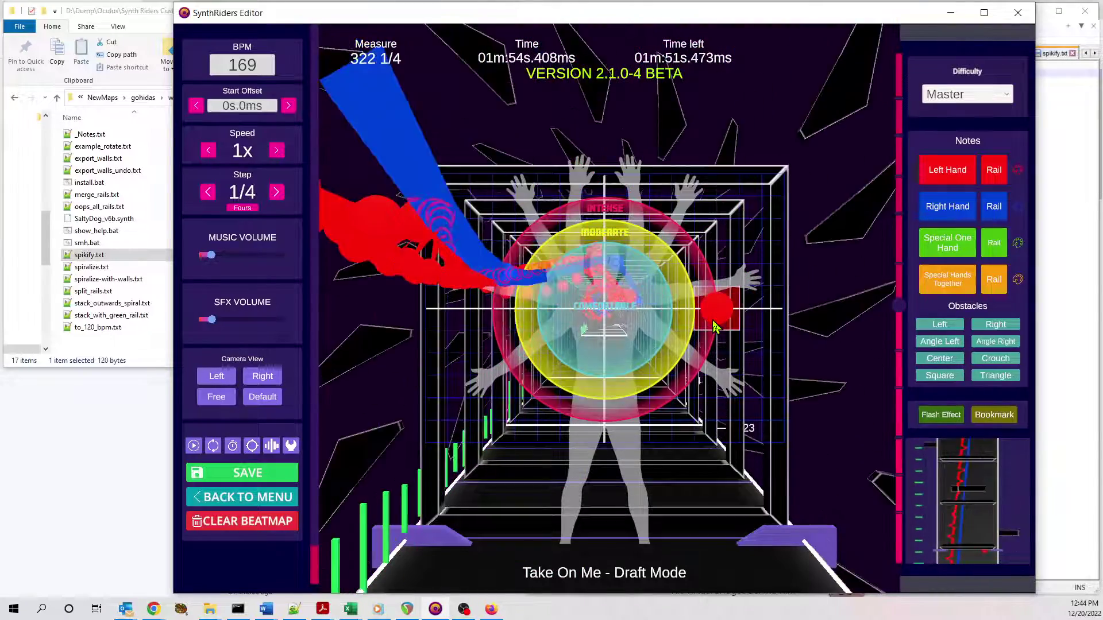
{"action": "scroll", "coordinate": [715, 326], "scroll_direction": "up", "scroll_amount": 13}
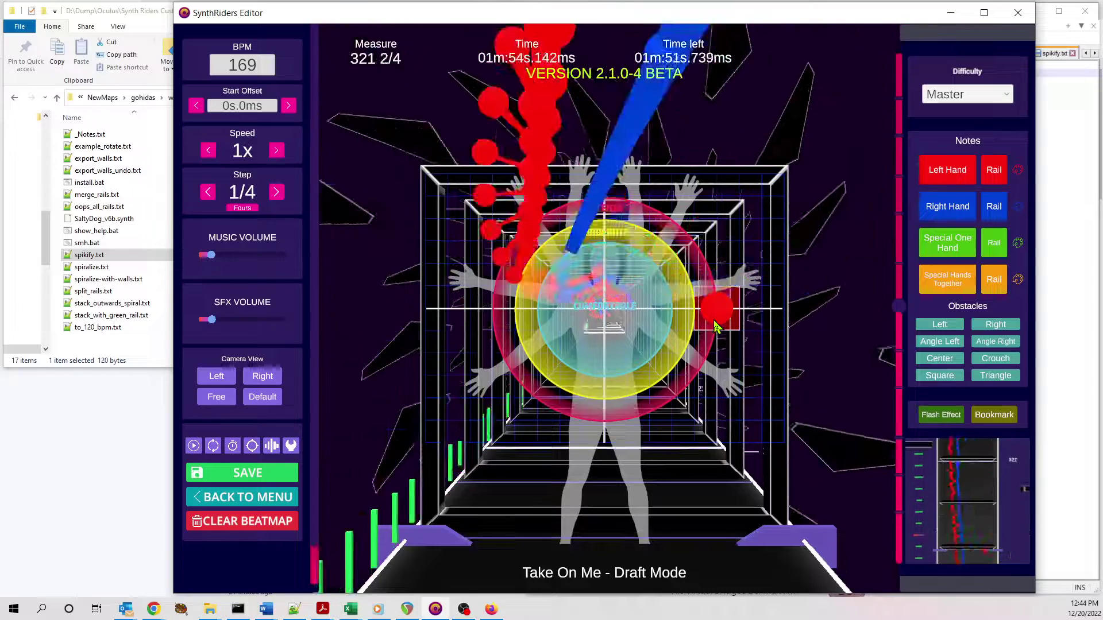
{"action": "scroll", "coordinate": [715, 326], "scroll_direction": "down", "scroll_amount": 8}
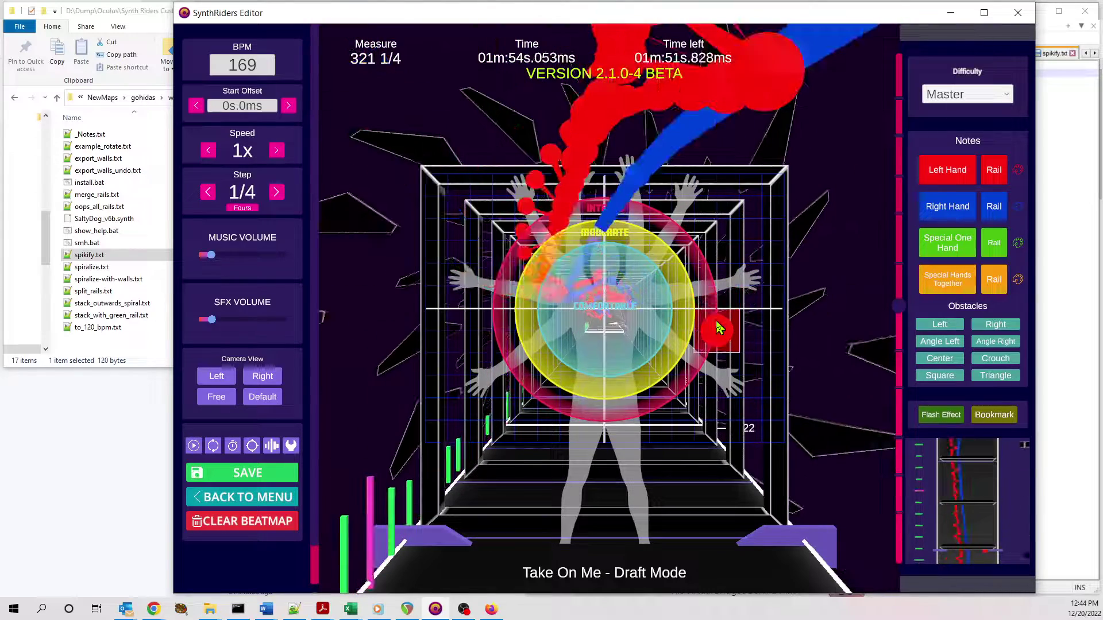
- Set the --spikes value to 5 in spikify.txt and save the file
{"action": "left_click", "coordinate": [1042, 83]}
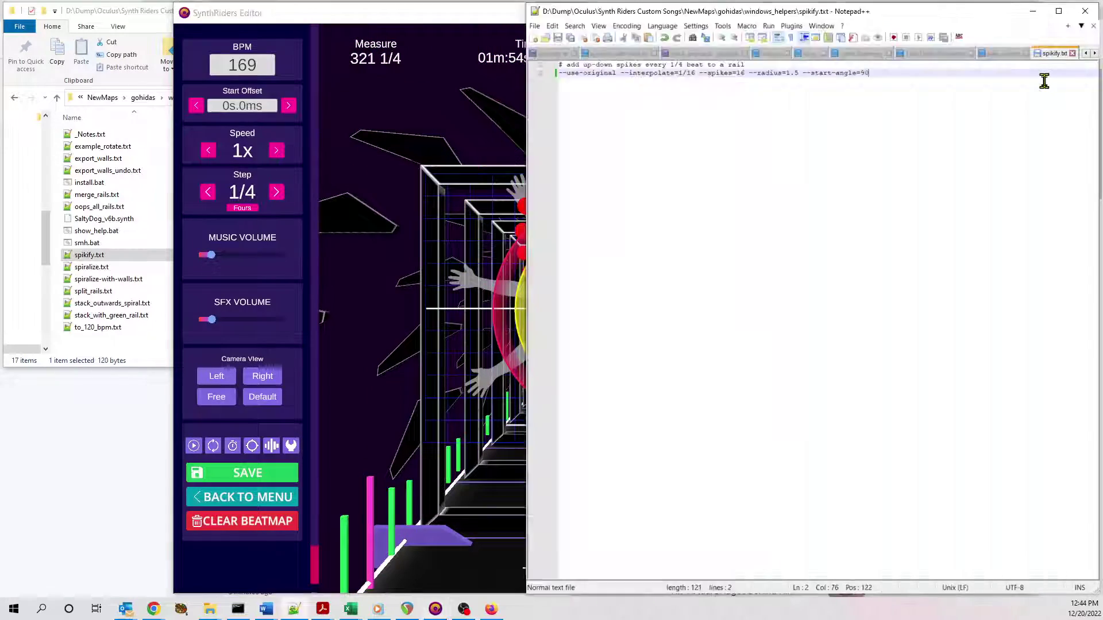
{"action": "left_click_drag", "start_coordinate": [737, 73], "coordinate": [745, 87]}
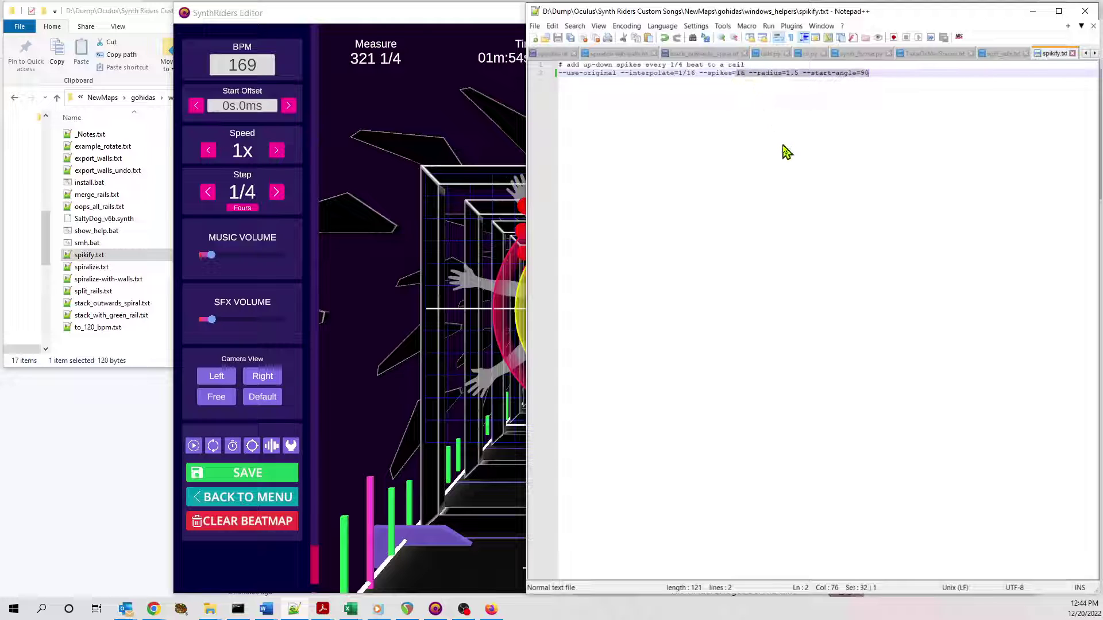
{"action": "left_click", "coordinate": [737, 74]}
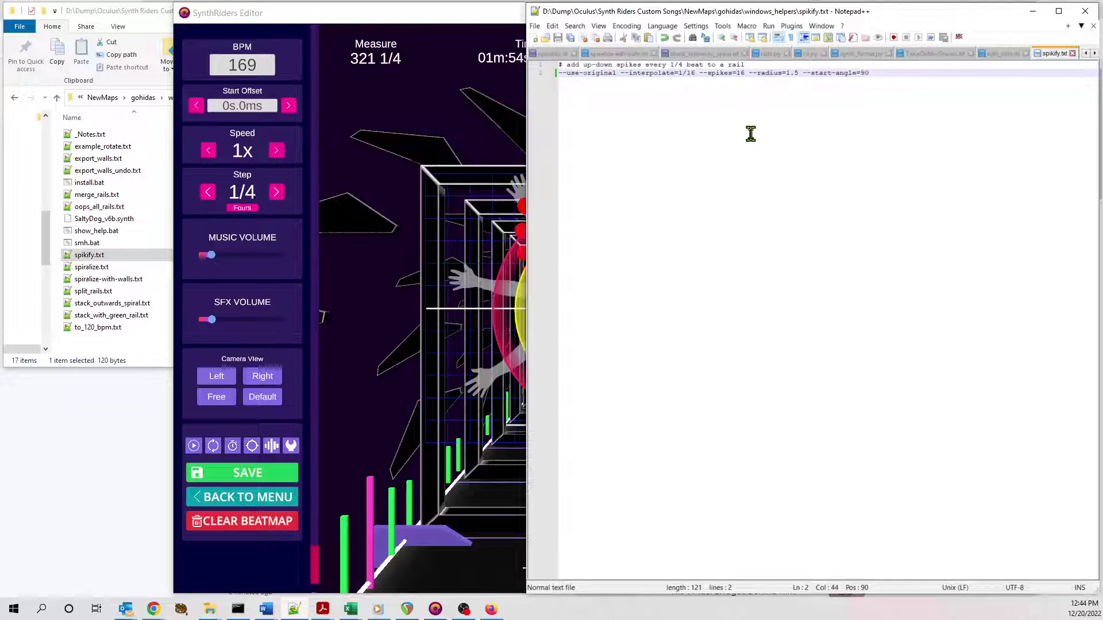
{"action": "key", "text": "Delete"}
{"action": "key", "text": "Delete"}
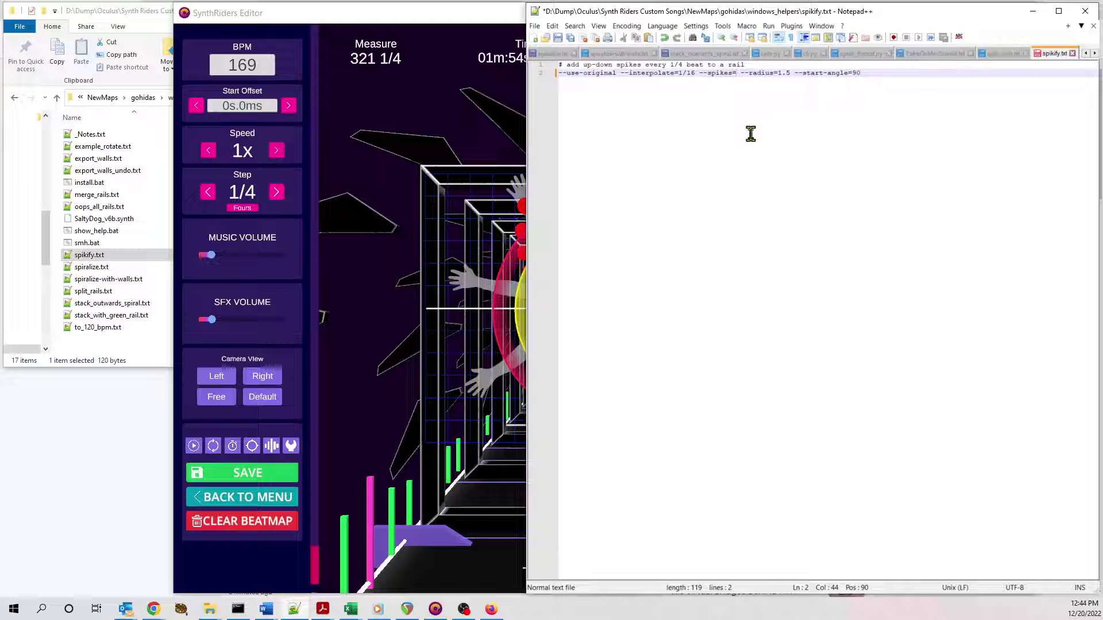
{"action": "type", "text": "45"}
{"action": "key", "text": "BackSpace"}
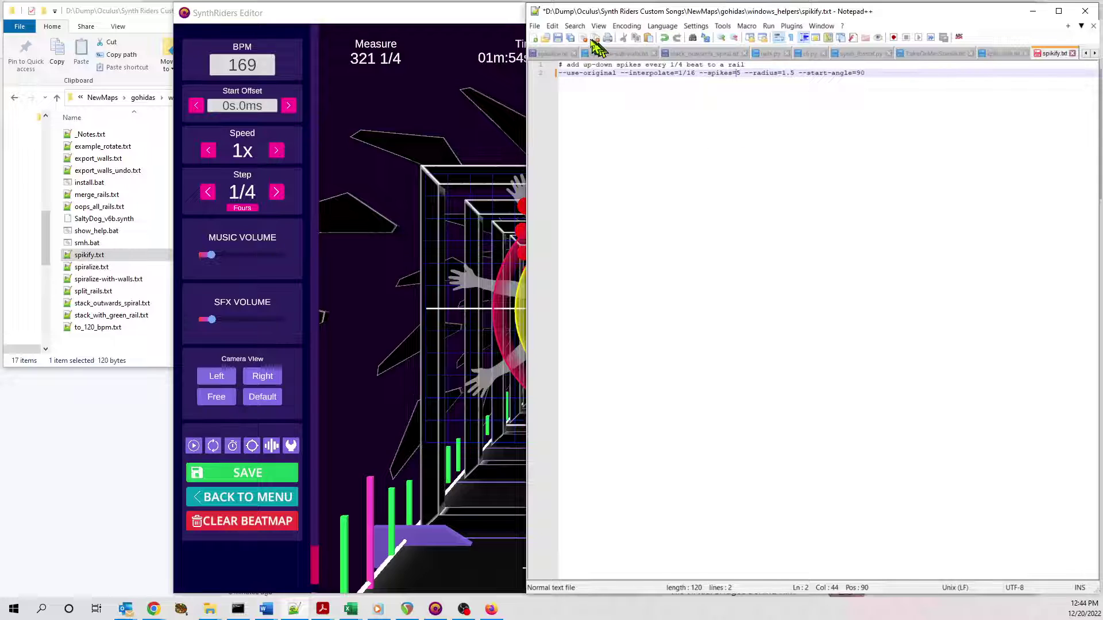
{"action": "left_click", "coordinate": [559, 38]}
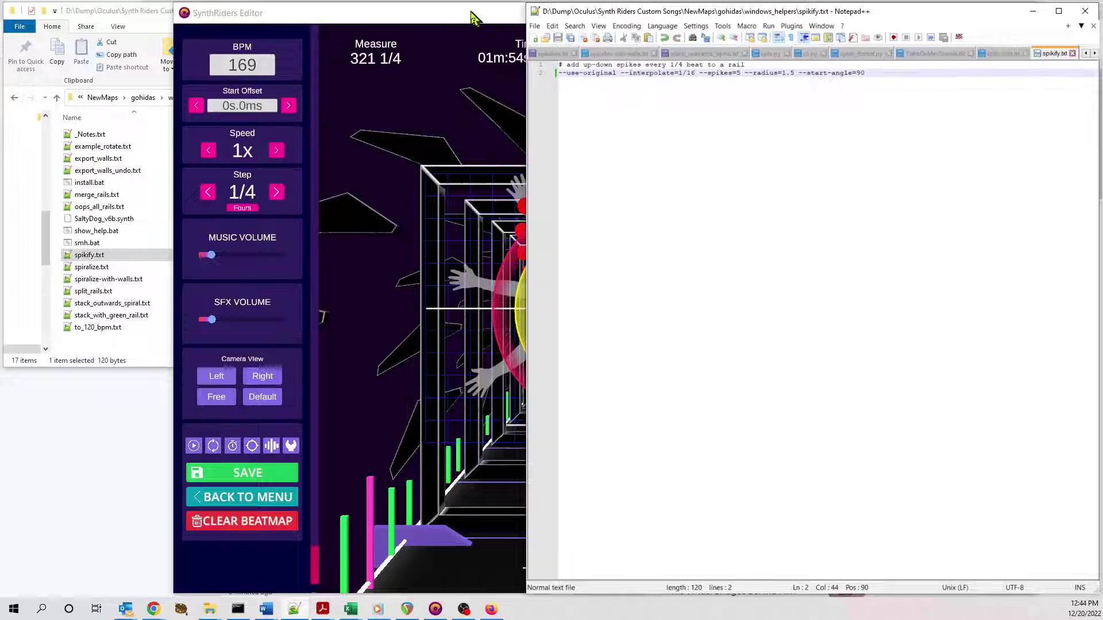
- Switch to the SynthRiders Editor, undo the previous spikified paste and return to measure 320
{"action": "left_click", "coordinate": [493, 14]}
{"action": "scroll", "coordinate": [632, 273], "scroll_direction": "down", "scroll_amount": 2}
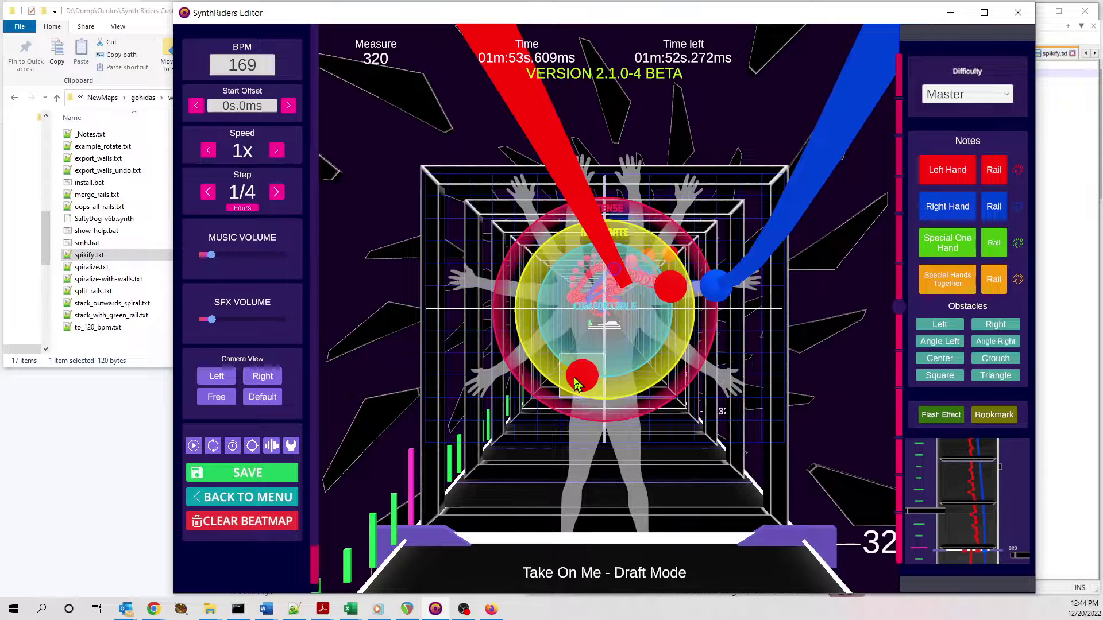
{"action": "key", "text": "ctrl"}
{"action": "key", "text": "ctrl+z"}
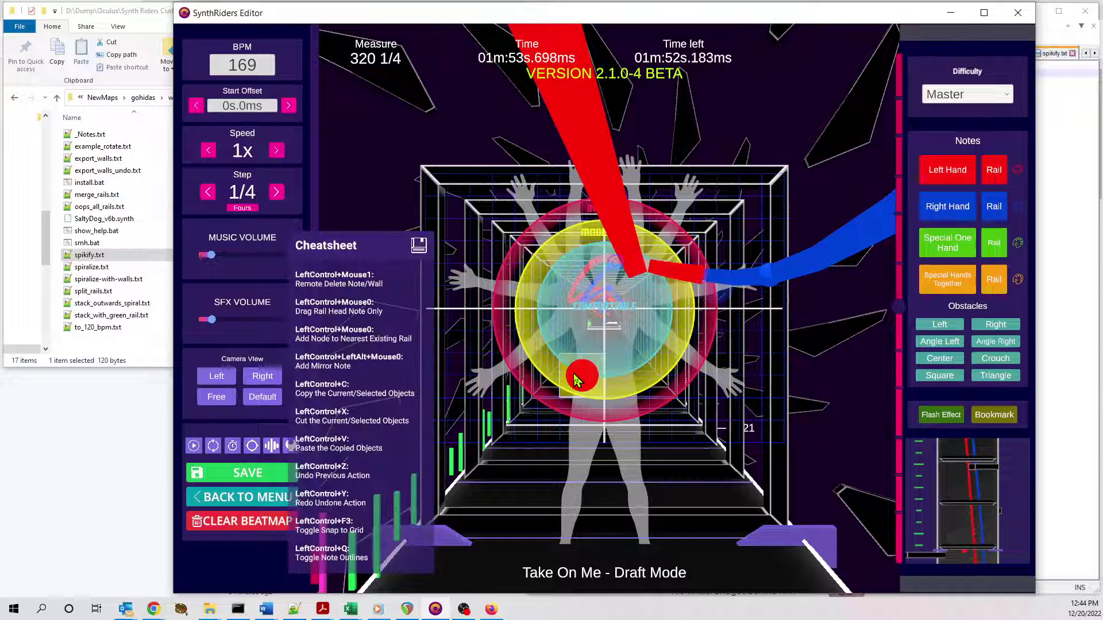
{"action": "scroll", "coordinate": [581, 356], "scroll_direction": "up", "scroll_amount": 2}
{"action": "scroll", "coordinate": [580, 356], "scroll_direction": "down", "scroll_amount": 1}
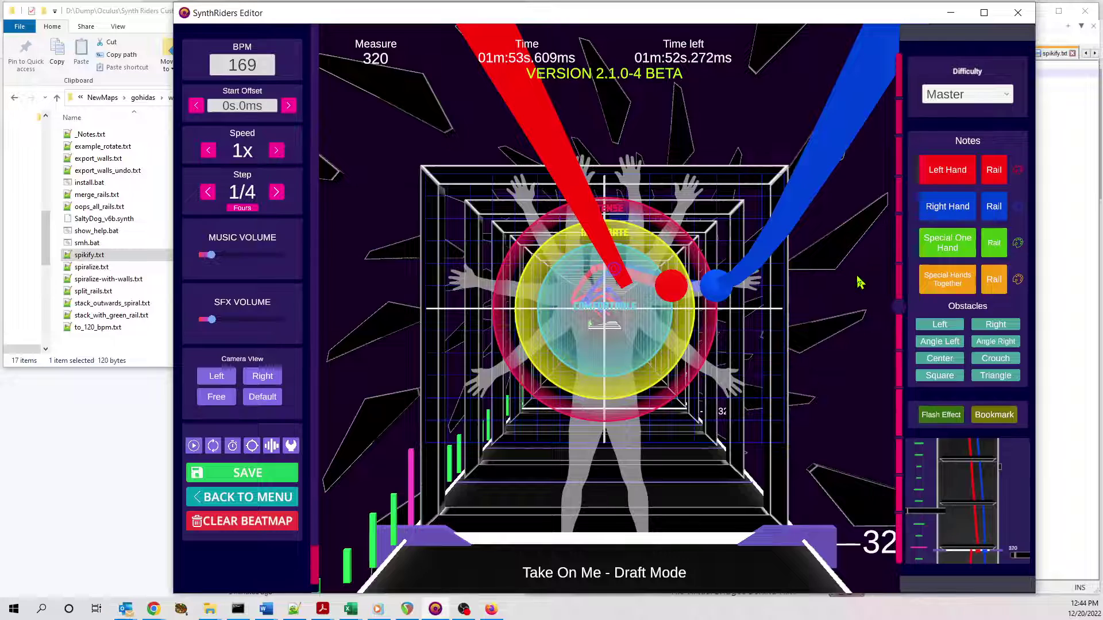
- Paste the left-hand rail spikified with --spikes=5 at measure 320 and inspect its spikes along the track
{"action": "key", "text": "ctrl+v"}
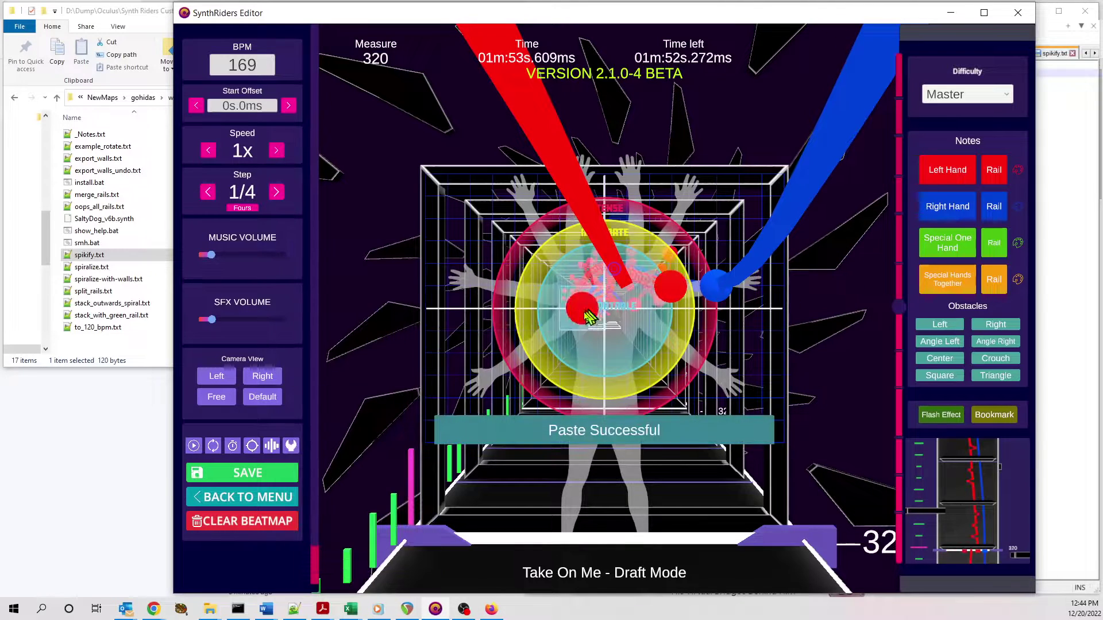
{"action": "scroll", "coordinate": [489, 363], "scroll_direction": "up", "scroll_amount": 5}
{"action": "scroll", "coordinate": [489, 363], "scroll_direction": "up", "scroll_amount": 12}
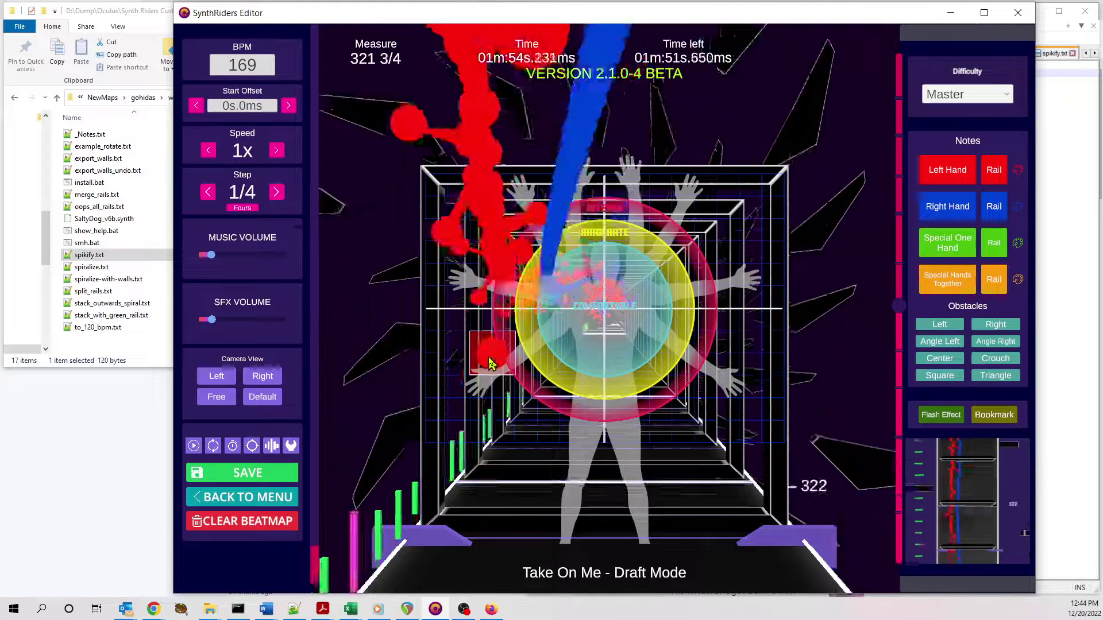
{"action": "scroll", "coordinate": [490, 363], "scroll_direction": "up", "scroll_amount": 11}
{"action": "scroll", "coordinate": [490, 363], "scroll_direction": "down", "scroll_amount": 20}
{"action": "scroll", "coordinate": [489, 363], "scroll_direction": "down", "scroll_amount": 9}
{"action": "scroll", "coordinate": [490, 363], "scroll_direction": "up", "scroll_amount": 2}
{"action": "scroll", "coordinate": [490, 363], "scroll_direction": "down", "scroll_amount": 1}
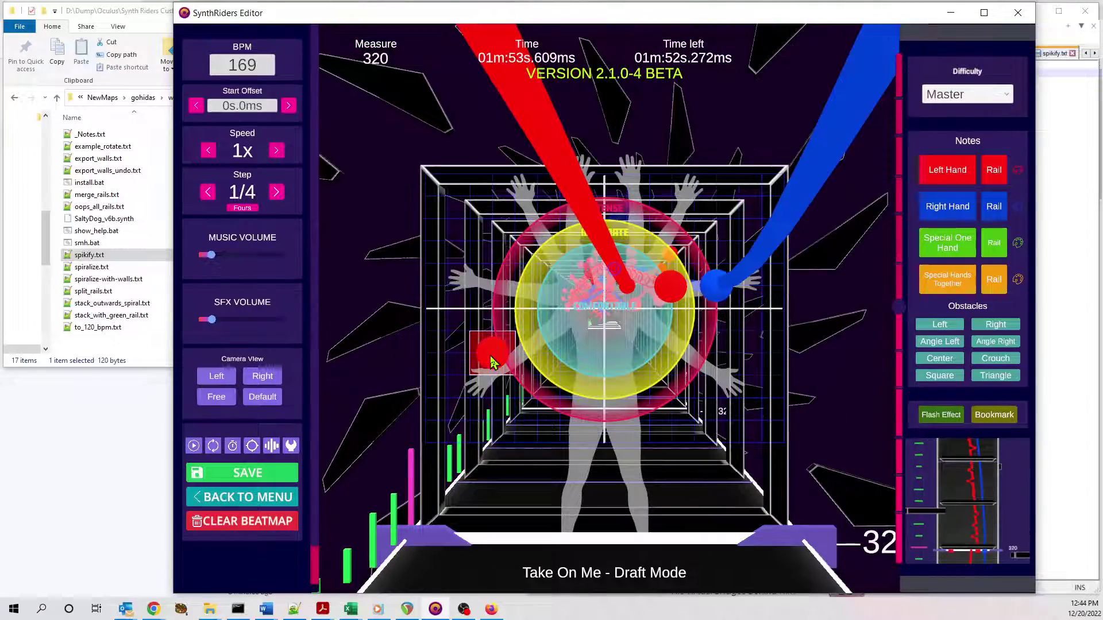
{"action": "left_click_drag", "start_coordinate": [492, 361], "coordinate": [685, 299]}
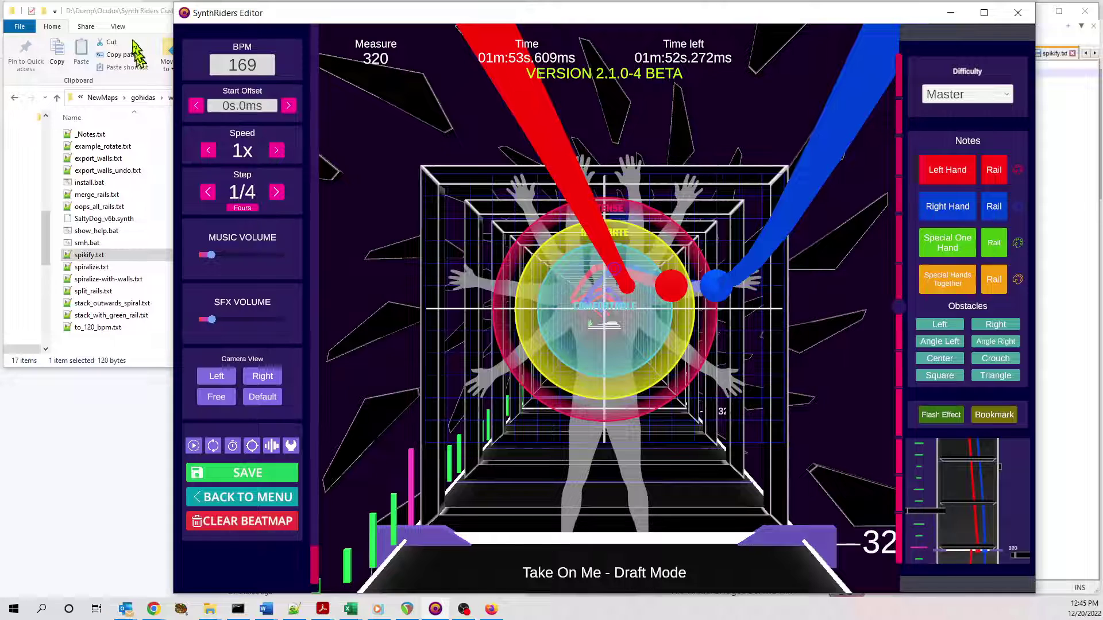
- Open spiralize.txt from the windows_helpers folder in Notepad++
{"action": "left_click", "coordinate": [109, 15]}
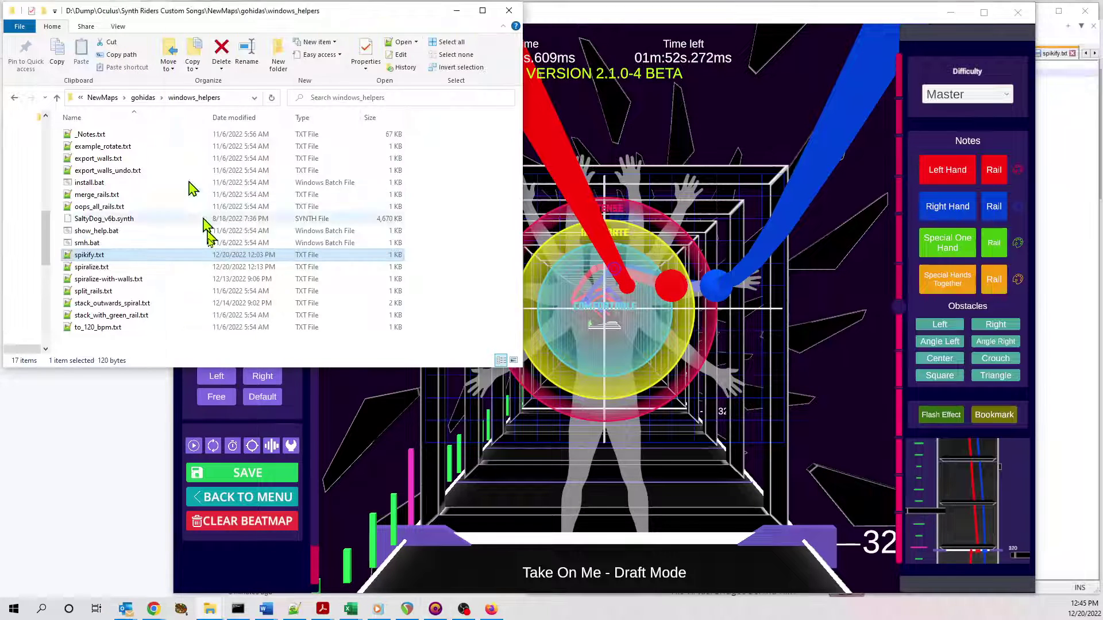
{"action": "double_click", "coordinate": [209, 253]}
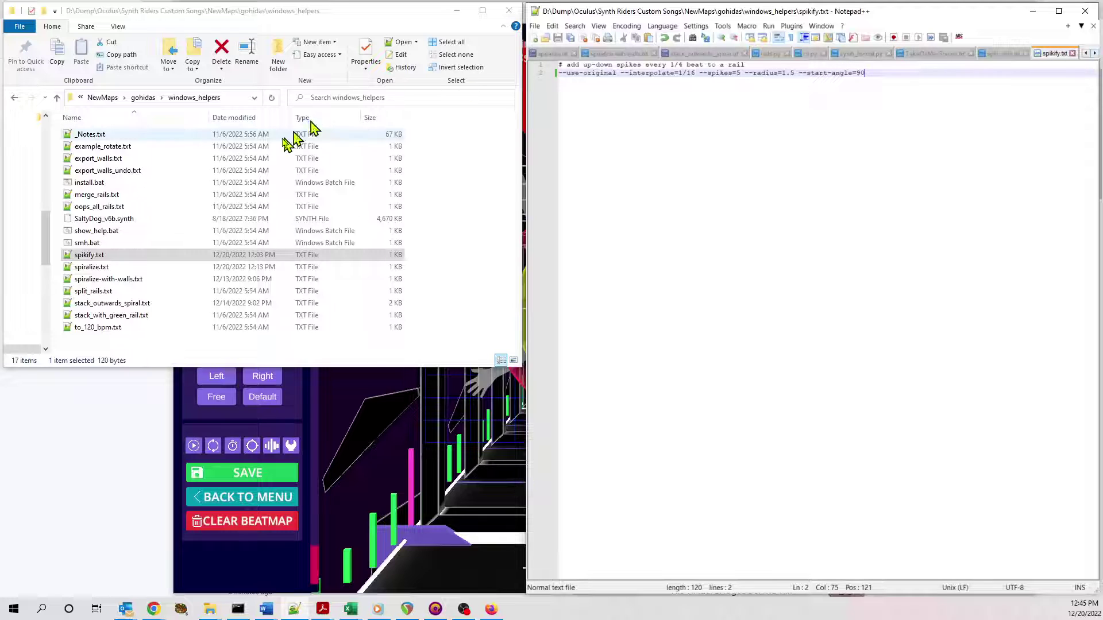
{"action": "double_click", "coordinate": [101, 268]}
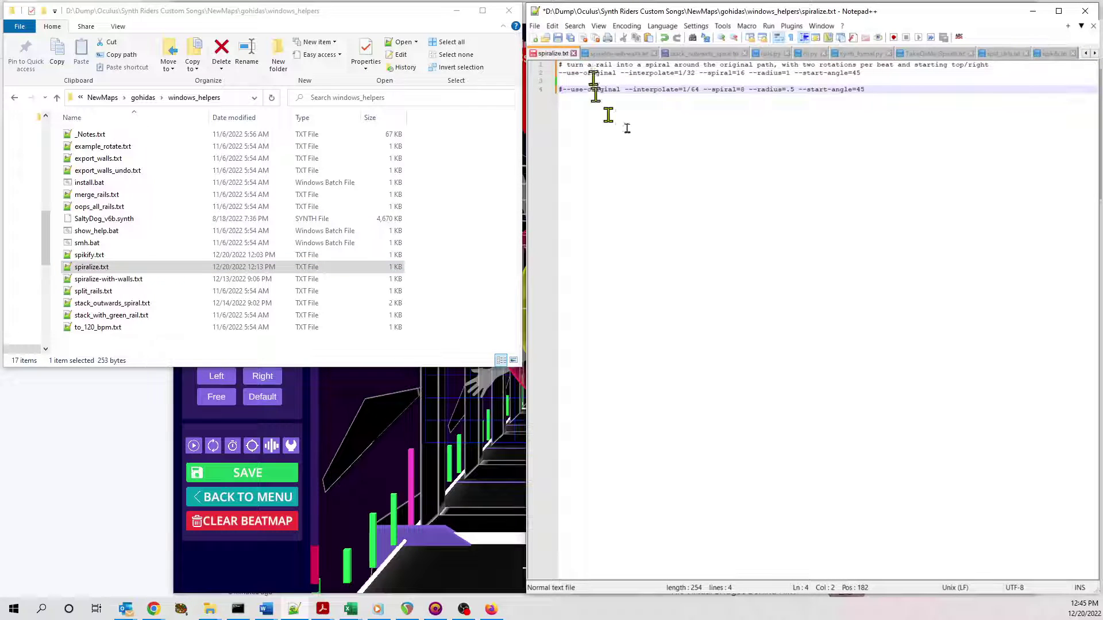
{"action": "key", "text": "End"}
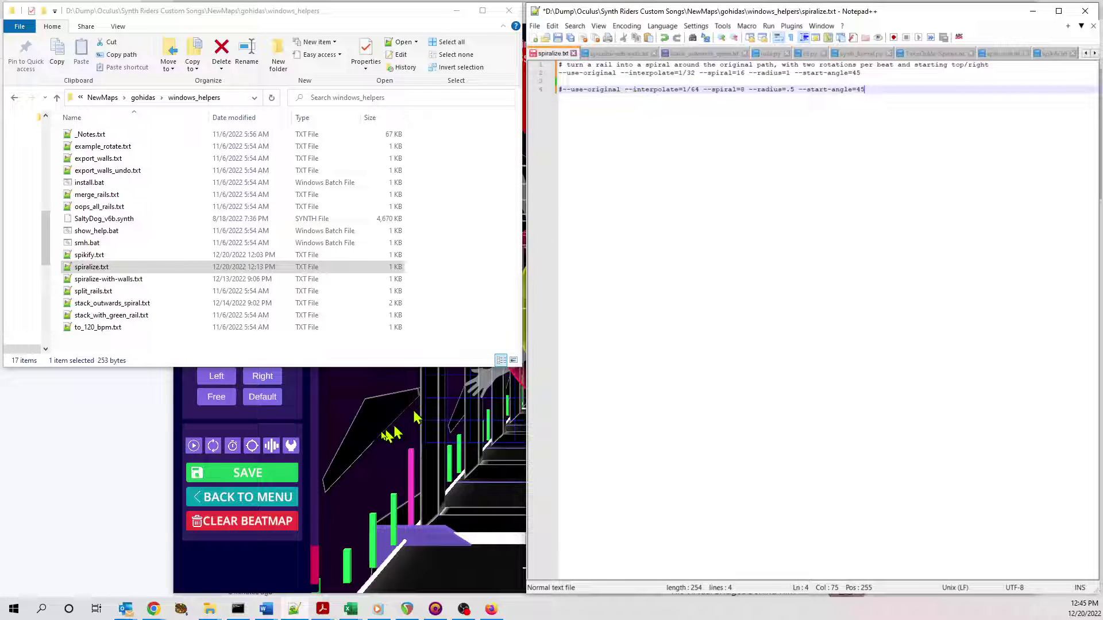
{"action": "left_click", "coordinate": [323, 386]}
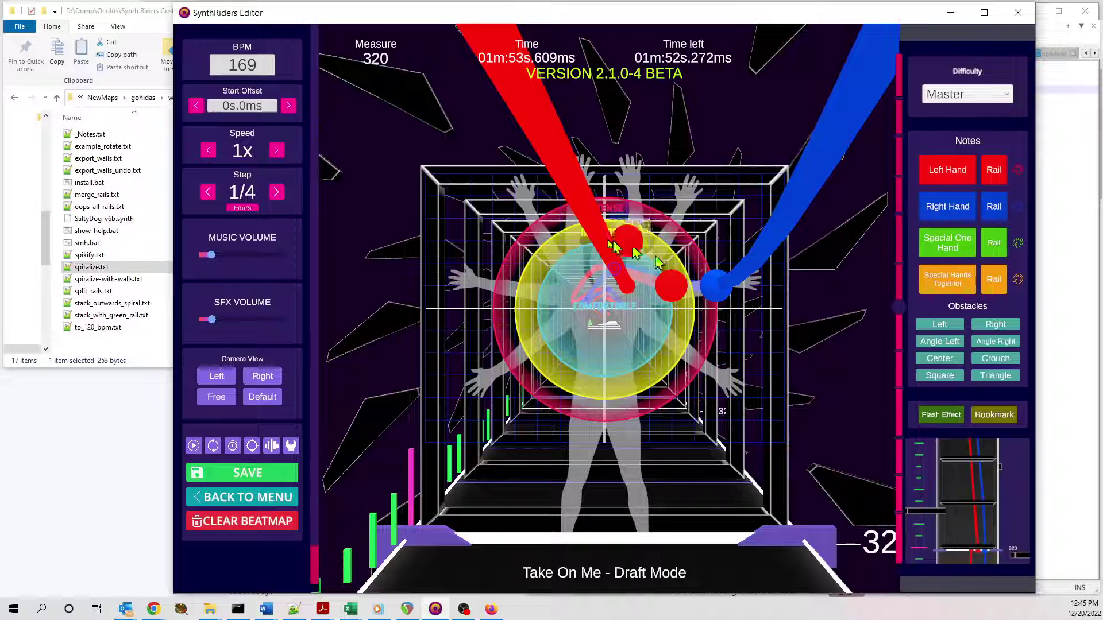
{"action": "mouse_move", "coordinate": [585, 324]}
{"action": "left_mouse_down"}
{"action": "mouse_move", "coordinate": [658, 298]}
{"action": "mouse_move", "coordinate": [586, 269]}
{"action": "mouse_move", "coordinate": [592, 311]}
{"action": "left_mouse_up"}
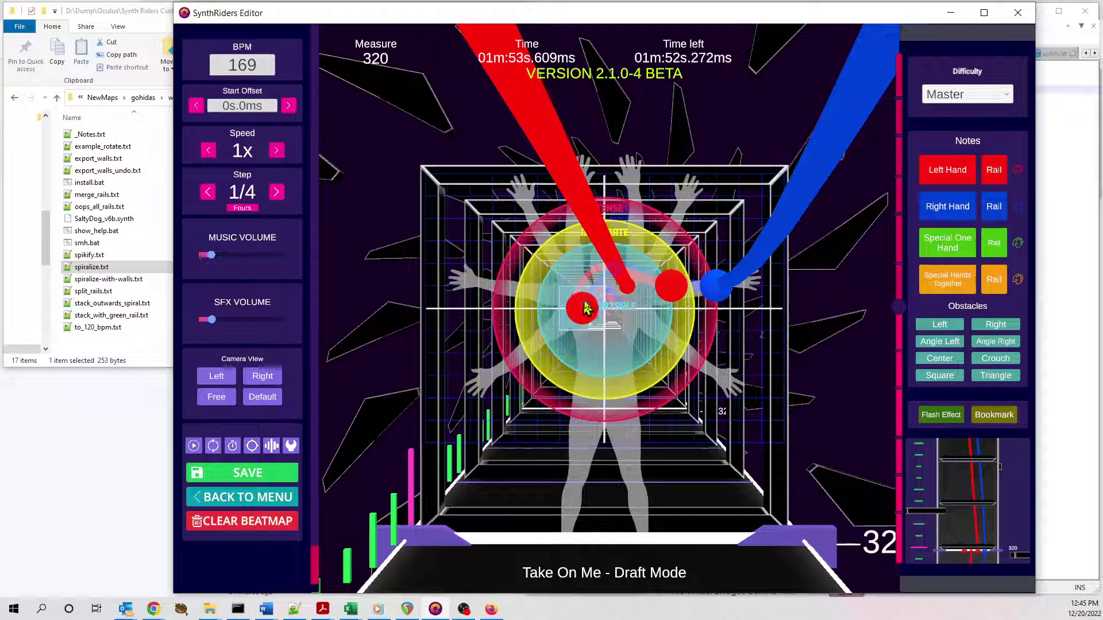
{"action": "right_click", "coordinate": [589, 307]}
- Review the active and commented-out spiral option lines in spiralize.txt and save the file
{"action": "left_click", "coordinate": [1062, 92]}
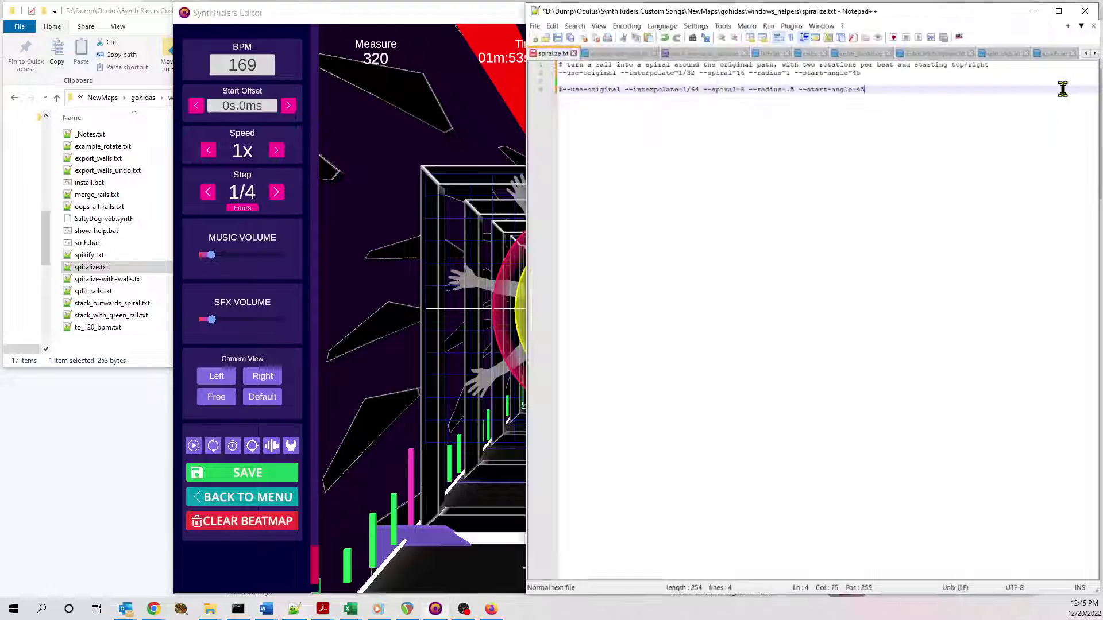
{"action": "left_click", "coordinate": [562, 73]}
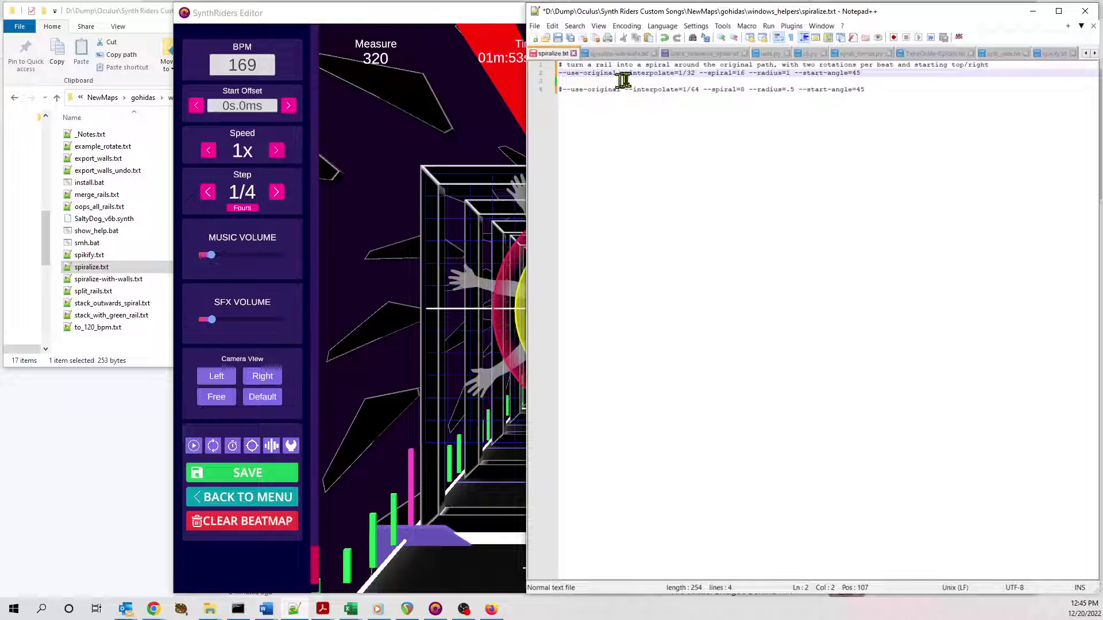
{"action": "left_click", "coordinate": [562, 89]}
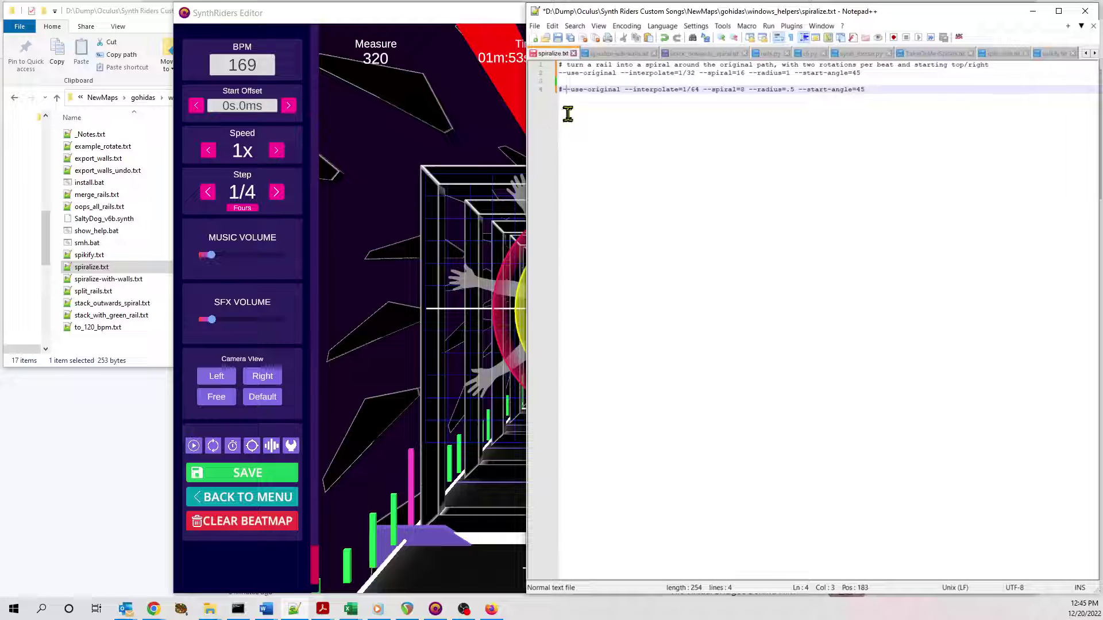
{"action": "left_click", "coordinate": [568, 82]}
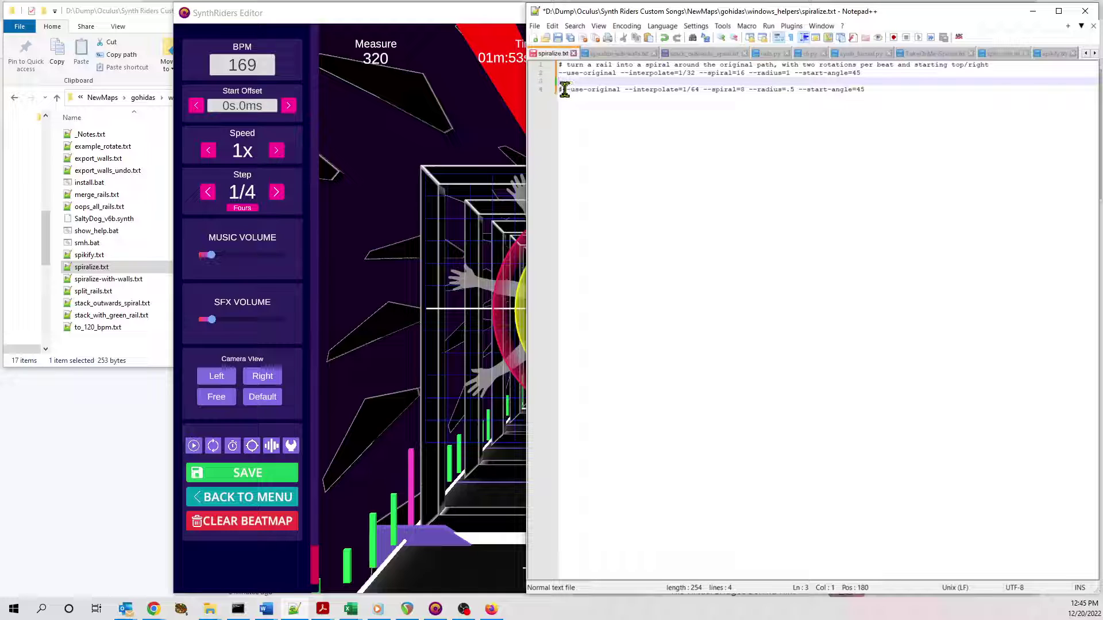
{"action": "left_click", "coordinate": [779, 73]}
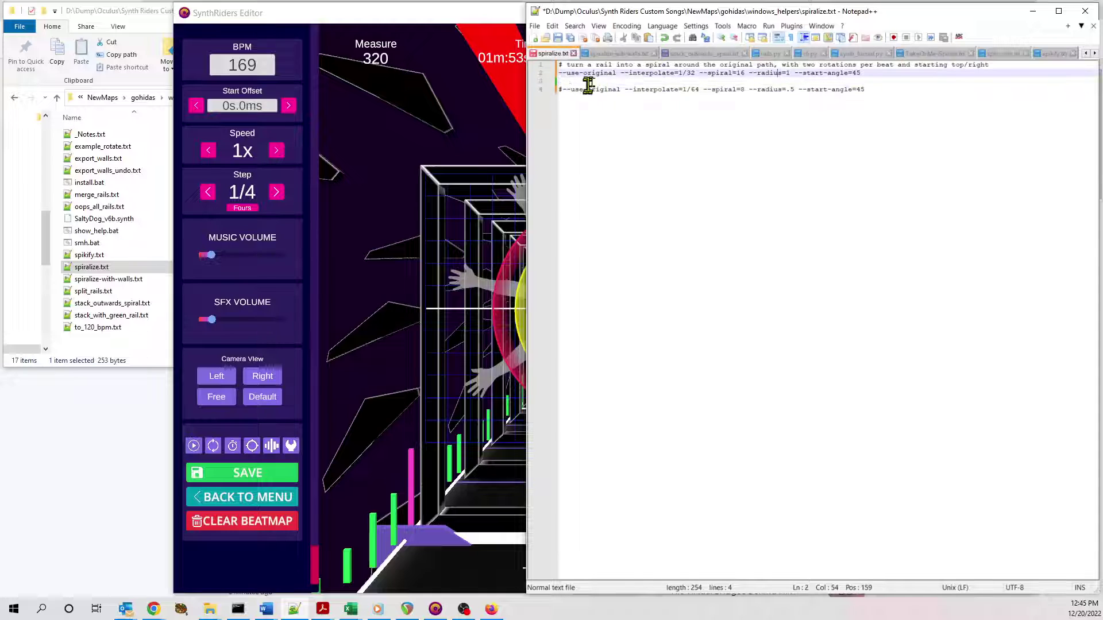
{"action": "left_click", "coordinate": [557, 40]}
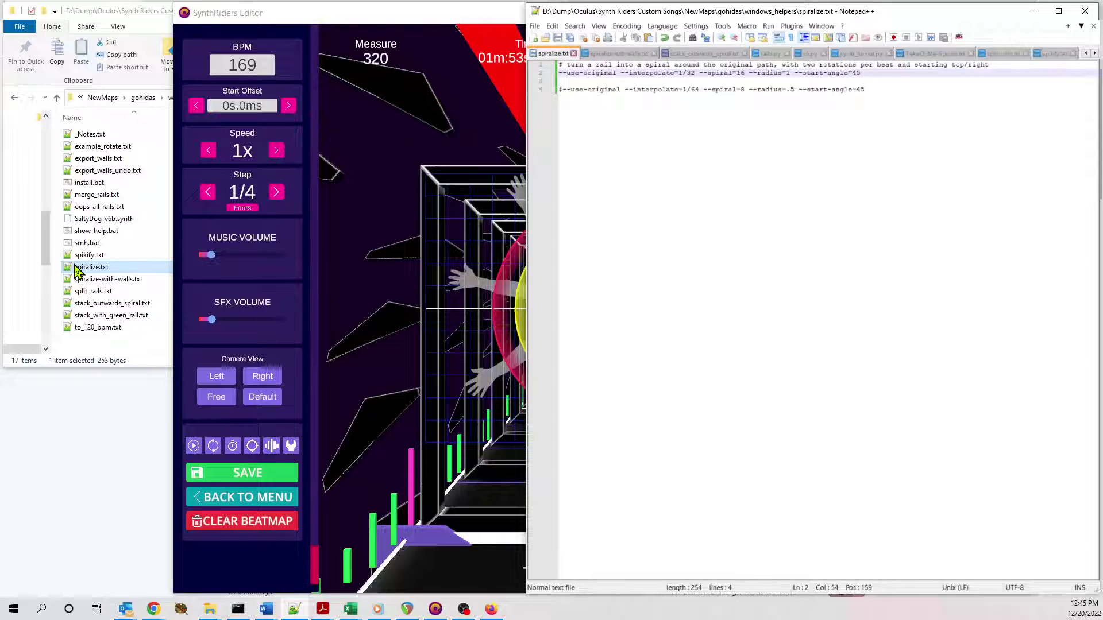
- Copy the left-hand rail at measure 320, process it with spiralize.txt through smh.bat and paste the spiral back
{"action": "left_click", "coordinate": [425, 118]}
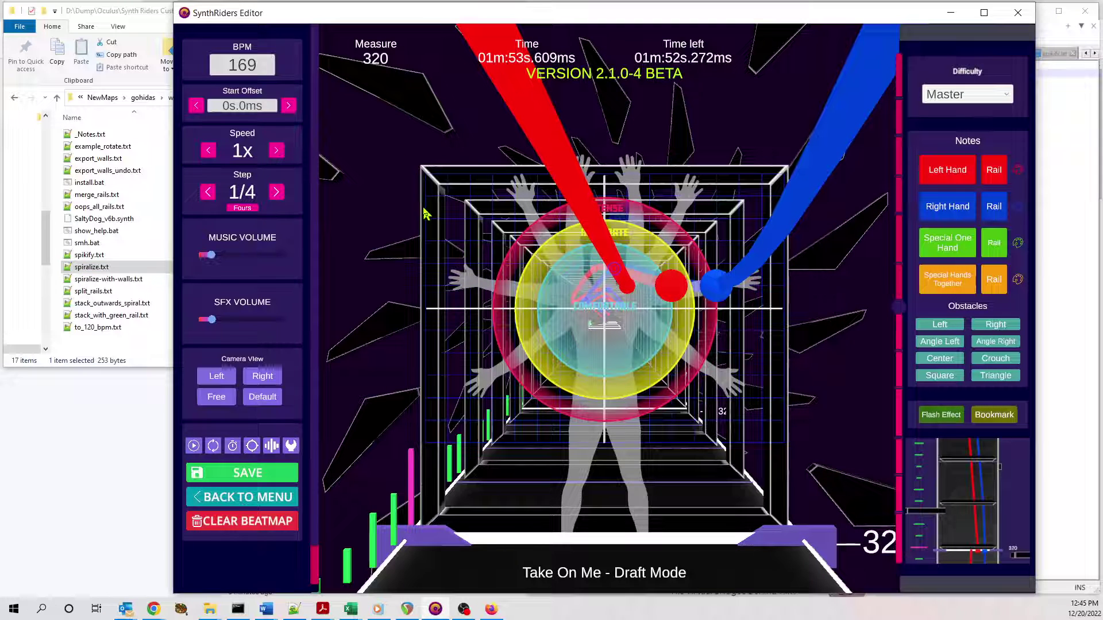
{"action": "key", "text": "ctrl+c"}
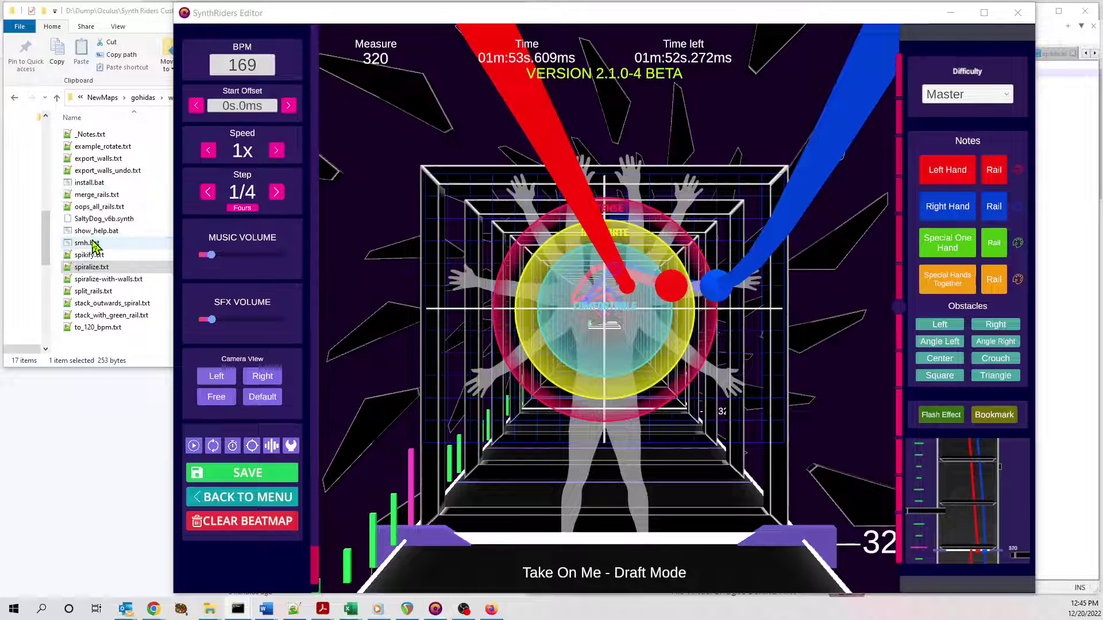
{"action": "left_click", "coordinate": [571, 198]}
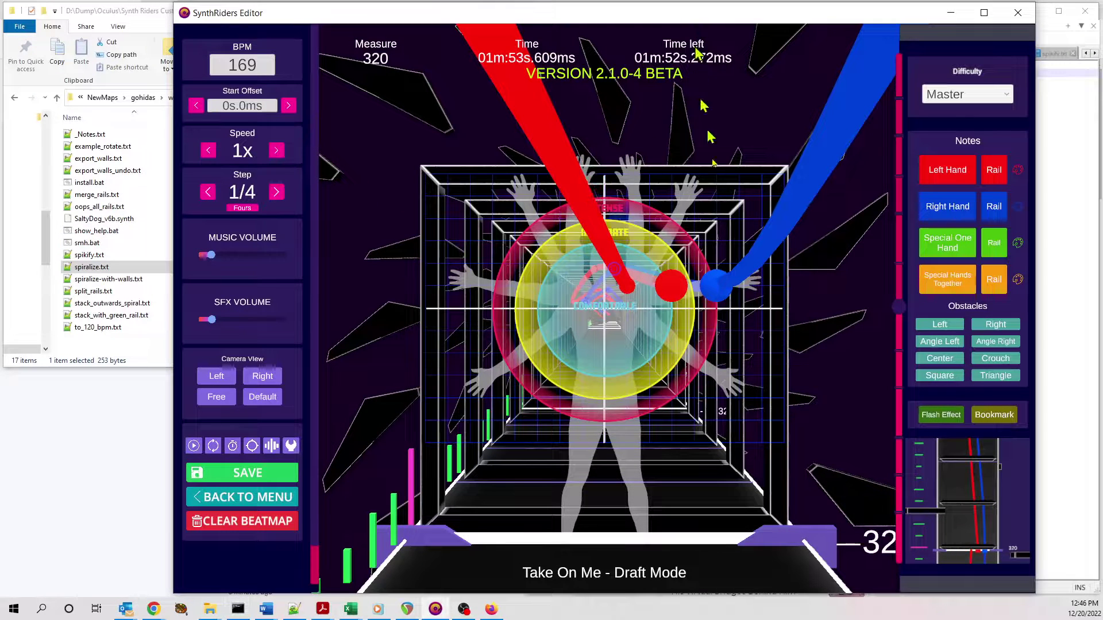
{"action": "key", "text": "ctrl+v"}
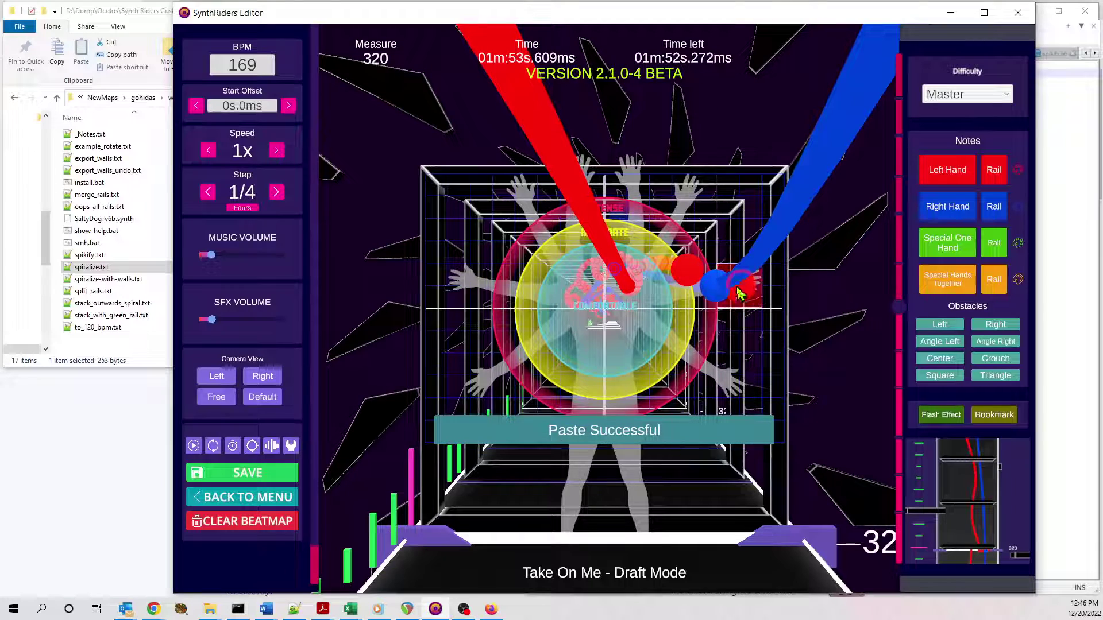
- Examine the shape of the pasted left-hand spiral rail up to measure 326
{"action": "scroll", "coordinate": [737, 293], "scroll_direction": "down", "scroll_amount": 8}
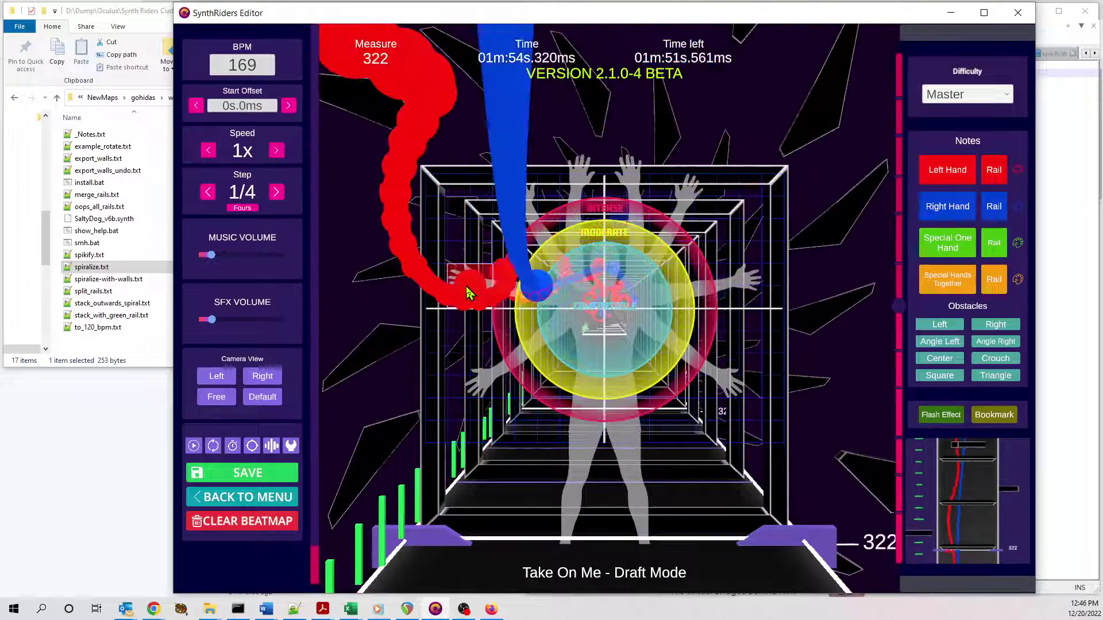
{"action": "scroll", "coordinate": [467, 286], "scroll_direction": "down", "scroll_amount": 16}
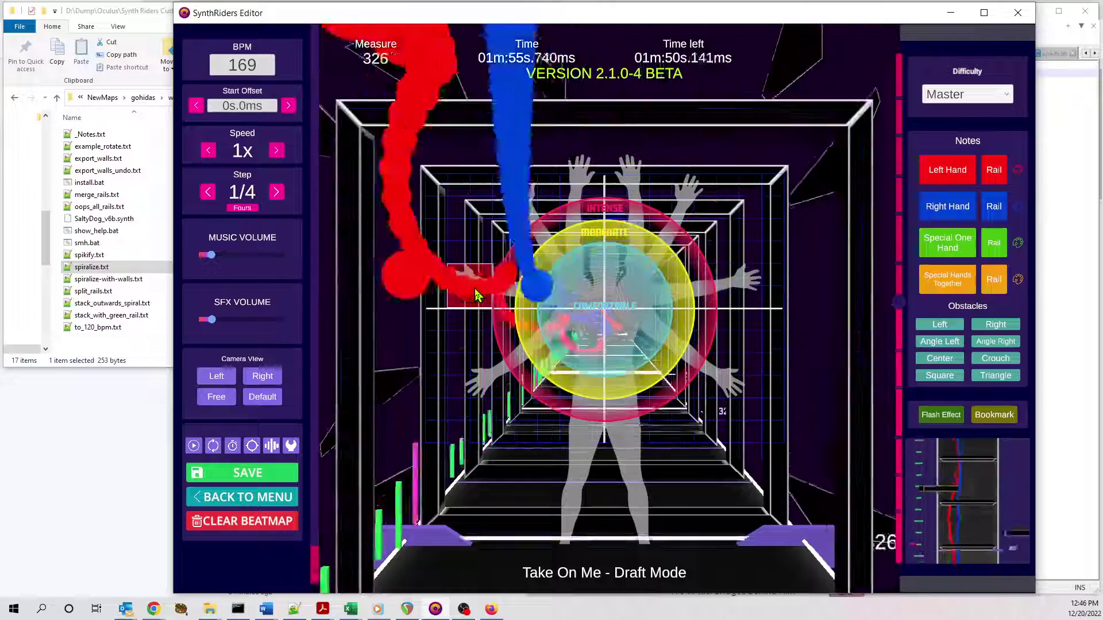
{"action": "scroll", "coordinate": [494, 310], "scroll_direction": "up", "scroll_amount": 20}
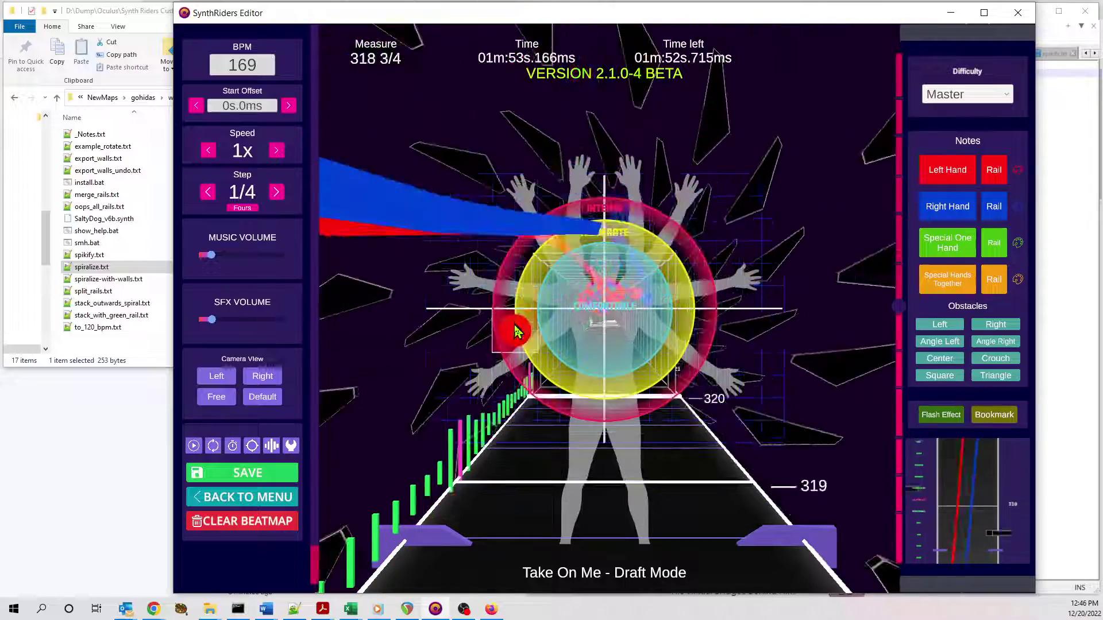
{"action": "scroll", "coordinate": [515, 331], "scroll_direction": "down", "scroll_amount": 12}
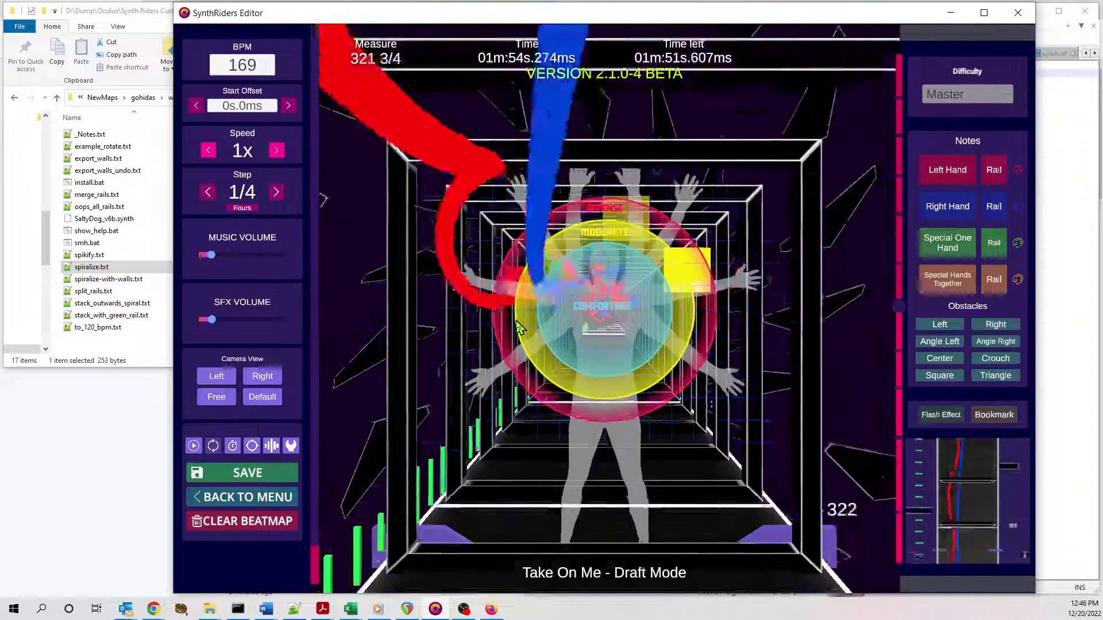
{"action": "scroll", "coordinate": [519, 326], "scroll_direction": "down", "scroll_amount": 11}
{"action": "scroll", "coordinate": [519, 327], "scroll_direction": "up", "scroll_amount": 19}
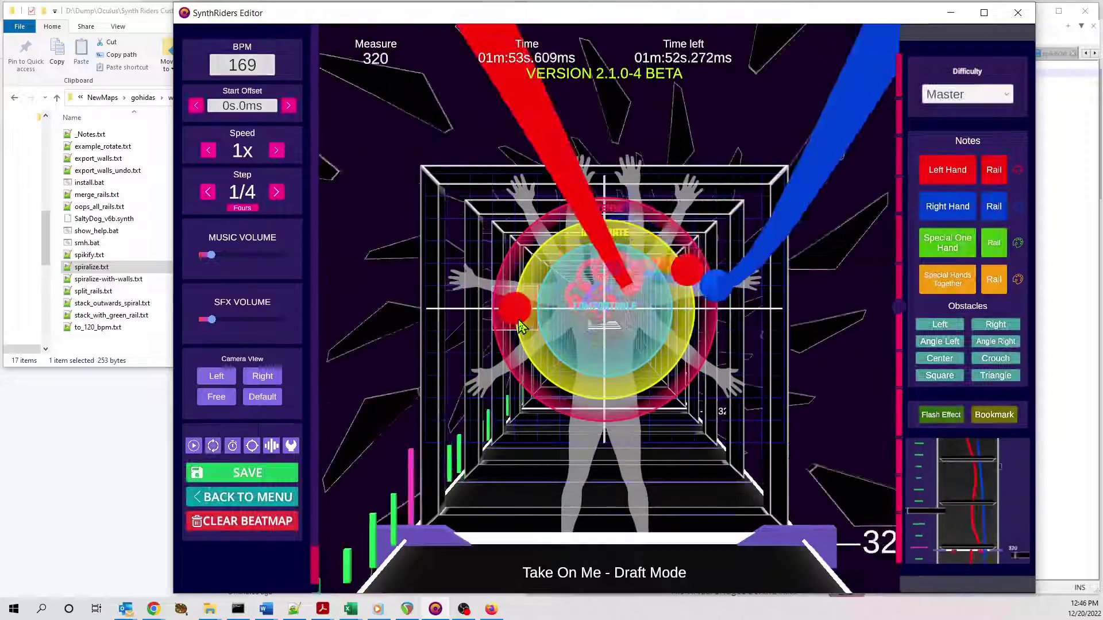
{"action": "scroll", "coordinate": [519, 326], "scroll_direction": "up", "scroll_amount": 6}
{"action": "scroll", "coordinate": [519, 326], "scroll_direction": "down", "scroll_amount": 8}
{"action": "scroll", "coordinate": [520, 326], "scroll_direction": "up", "scroll_amount": 1}
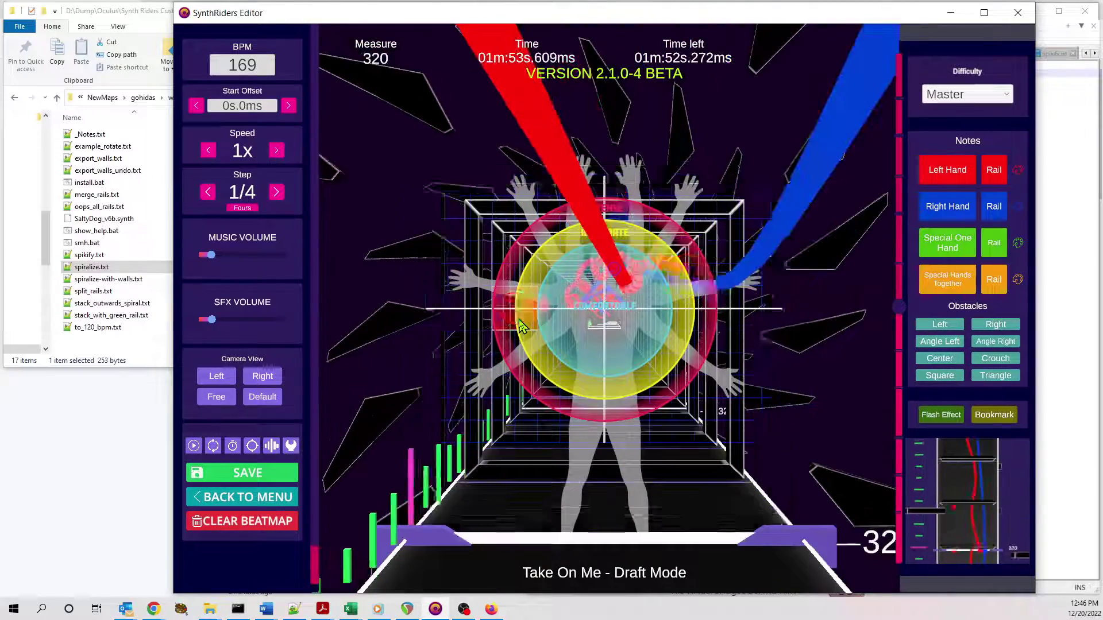
- In spiralize.txt, comment out the --interpolate=1/32 --spiral=16 line and uncomment the --interpolate=1/64 --spiral=8 --radius=.5 line
{"action": "left_click_drag", "start_coordinate": [519, 326], "coordinate": [741, 242]}
{"action": "left_click", "coordinate": [1074, 95]}
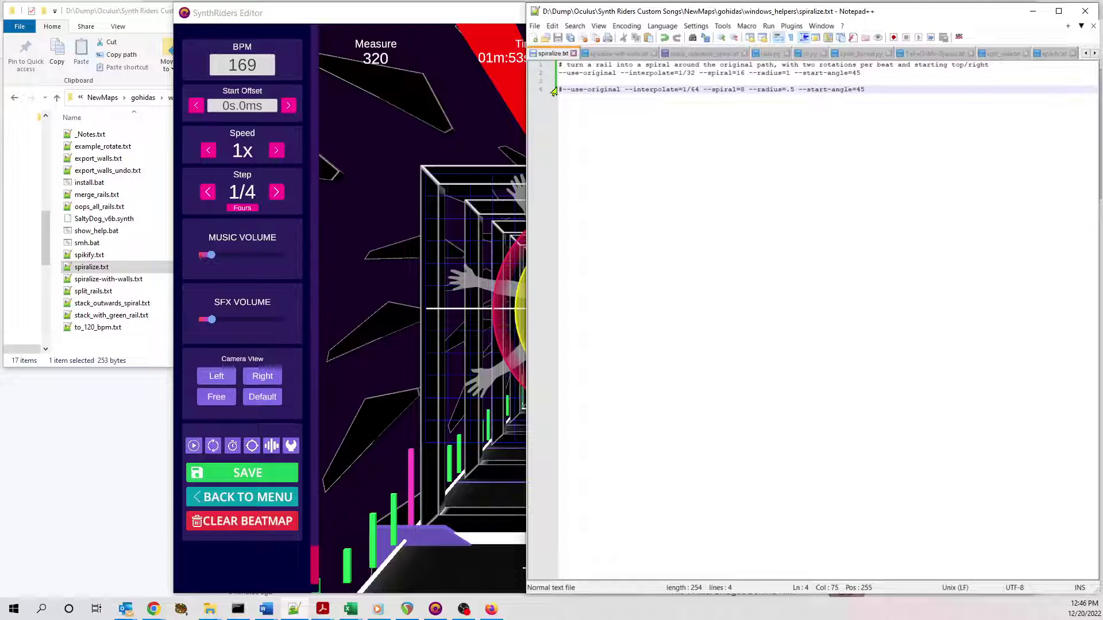
{"action": "left_click", "coordinate": [572, 73]}
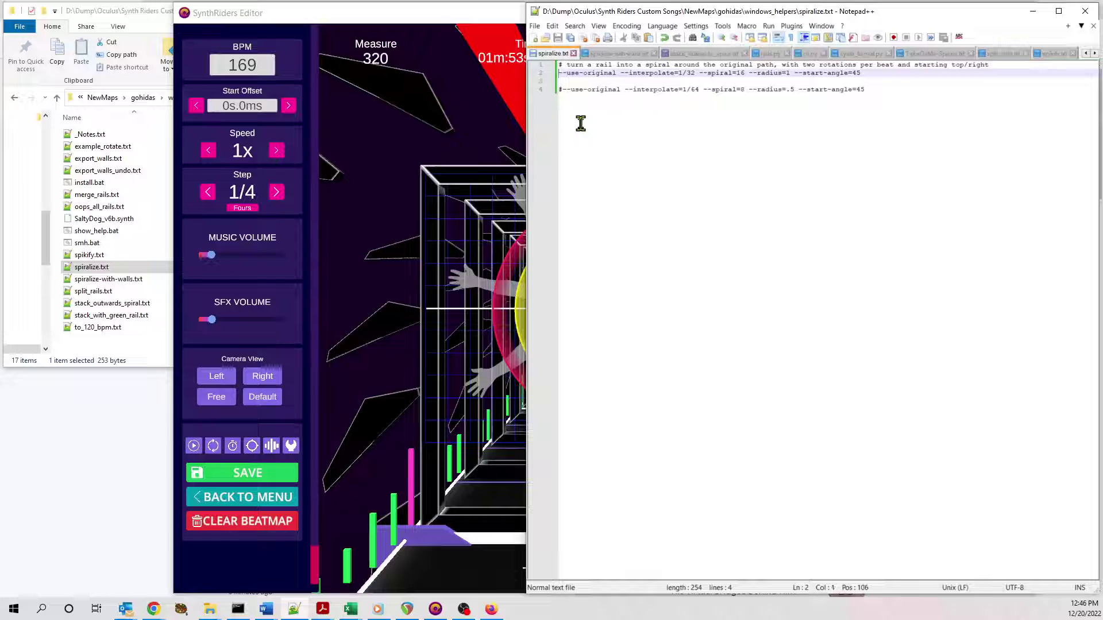
{"action": "key", "text": "Down"}
{"action": "key", "text": "Down"}
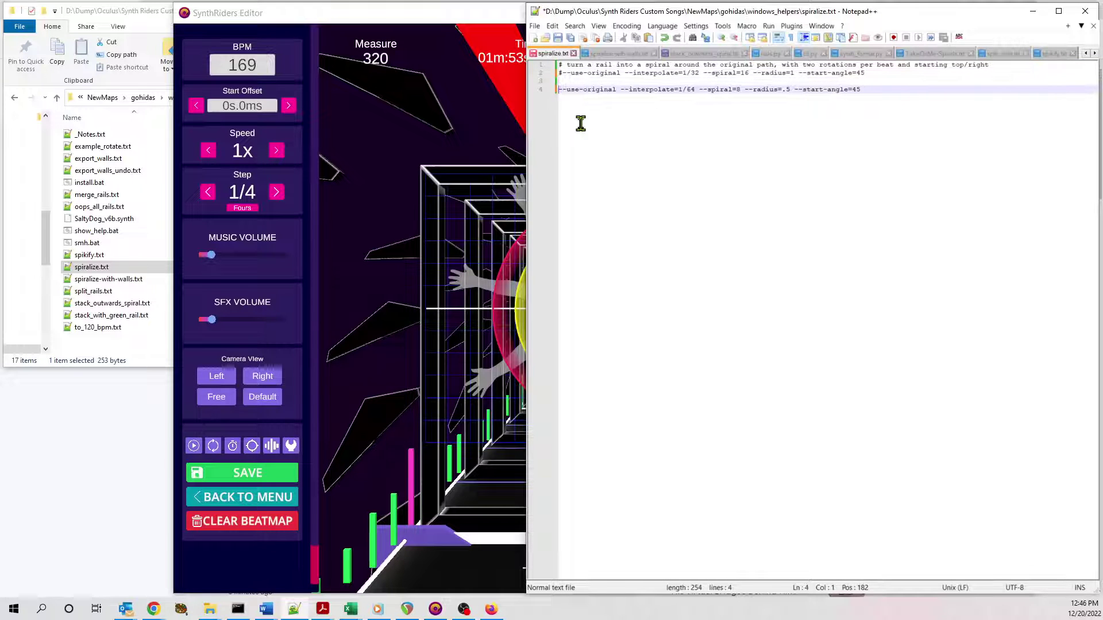
- Replace the spiral at measure 320 by rerunning spiralize.txt through smh.bat and pasting the regenerated left-hand rail
{"action": "left_click", "coordinate": [472, 93]}
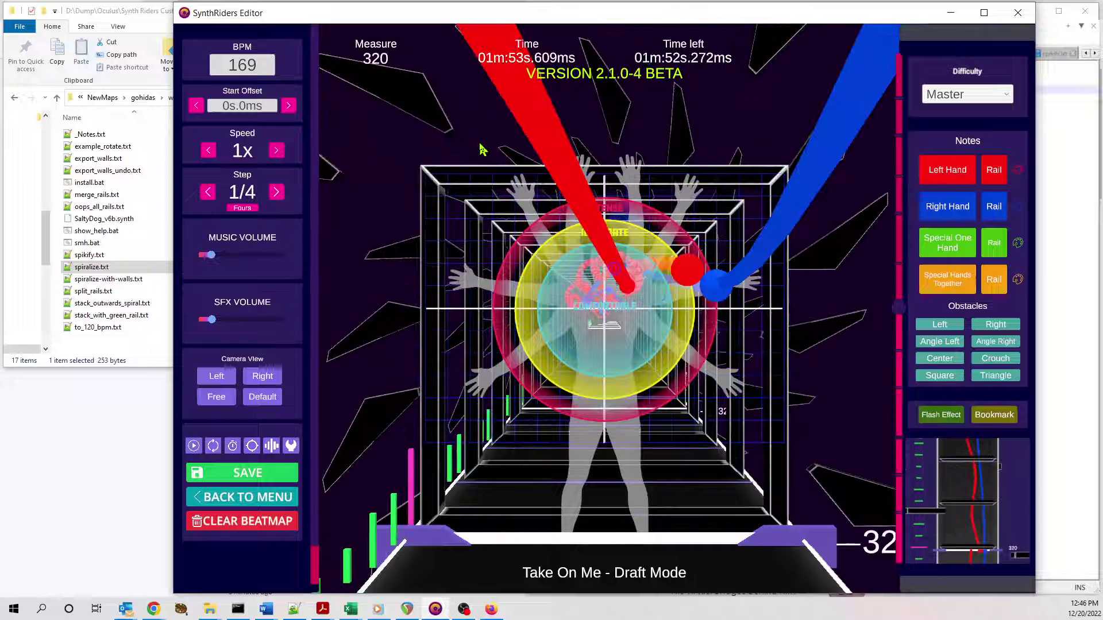
{"action": "left_click", "coordinate": [162, 20]}
{"action": "left_click_drag", "start_coordinate": [92, 268], "coordinate": [86, 246]}
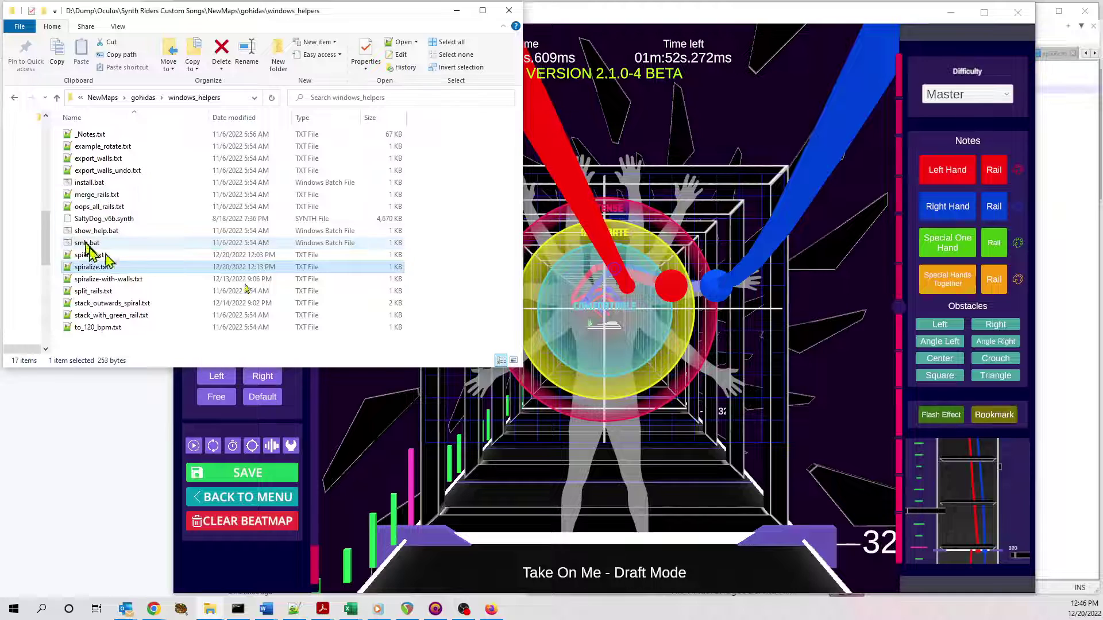
{"action": "left_click", "coordinate": [868, 279]}
{"action": "key", "text": "ctrl+v"}
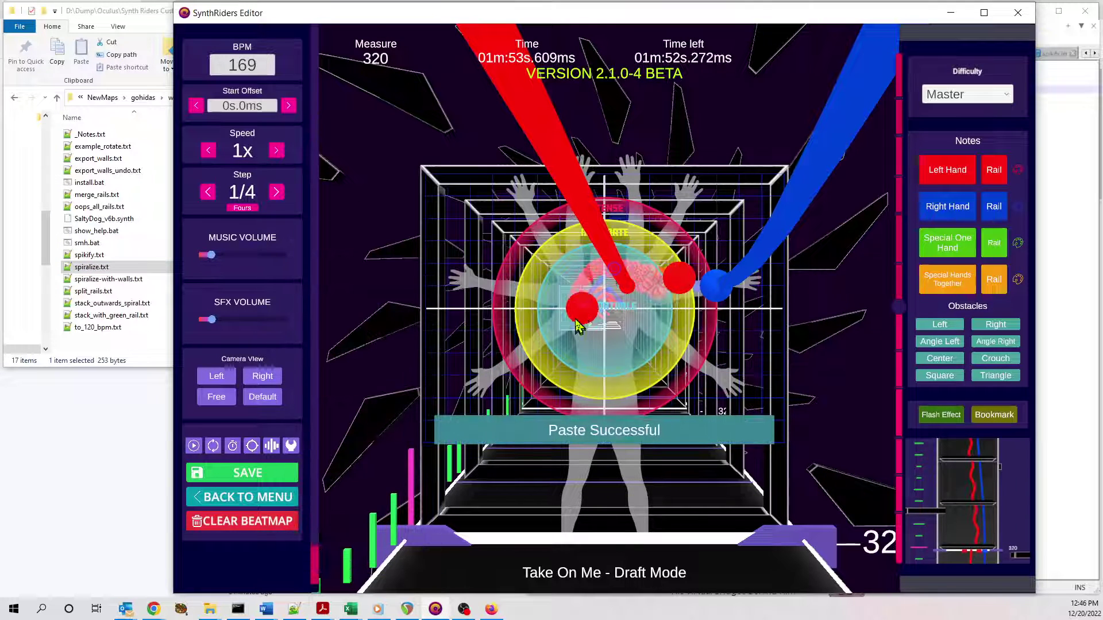
- Play through the regenerated left-hand spiral from measure 320 and scan its shape up to about measure 325
{"action": "key", "text": "space"}
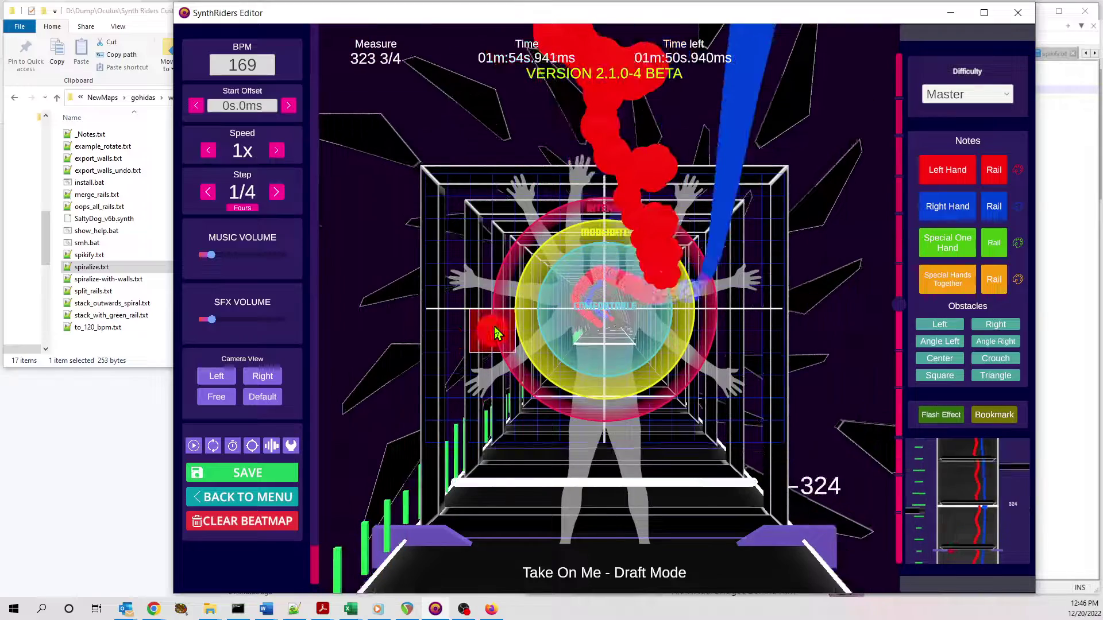
{"action": "scroll", "coordinate": [497, 334], "scroll_direction": "up", "scroll_amount": 9}
{"action": "scroll", "coordinate": [496, 336], "scroll_direction": "down", "scroll_amount": 8}
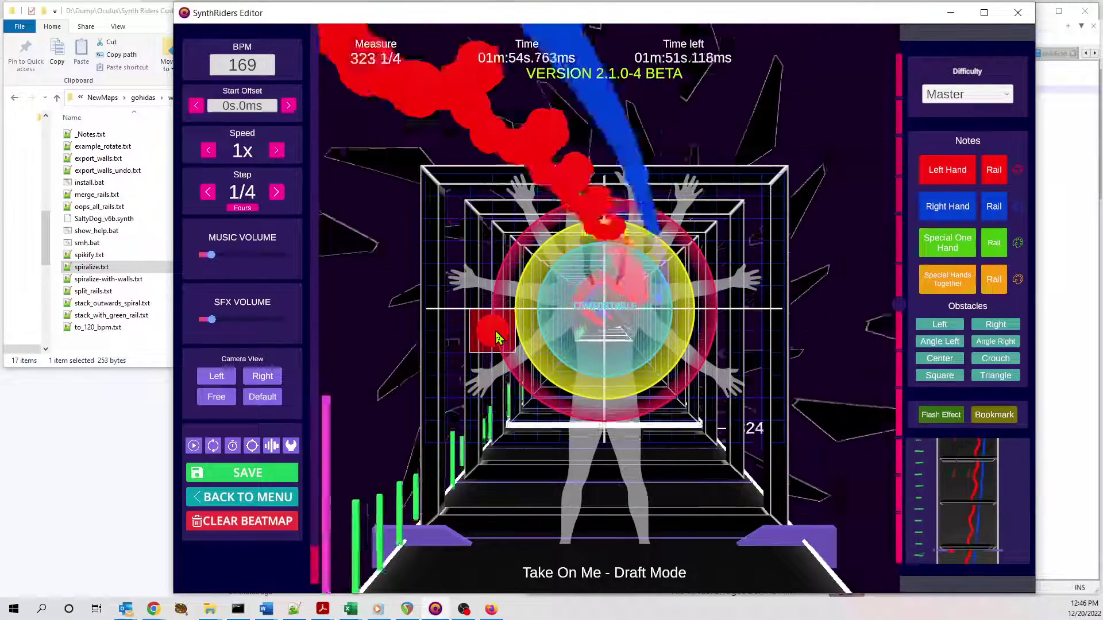
{"action": "scroll", "coordinate": [496, 336], "scroll_direction": "down", "scroll_amount": 14}
{"action": "scroll", "coordinate": [497, 337], "scroll_direction": "up", "scroll_amount": 6}
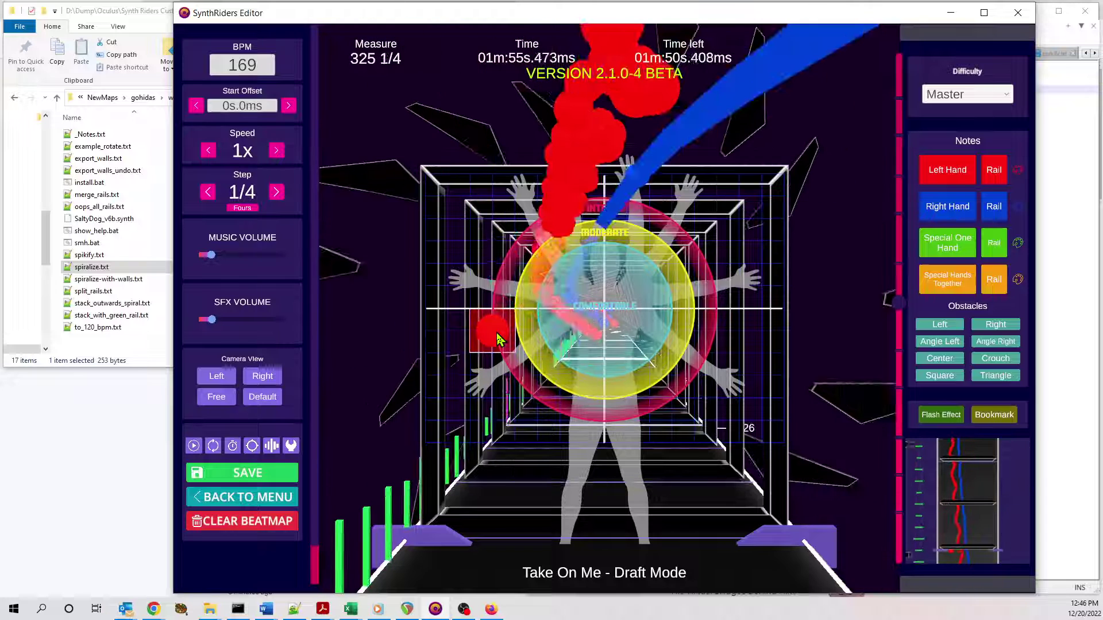
- Inspect the spiral from the Right camera view between measures 320 and 325, ending back in the Default camera view
{"action": "left_click", "coordinate": [212, 397]}
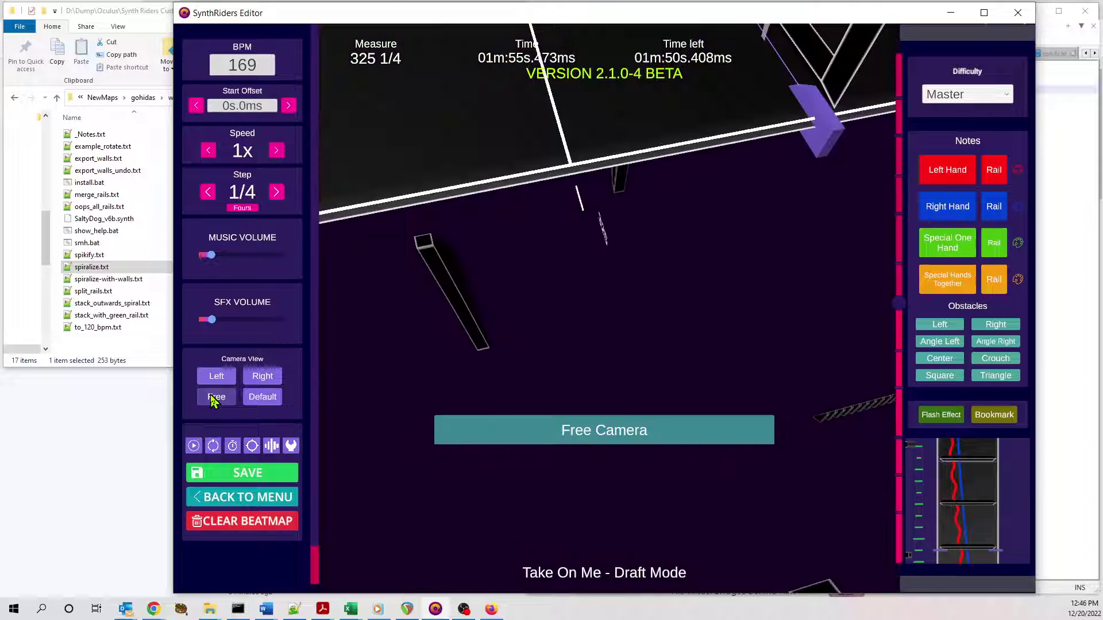
{"action": "left_click", "coordinate": [262, 379]}
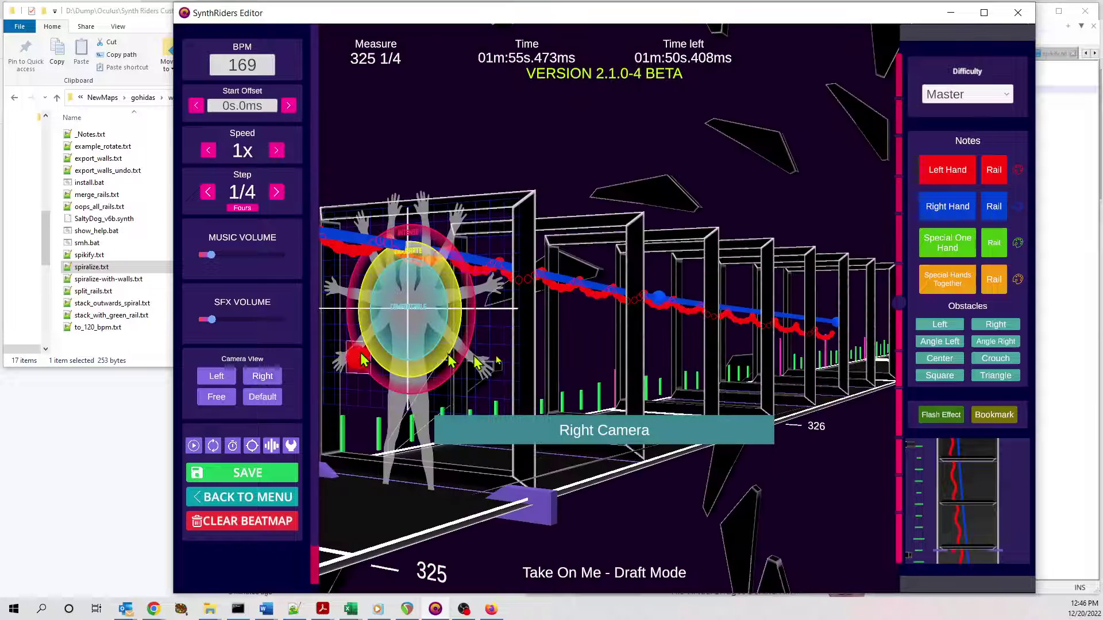
{"action": "scroll", "coordinate": [551, 367], "scroll_direction": "up", "scroll_amount": 11}
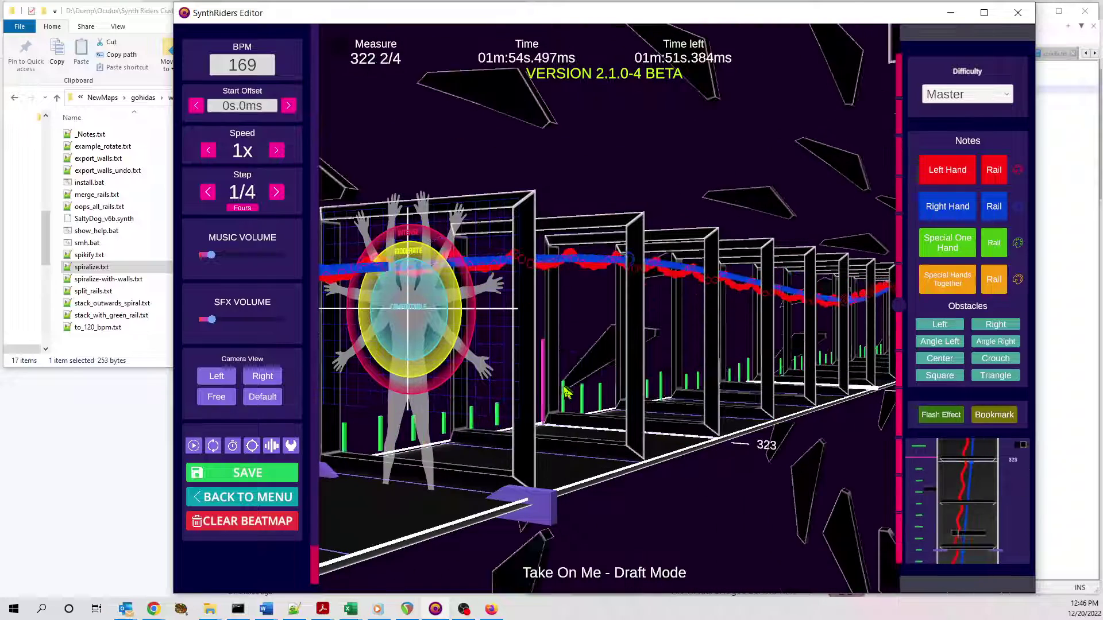
{"action": "scroll", "coordinate": [566, 396], "scroll_direction": "up", "scroll_amount": 8}
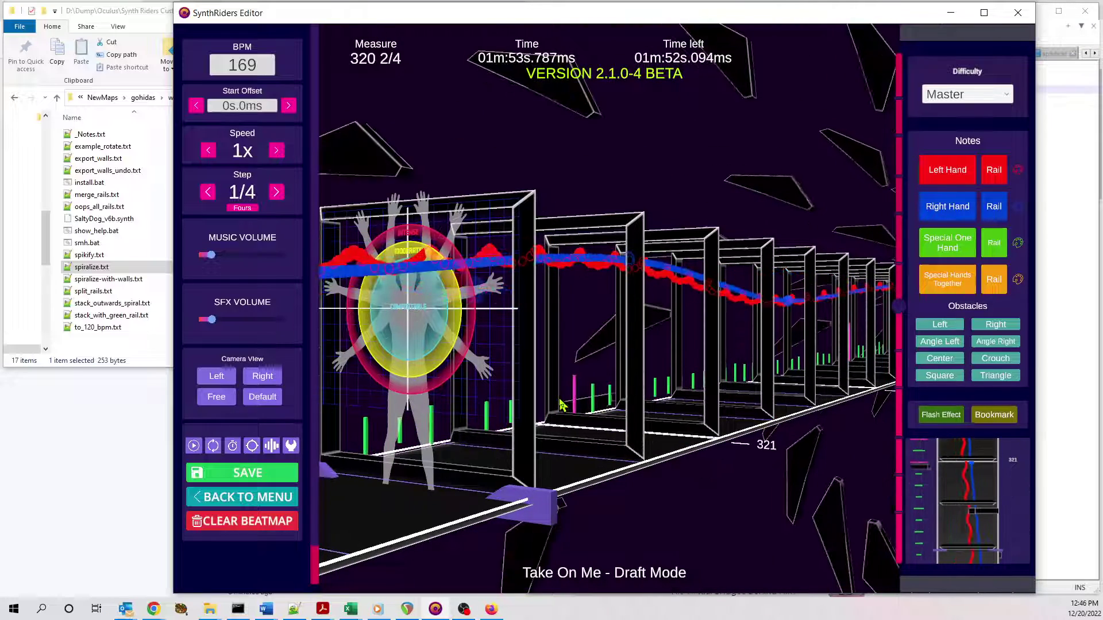
{"action": "scroll", "coordinate": [562, 405], "scroll_direction": "down", "scroll_amount": 18}
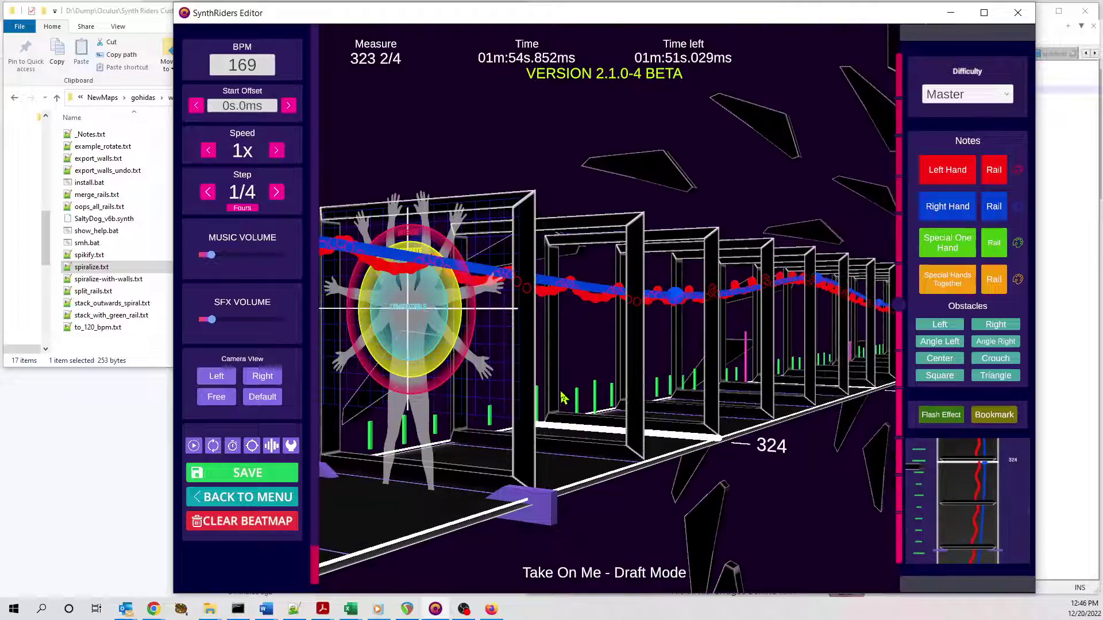
{"action": "scroll", "coordinate": [562, 396], "scroll_direction": "down", "scroll_amount": 3}
{"action": "scroll", "coordinate": [563, 397], "scroll_direction": "up", "scroll_amount": 20}
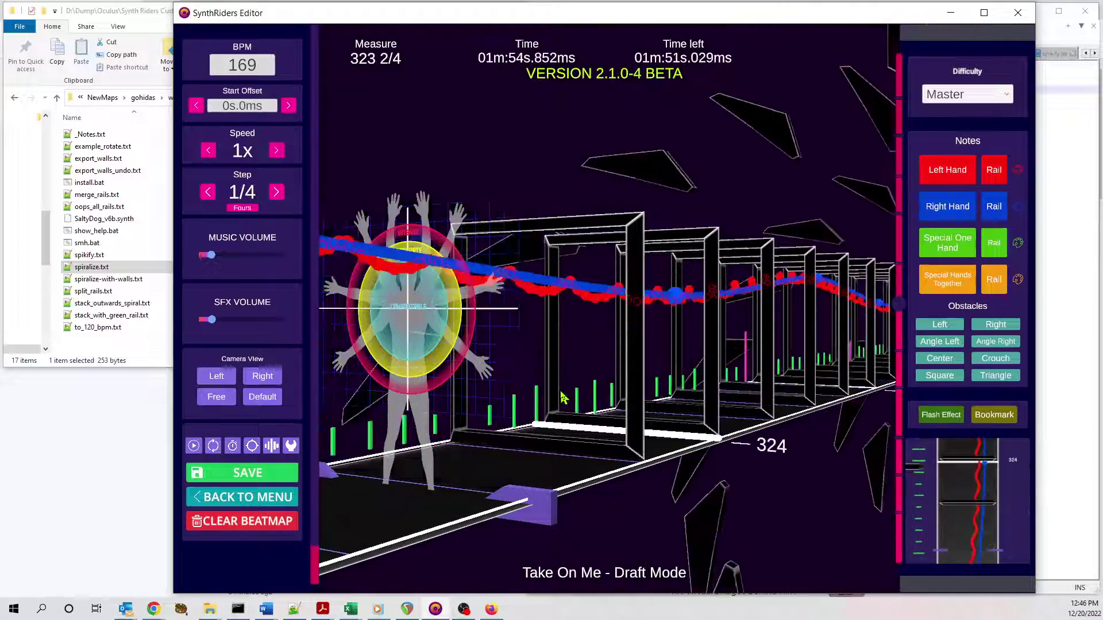
{"action": "scroll", "coordinate": [566, 399], "scroll_direction": "up", "scroll_amount": 12}
{"action": "scroll", "coordinate": [565, 401], "scroll_direction": "down", "scroll_amount": 9}
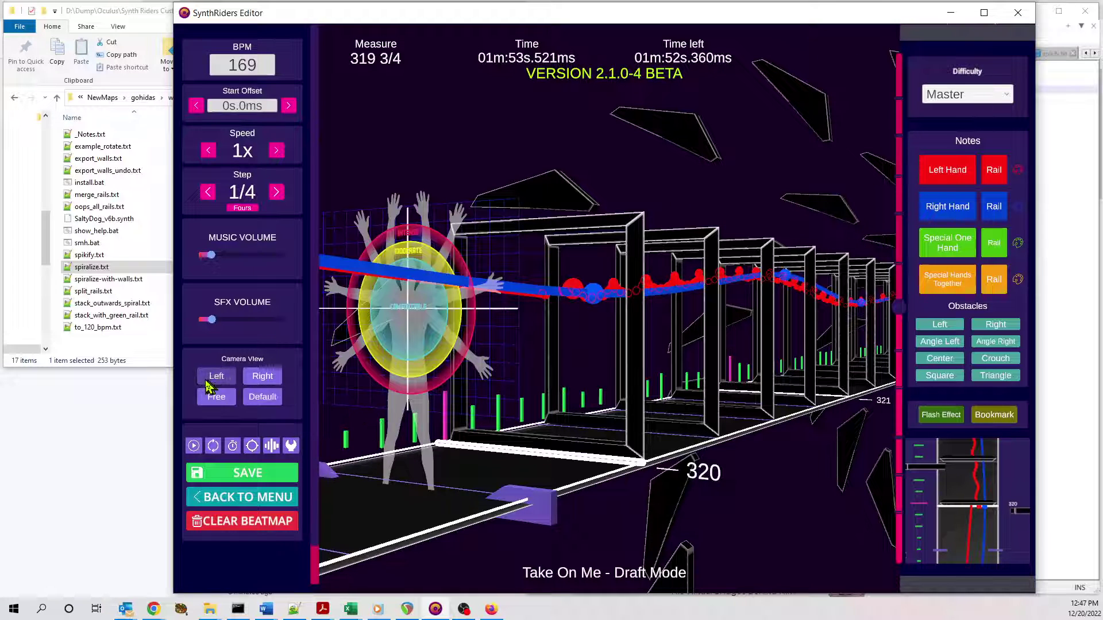
{"action": "left_click", "coordinate": [262, 397]}
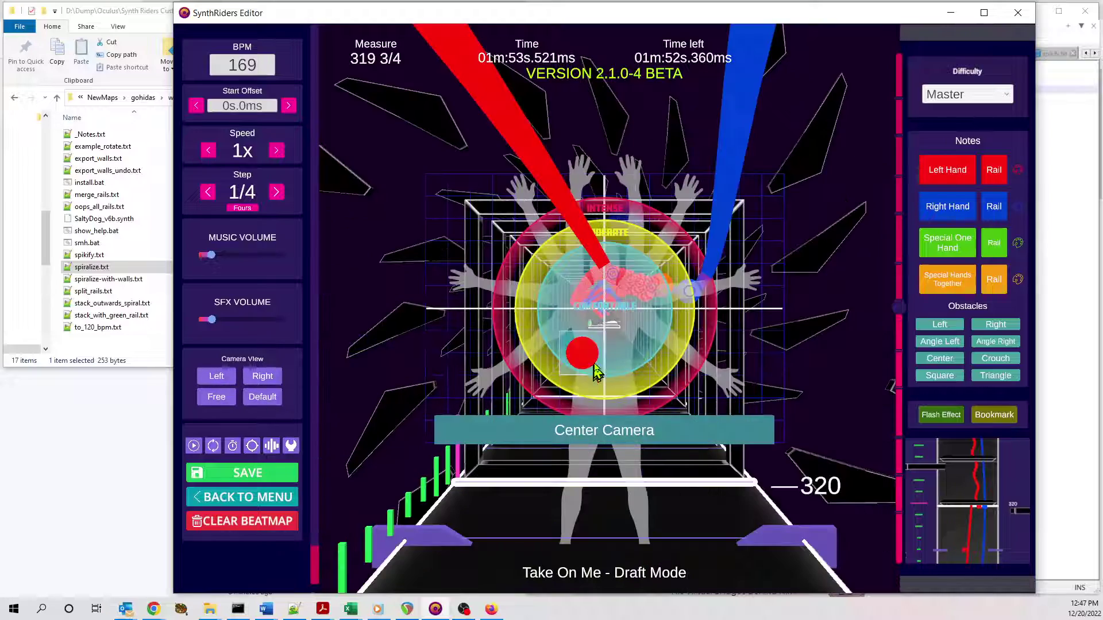
- Copy the left-hand notes and rails from measure 312 to 327
{"action": "scroll", "coordinate": [632, 373], "scroll_direction": "down", "scroll_amount": 3}
{"action": "scroll", "coordinate": [692, 394], "scroll_direction": "up", "scroll_amount": 20}
{"action": "scroll", "coordinate": [692, 394], "scroll_direction": "up", "scroll_amount": 6}
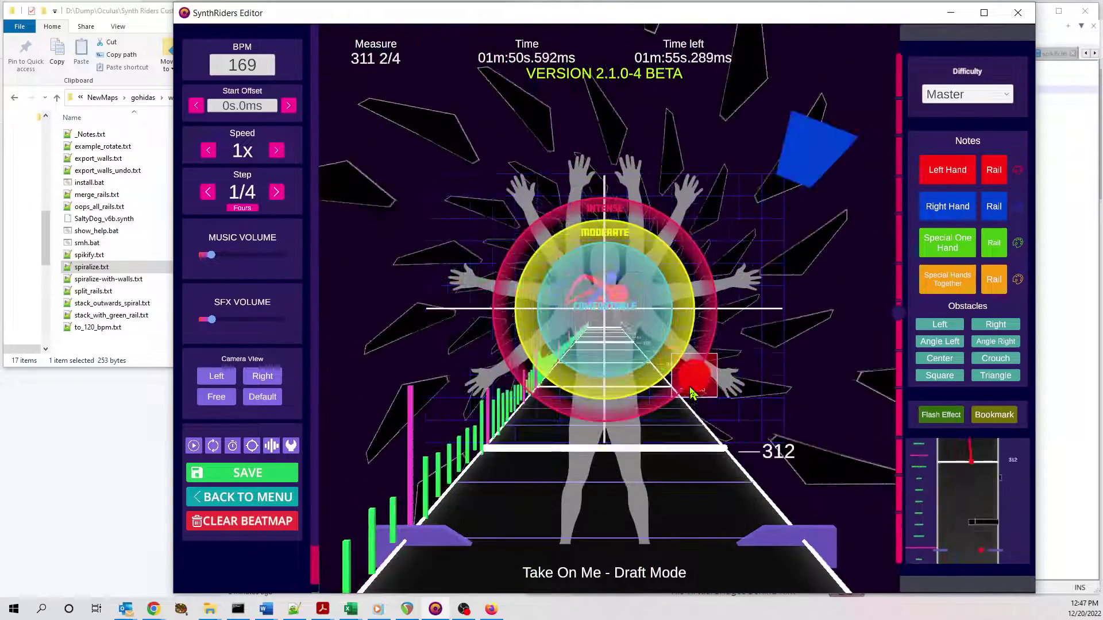
{"action": "scroll", "coordinate": [693, 394], "scroll_direction": "down", "scroll_amount": 3}
{"action": "key", "text": "Tab"}
{"action": "scroll", "coordinate": [692, 393], "scroll_direction": "down", "scroll_amount": 20}
{"action": "scroll", "coordinate": [694, 385], "scroll_direction": "down", "scroll_amount": 14}
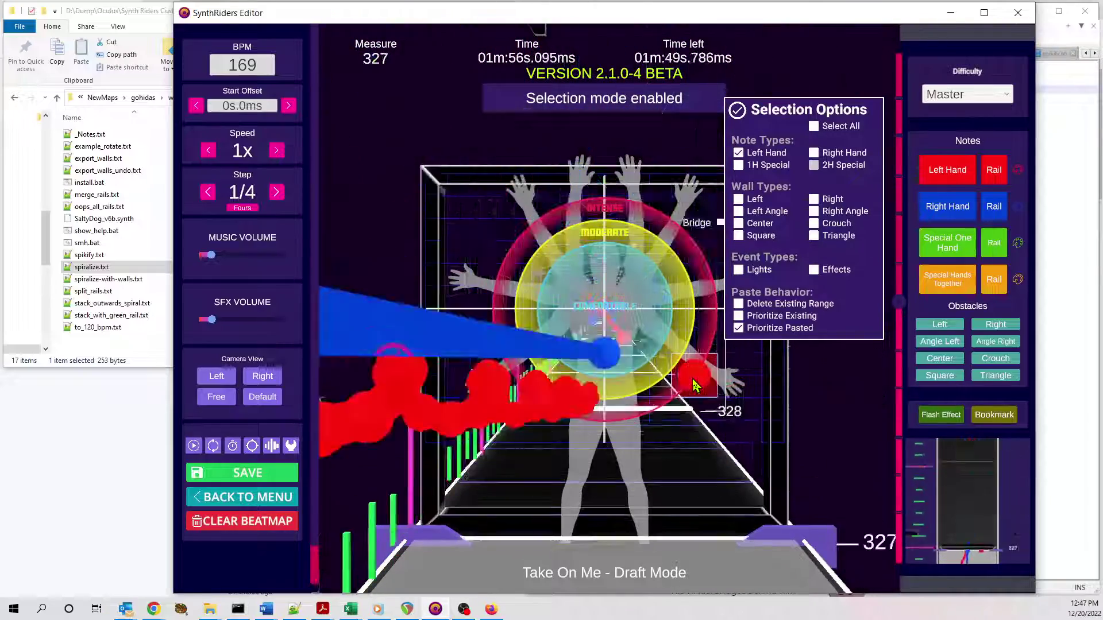
{"action": "scroll", "coordinate": [693, 386], "scroll_direction": "up", "scroll_amount": 1}
{"action": "key", "text": "ctrl+c"}
{"action": "scroll", "coordinate": [693, 385], "scroll_direction": "up", "scroll_amount": 20}
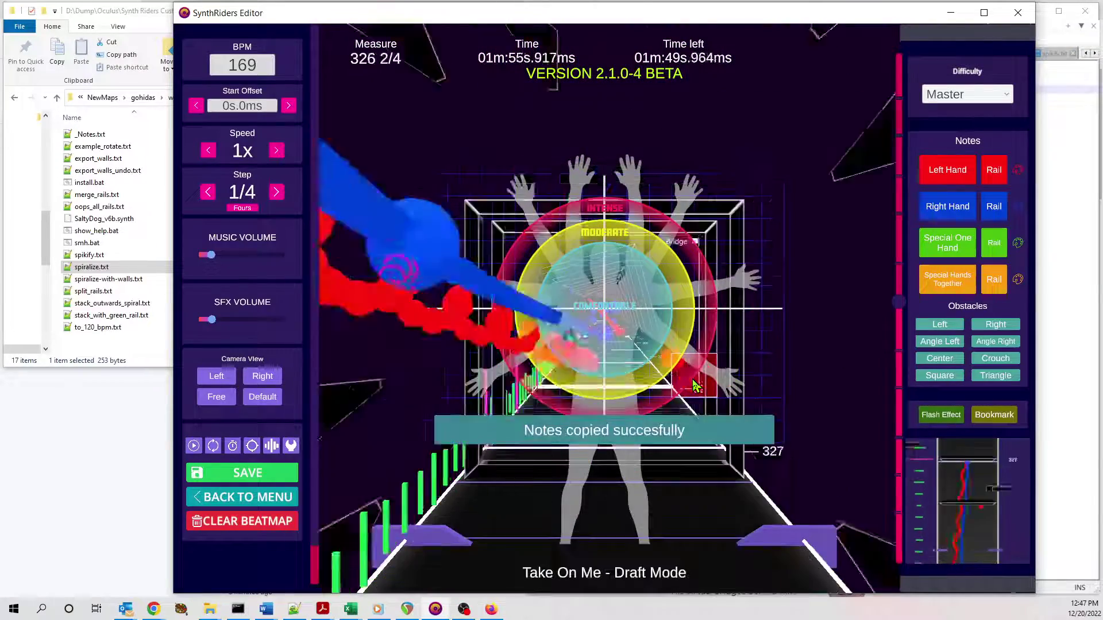
{"action": "scroll", "coordinate": [695, 391], "scroll_direction": "up", "scroll_amount": 4}
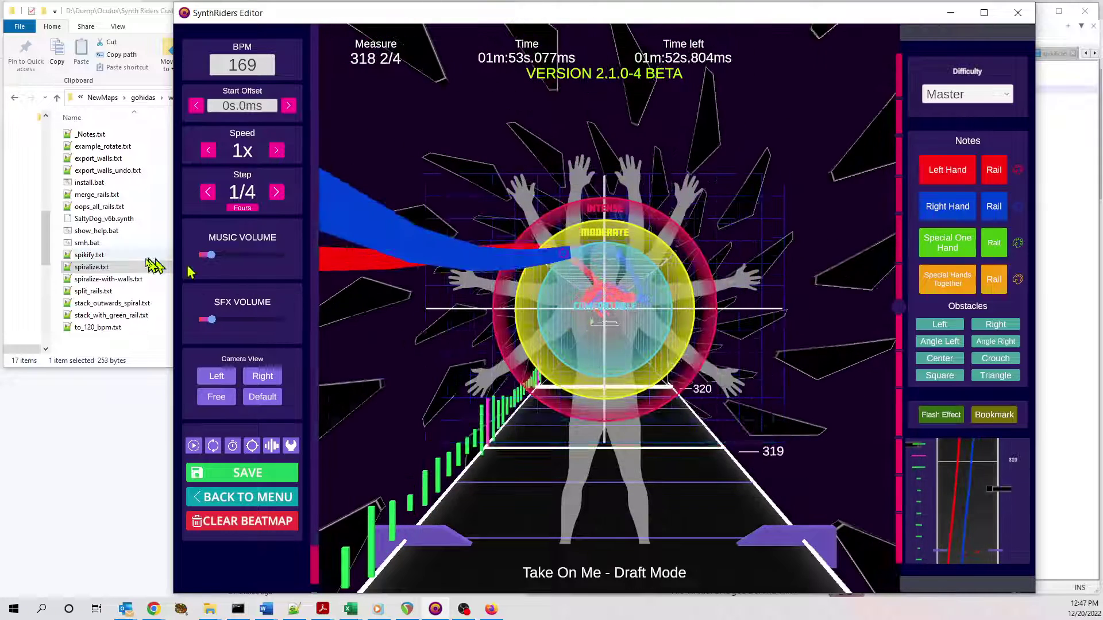
- Open merge_rails.txt in Notepad++ and review its --merge-rails option
{"action": "left_click", "coordinate": [95, 280]}
{"action": "left_click", "coordinate": [101, 195]}
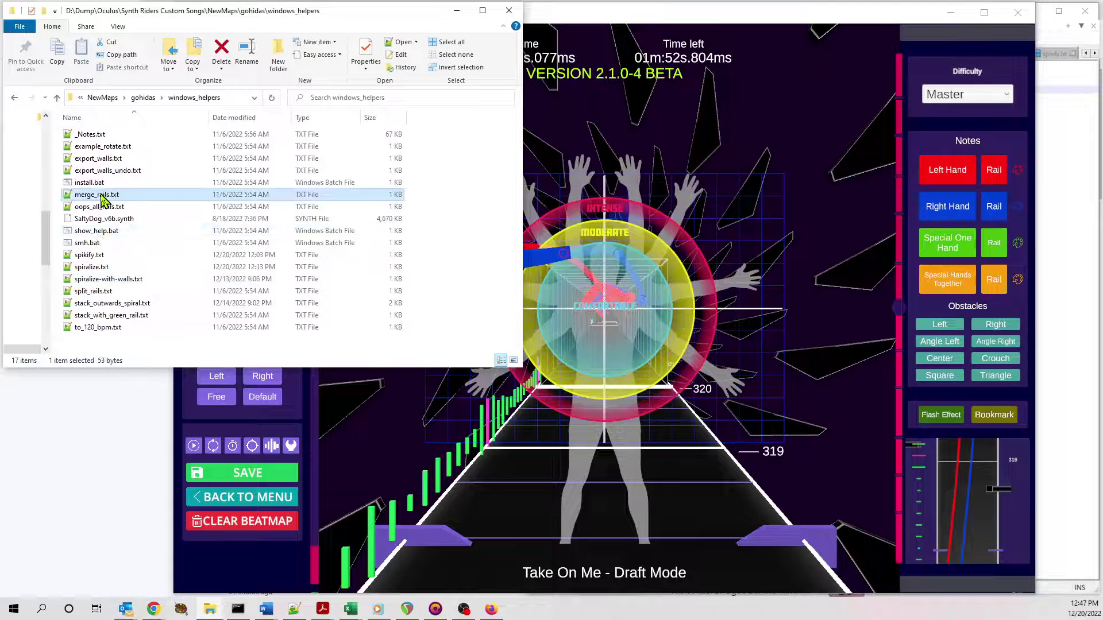
{"action": "double_click", "coordinate": [101, 198]}
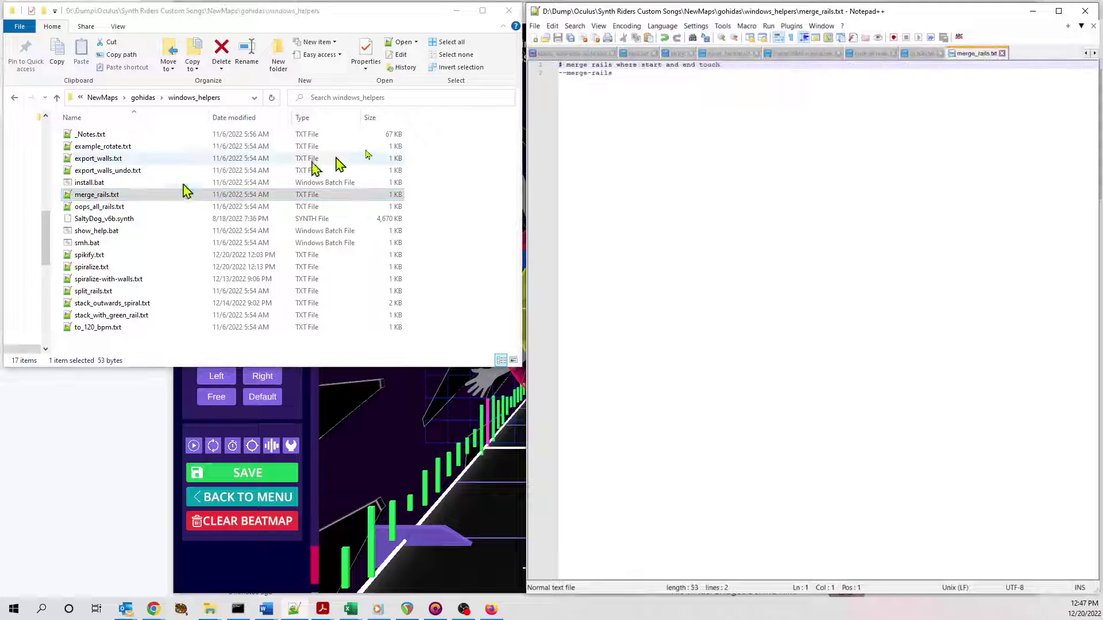
{"action": "left_click", "coordinate": [591, 78]}
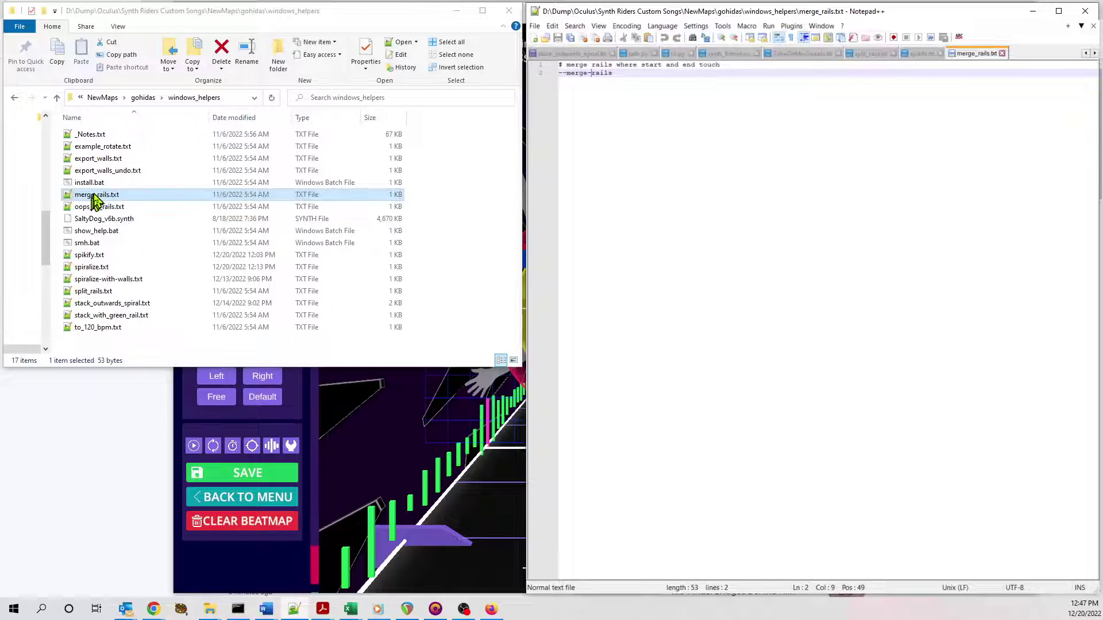
- Try to merge the copied left-hand rails with merge_rails.txt through smh.bat, paste them at measure 312 and check the junction at measure 320
{"action": "left_click_drag", "start_coordinate": [99, 196], "coordinate": [127, 248]}
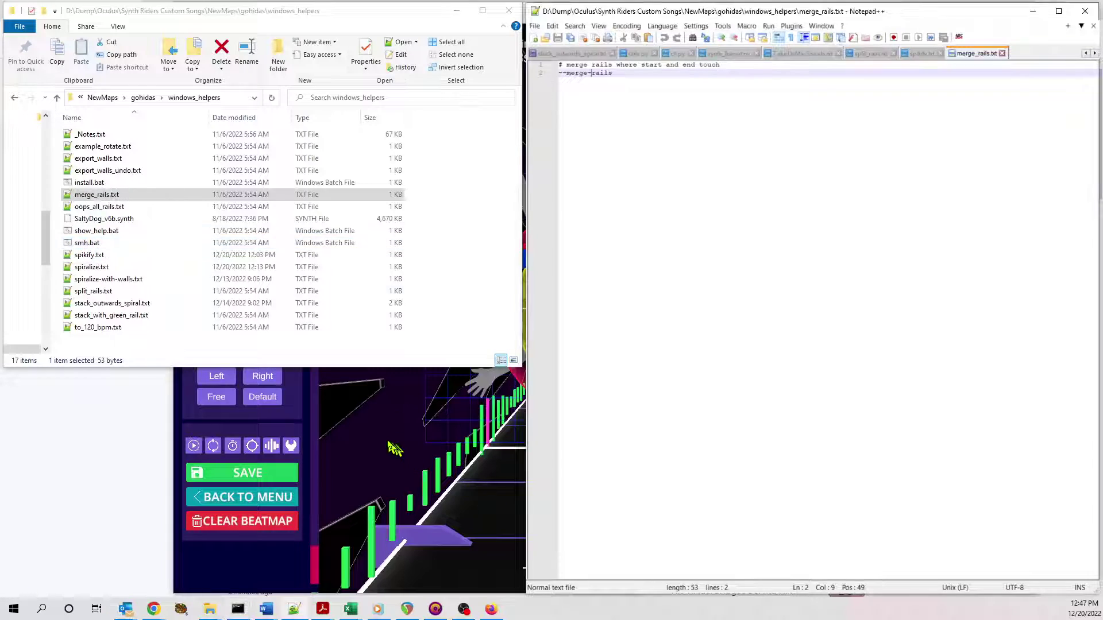
{"action": "left_click", "coordinate": [437, 458]}
{"action": "scroll", "coordinate": [784, 472], "scroll_direction": "up", "scroll_amount": 6}
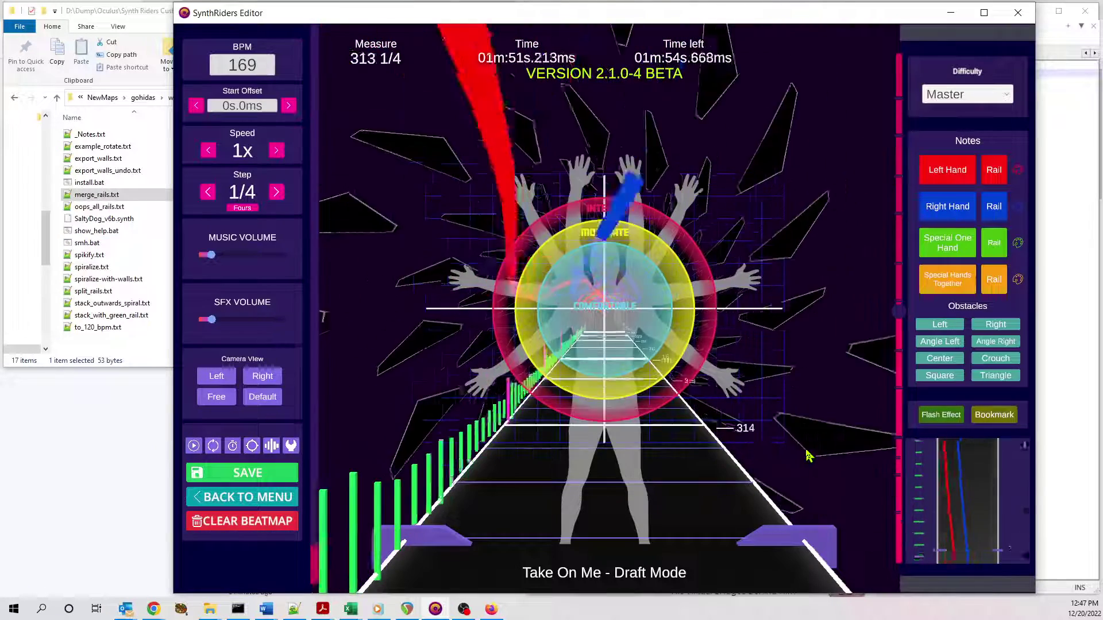
{"action": "scroll", "coordinate": [808, 455], "scroll_direction": "up", "scroll_amount": 2}
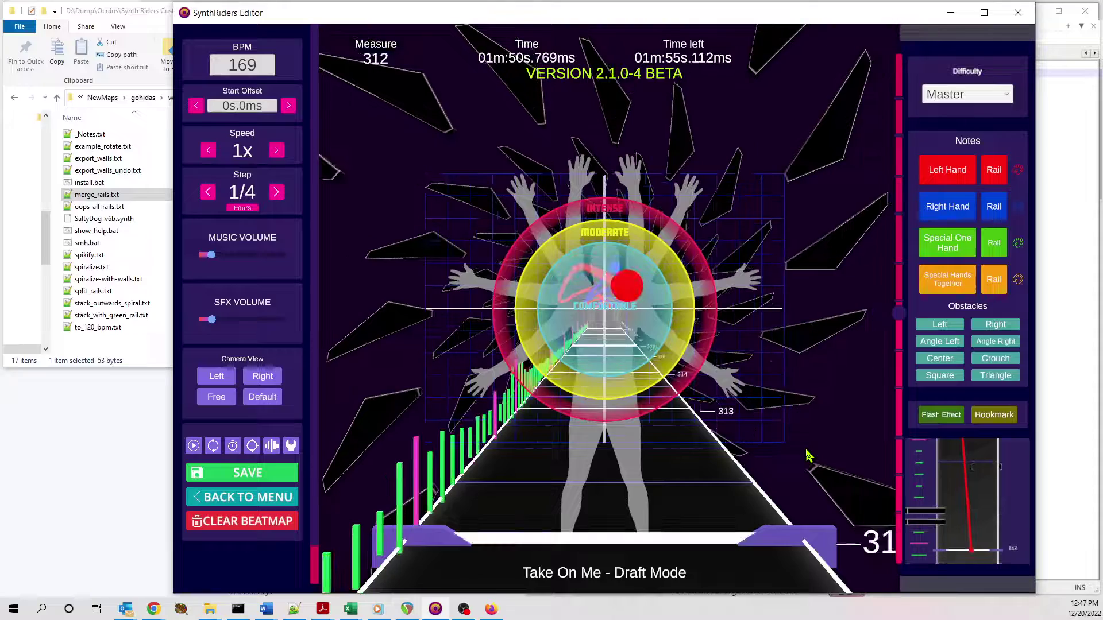
{"action": "key", "text": "ctrl+v"}
{"action": "scroll", "coordinate": [809, 451], "scroll_direction": "down", "scroll_amount": 20}
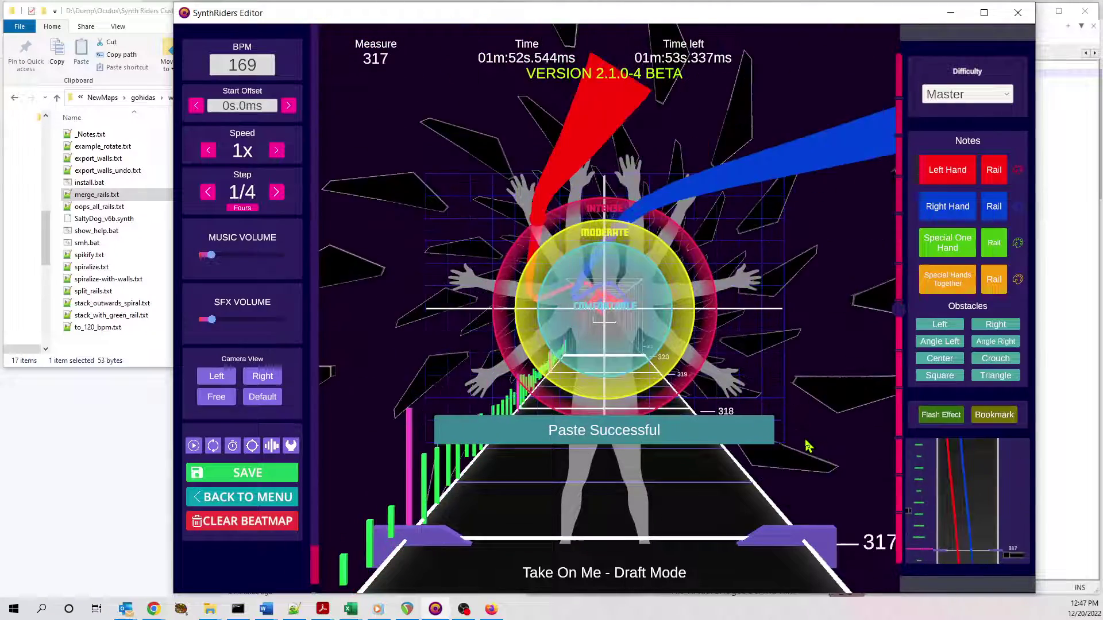
{"action": "scroll", "coordinate": [808, 446], "scroll_direction": "down", "scroll_amount": 13}
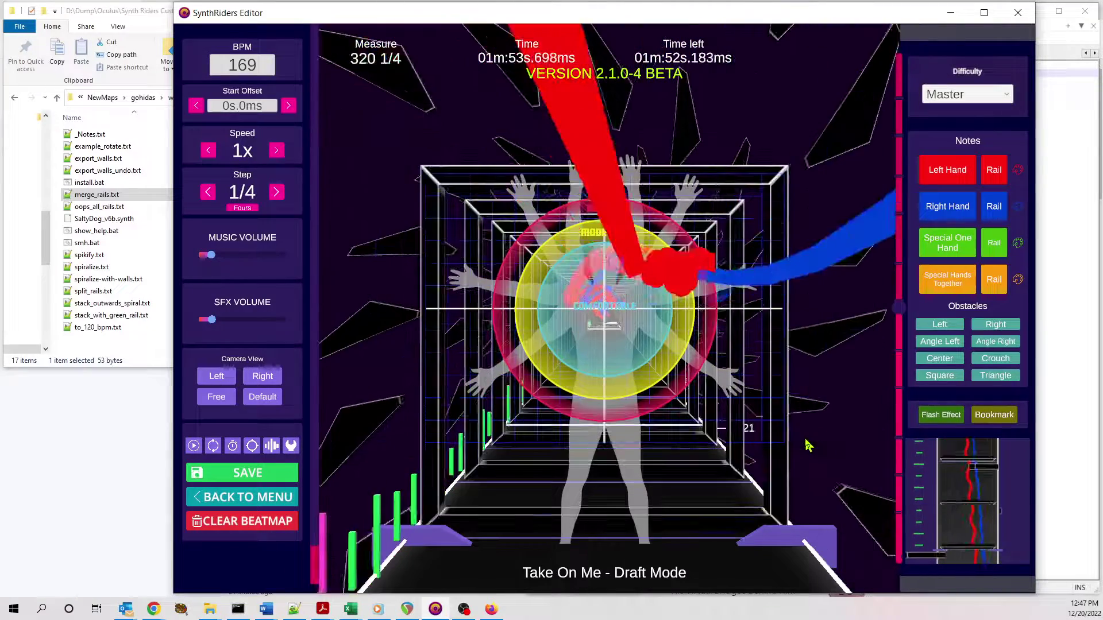
{"action": "scroll", "coordinate": [808, 446], "scroll_direction": "up", "scroll_amount": 20}
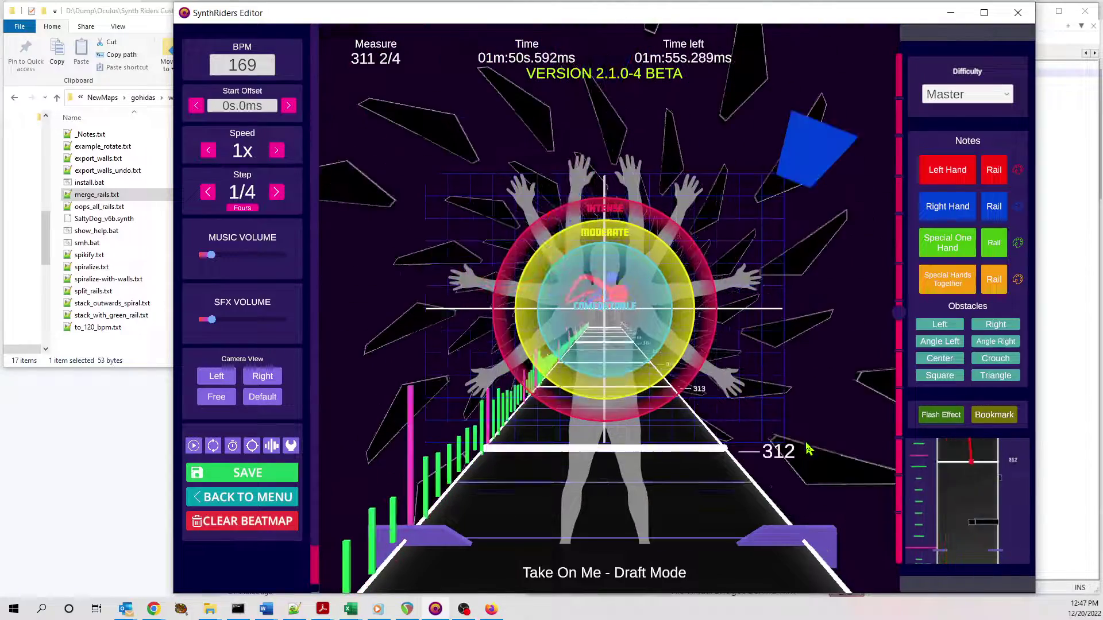
- Shift the left-hand rail starting at measure 312 one grid square to the right so its end touches the spiral's start at measure 320
{"action": "scroll", "coordinate": [808, 448], "scroll_direction": "down", "scroll_amount": 3}
{"action": "left_click", "coordinate": [635, 323]}
{"action": "scroll", "coordinate": [636, 323], "scroll_direction": "up", "scroll_amount": 1}
{"action": "left_click", "coordinate": [637, 309]}
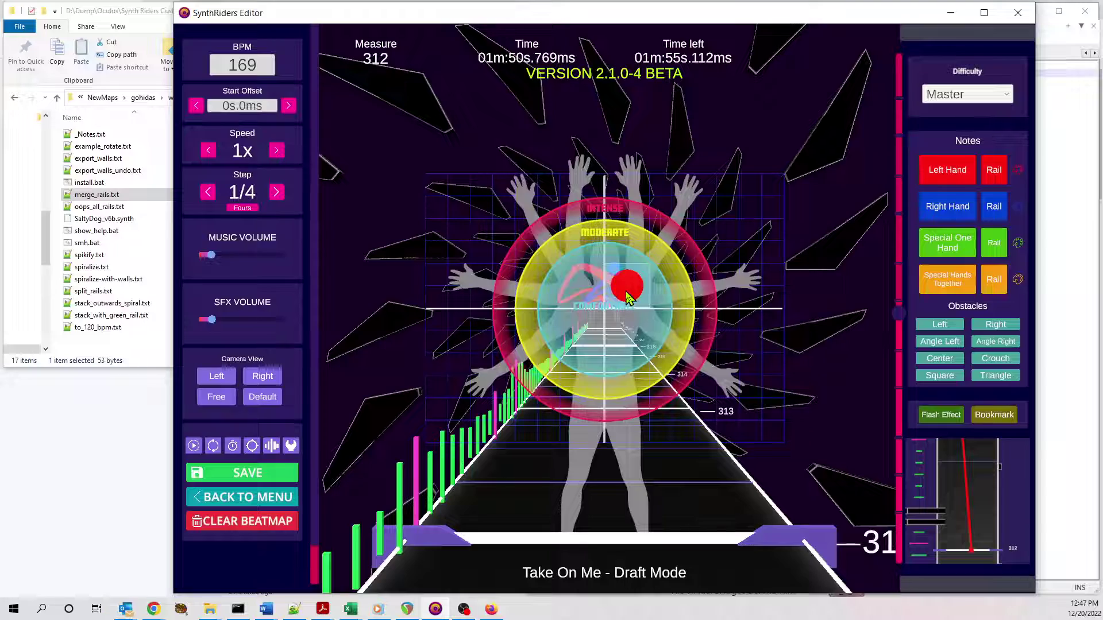
{"action": "key", "text": "alt"}
{"action": "left_click", "coordinate": [664, 426]}
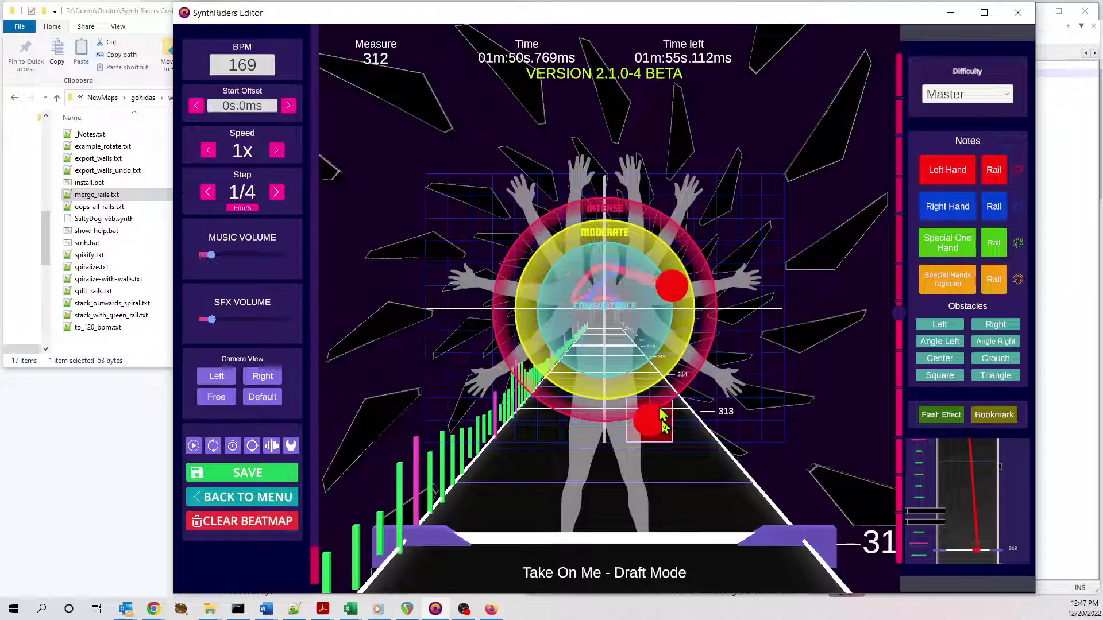
- Select the left-hand rails from measure 312 to 327, copy them and return to measure 312
{"action": "scroll", "coordinate": [666, 417], "scroll_direction": "down", "scroll_amount": 20, "text": "shift"}
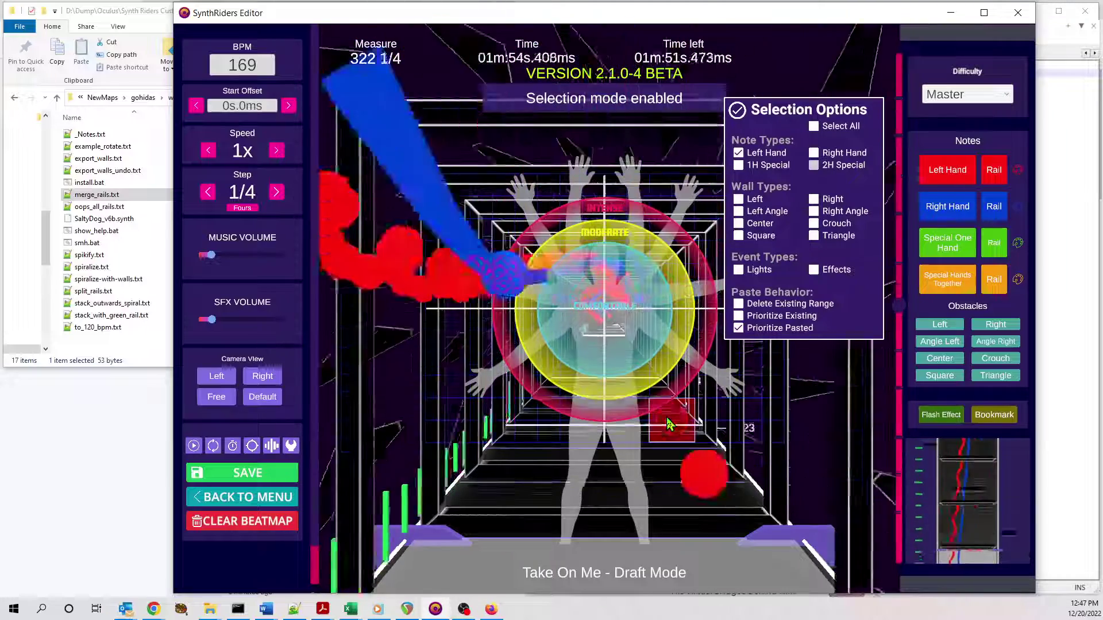
{"action": "scroll", "coordinate": [669, 423], "scroll_direction": "down", "scroll_amount": 5, "text": "shift"}
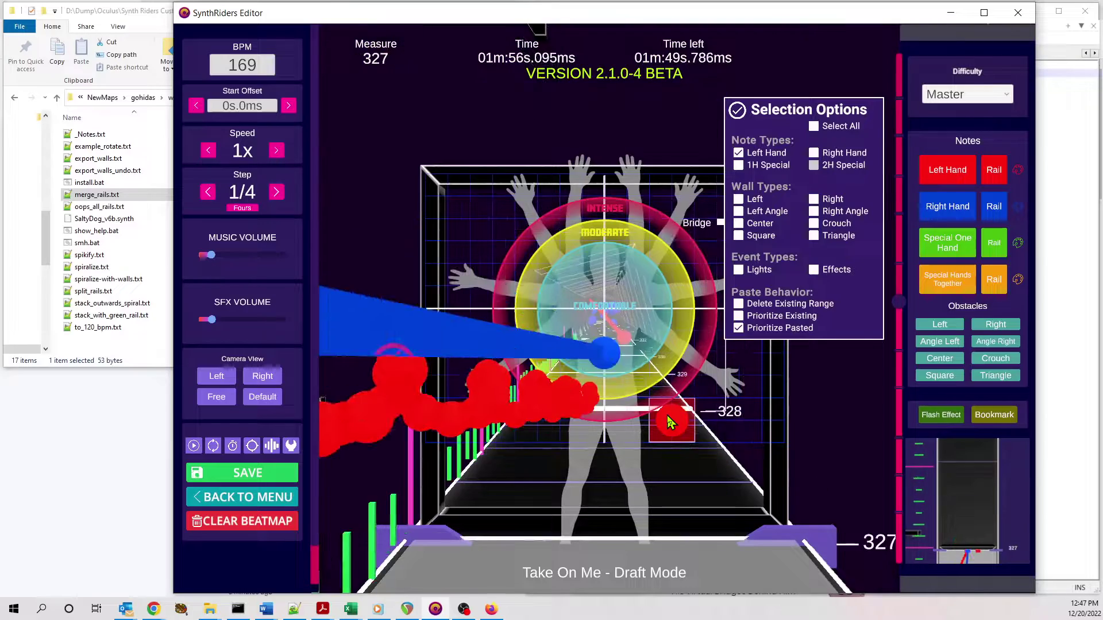
{"action": "key", "text": "ctrl+c"}
{"action": "scroll", "coordinate": [669, 425], "scroll_direction": "up", "scroll_amount": 20}
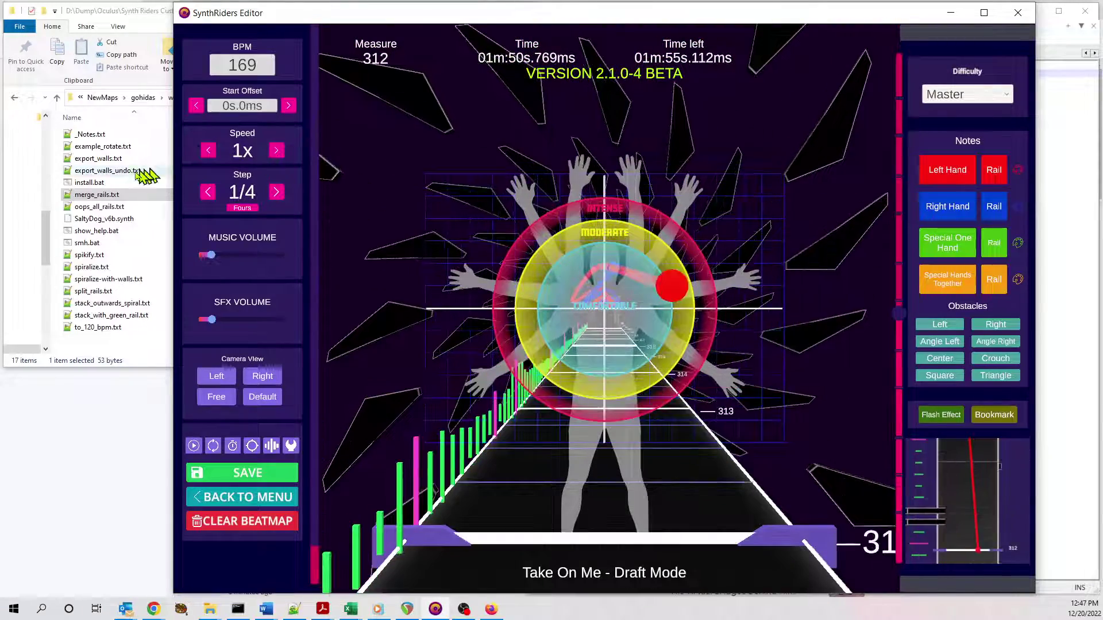
- Process the copied rails with merge_rails.txt through smh.bat and paste the merged left-hand rail at measure 312
{"action": "left_click", "coordinate": [115, 200]}
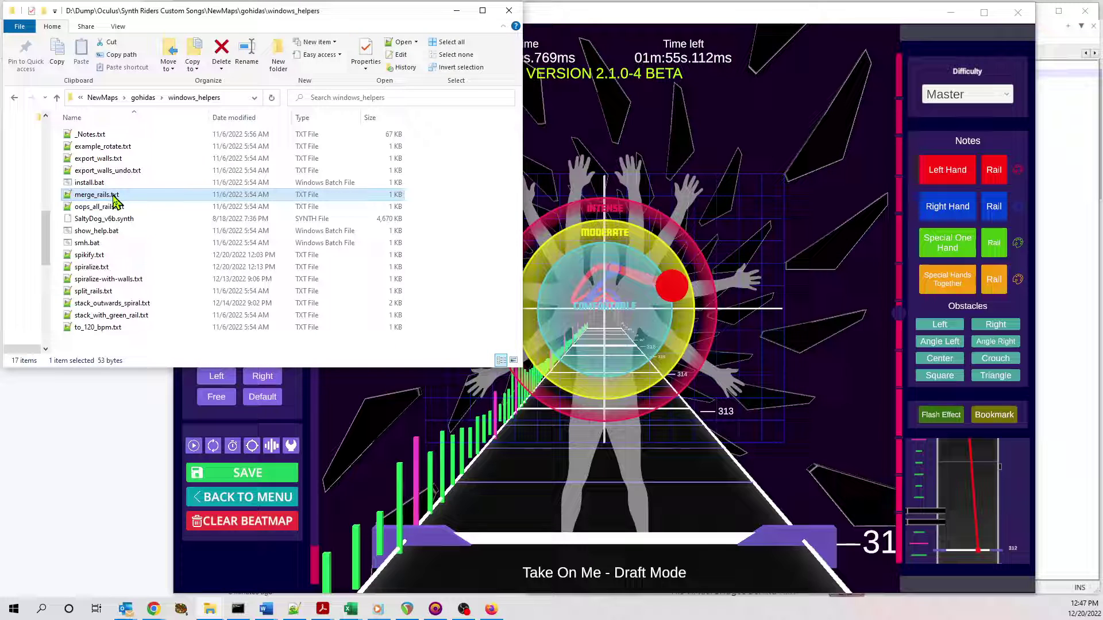
{"action": "left_click_drag", "start_coordinate": [115, 200], "coordinate": [128, 241]}
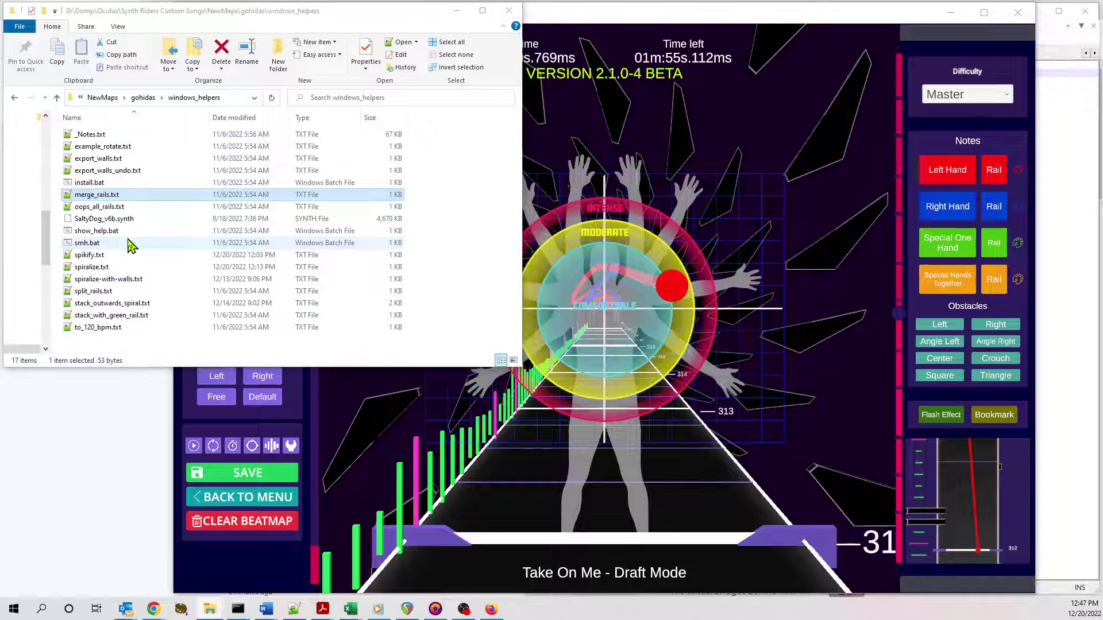
{"action": "left_click", "coordinate": [673, 30]}
{"action": "key", "text": "ctrl+v"}
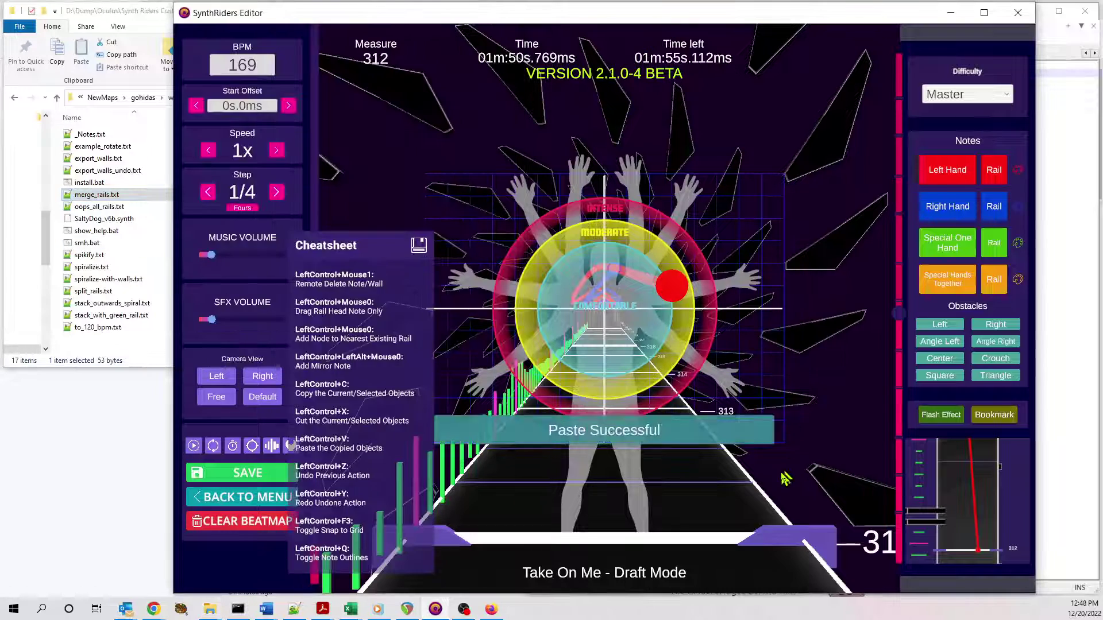
- Play the merged left-hand rail and examine the junction with the spiral around measure 320
{"action": "key", "text": "space"}
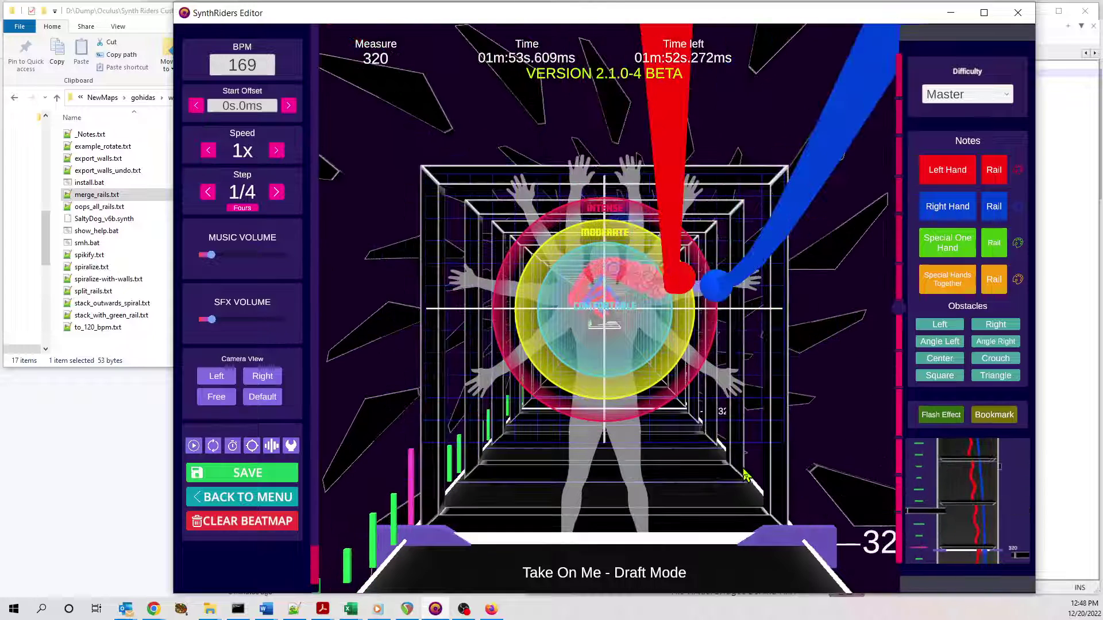
{"action": "scroll", "coordinate": [745, 475], "scroll_direction": "down", "scroll_amount": 1}
{"action": "scroll", "coordinate": [745, 474], "scroll_direction": "up", "scroll_amount": 1}
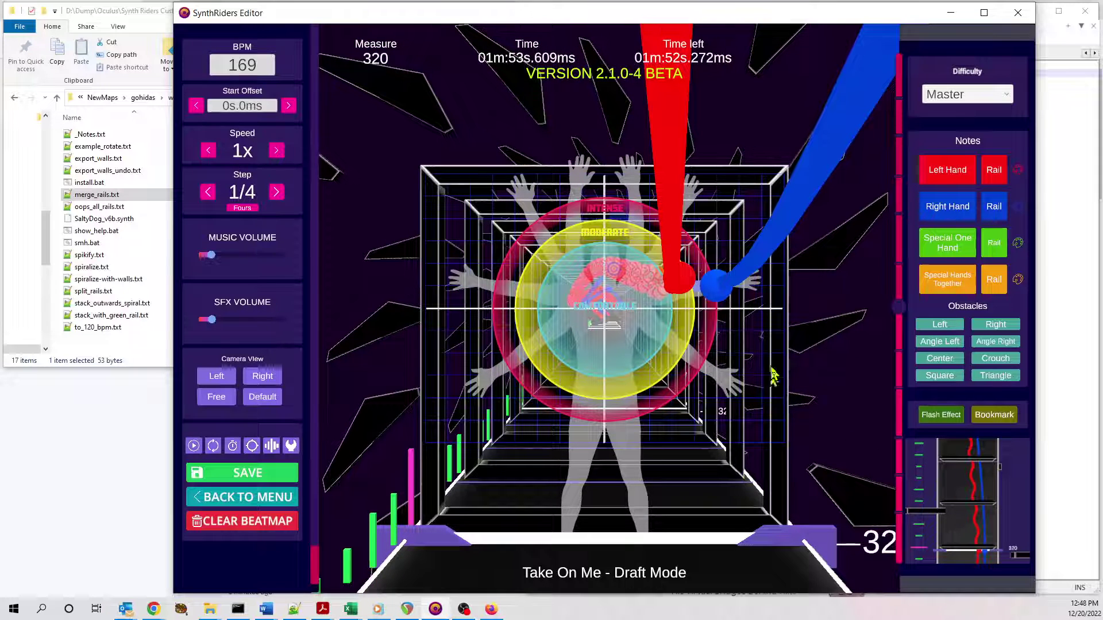
{"action": "left_click", "coordinate": [686, 351]}
{"action": "scroll", "coordinate": [686, 351], "scroll_direction": "up", "scroll_amount": 2}
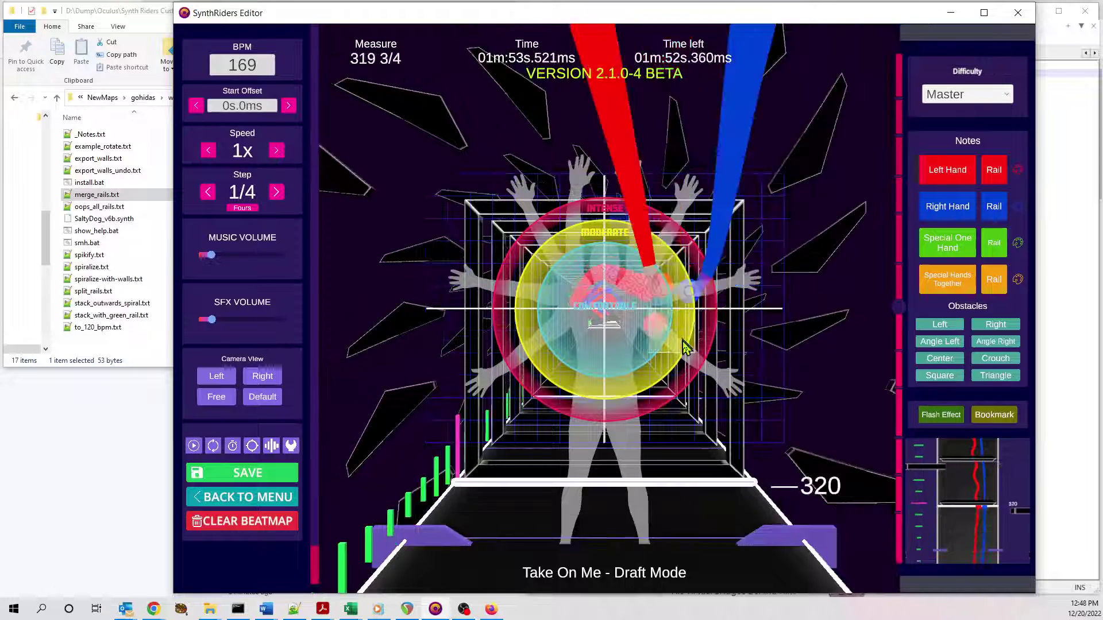
- Examine where the merged left-hand rail meets the spiral at measures 320 and 320 1/4
{"action": "scroll", "coordinate": [686, 352], "scroll_direction": "down", "scroll_amount": 2}
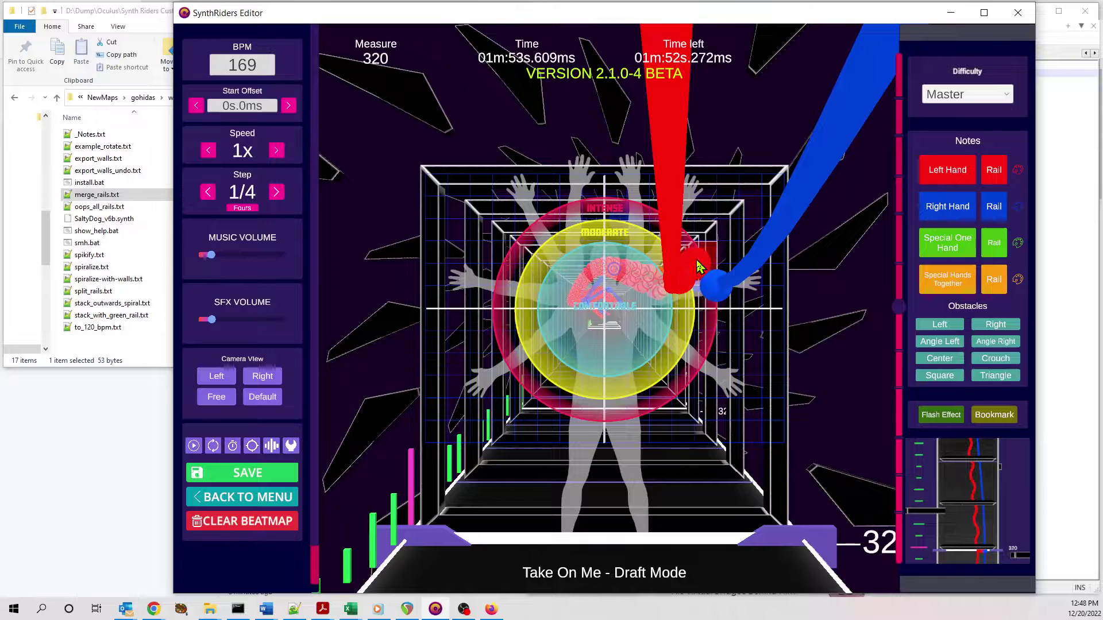
{"action": "key", "text": "alt"}
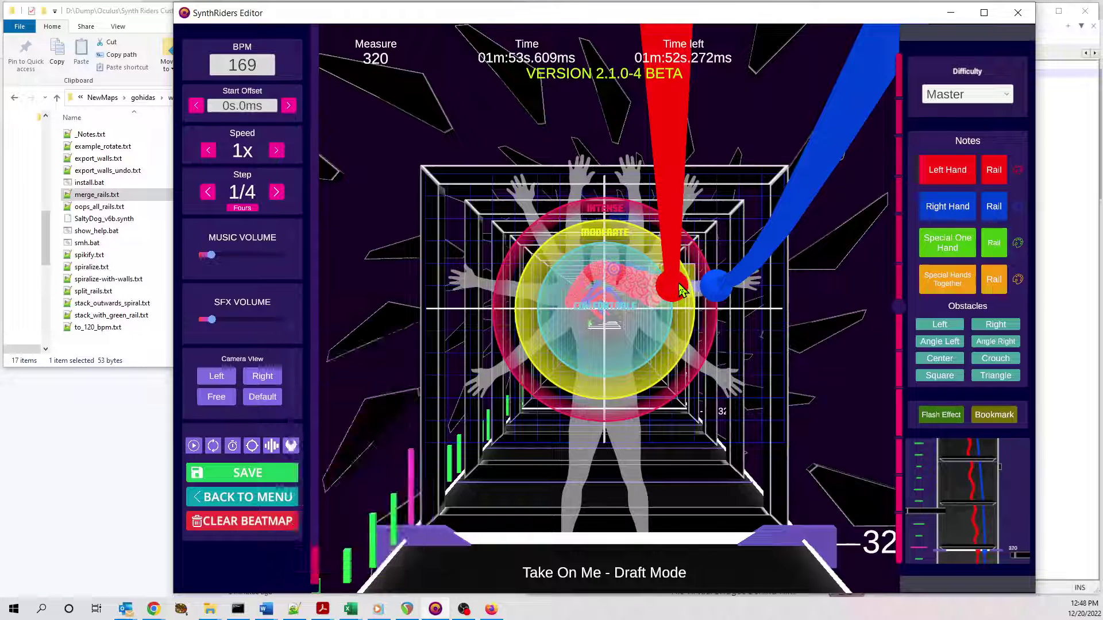
{"action": "key", "text": "alt"}
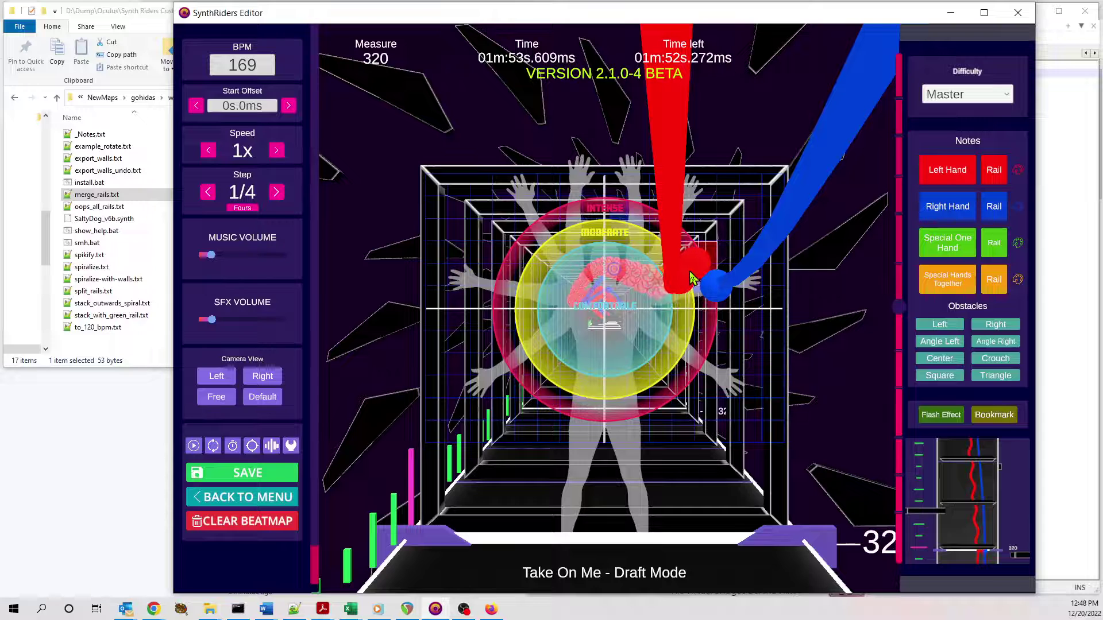
{"action": "key", "text": "ctrl"}
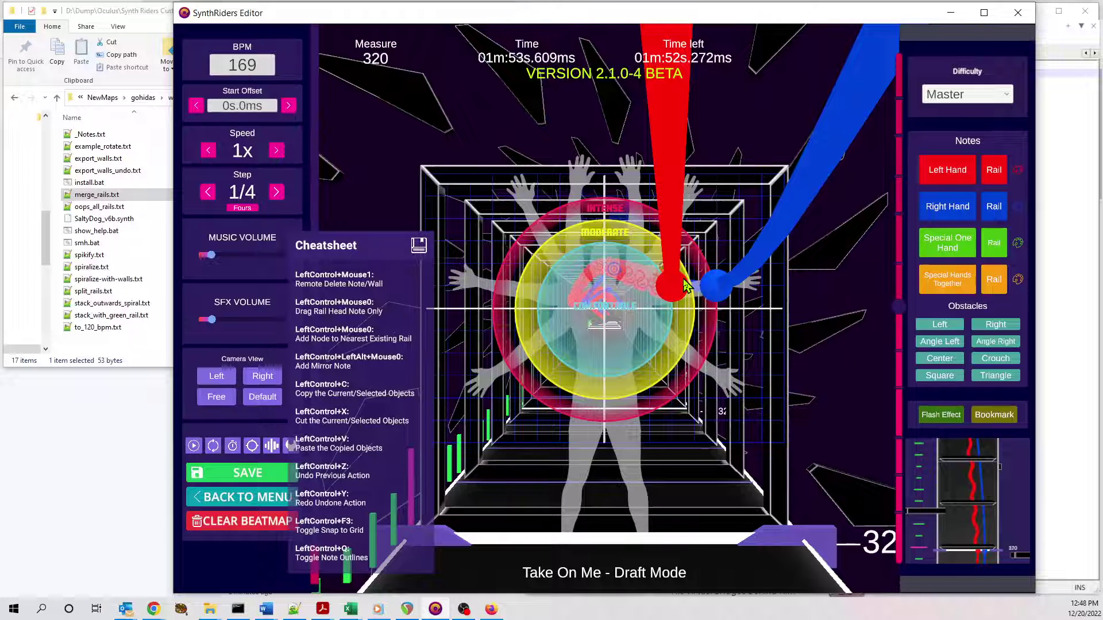
{"action": "scroll", "coordinate": [723, 379], "scroll_direction": "down", "scroll_amount": 10}
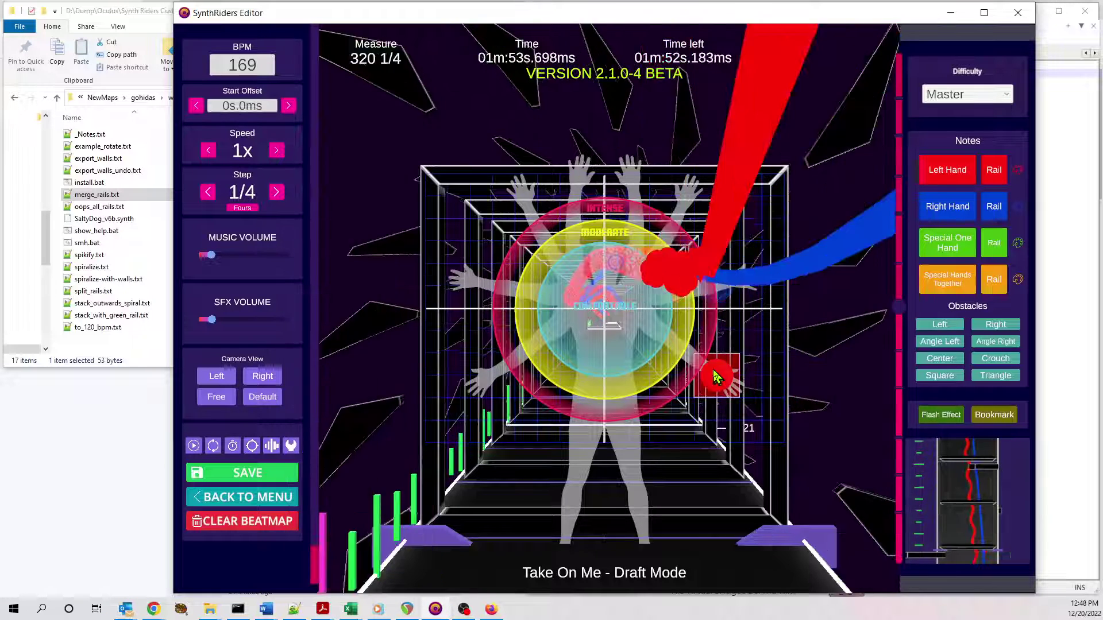
- Select the left-hand rails from measure 312 through the spiral around measure 326, copy them and return to measure 312
{"action": "scroll", "coordinate": [735, 389], "scroll_direction": "down", "scroll_amount": 20}
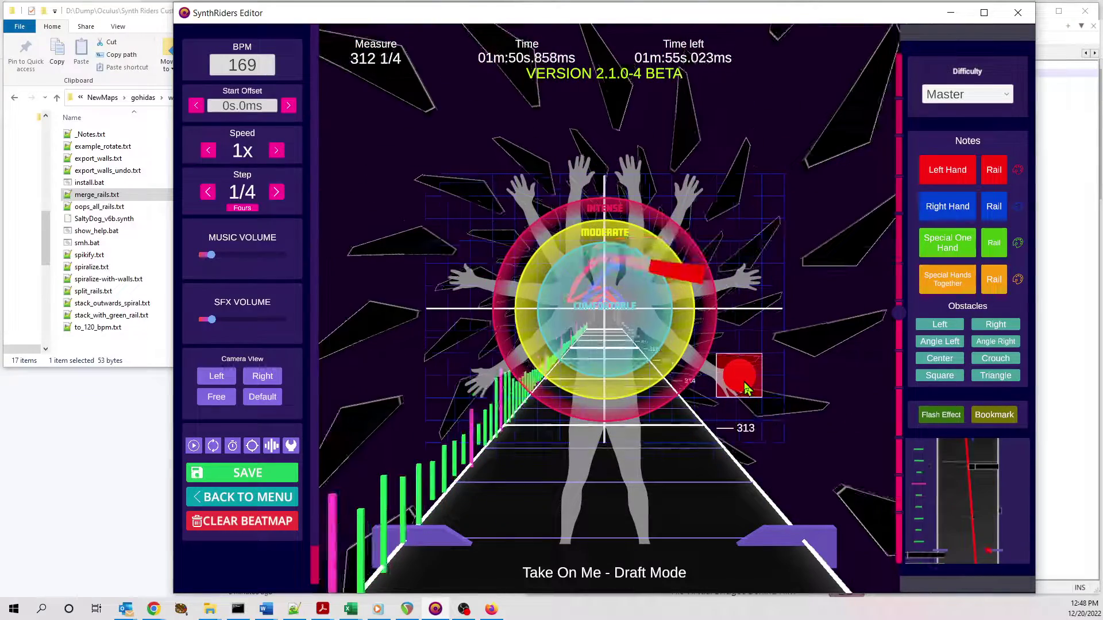
{"action": "scroll", "coordinate": [745, 388], "scroll_direction": "up", "scroll_amount": 1}
{"action": "scroll", "coordinate": [745, 389], "scroll_direction": "down", "scroll_amount": 3}
{"action": "scroll", "coordinate": [745, 389], "scroll_direction": "up", "scroll_amount": 1}
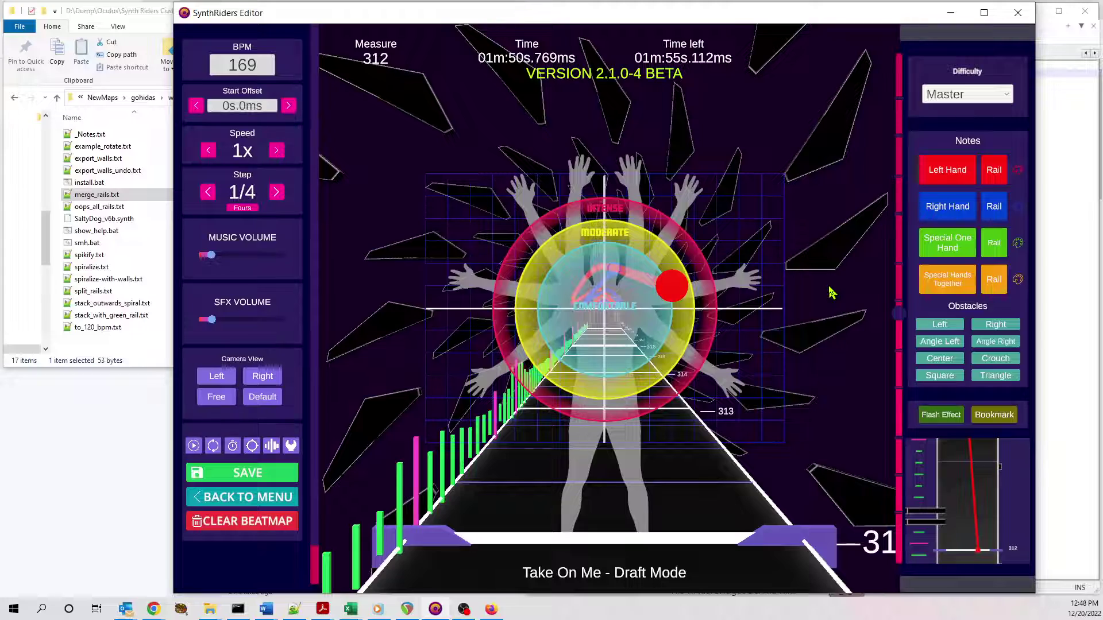
{"action": "key", "text": "shift"}
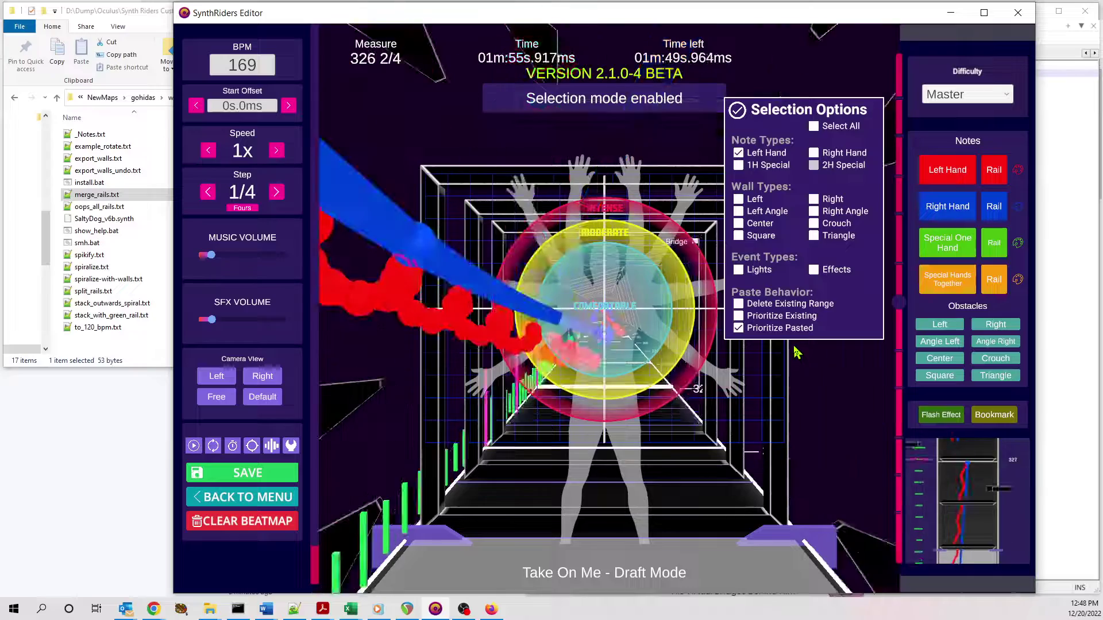
{"action": "key", "text": "ctrl+c"}
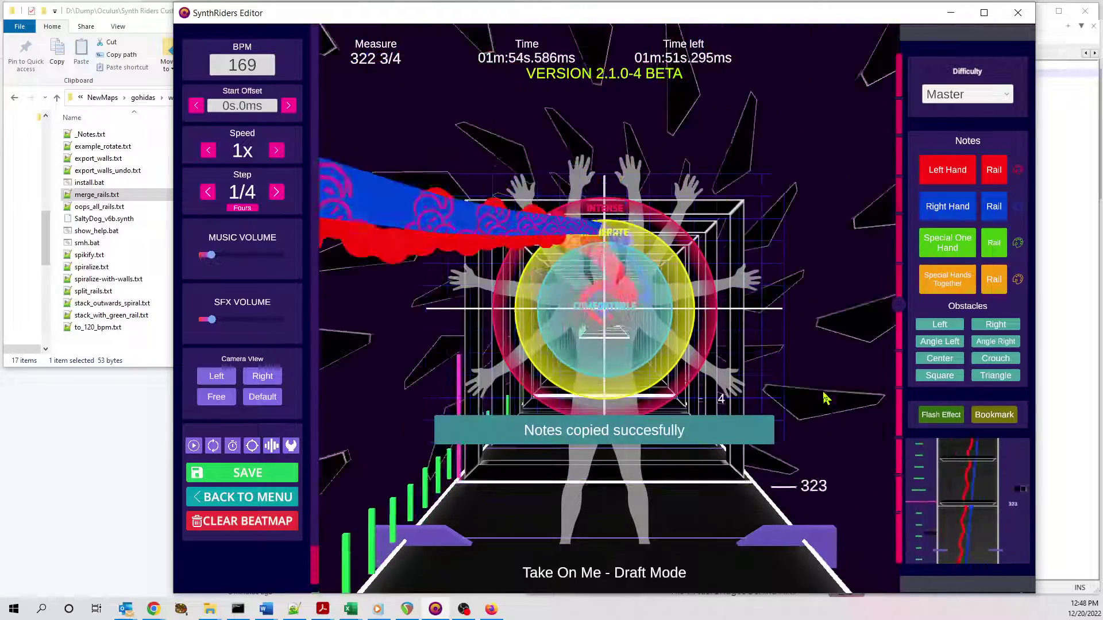
{"action": "scroll", "coordinate": [825, 398], "scroll_direction": "up", "scroll_amount": 15}
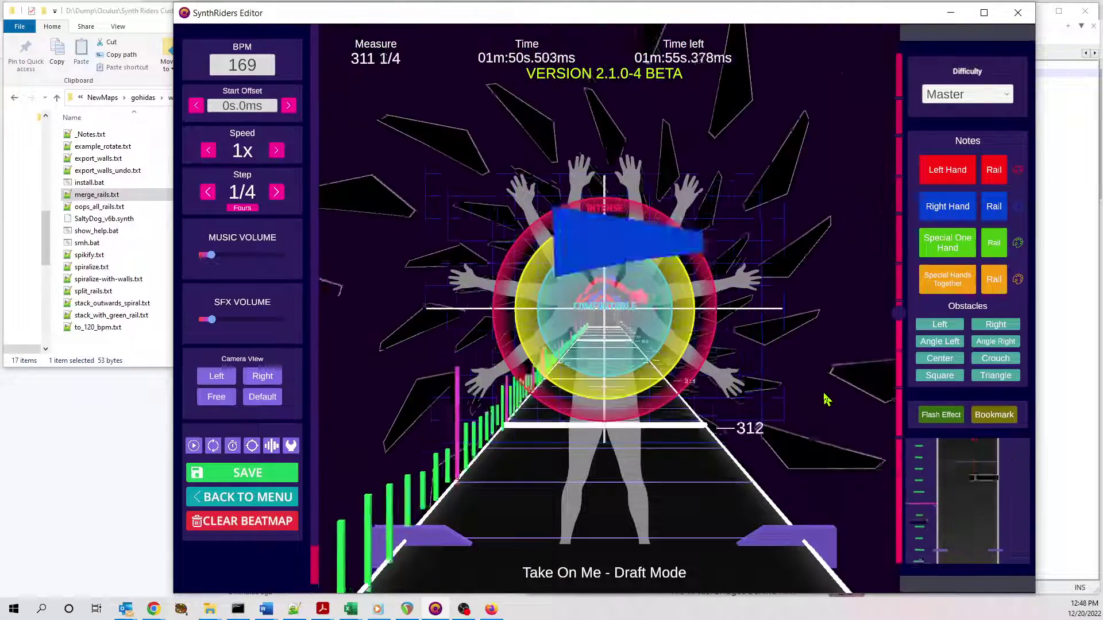
{"action": "scroll", "coordinate": [825, 397], "scroll_direction": "down", "scroll_amount": 3}
- Run the copied rails through smh.bat with merge_rails.txt again and paste the result at measure 312
{"action": "left_click", "coordinate": [113, 33]}
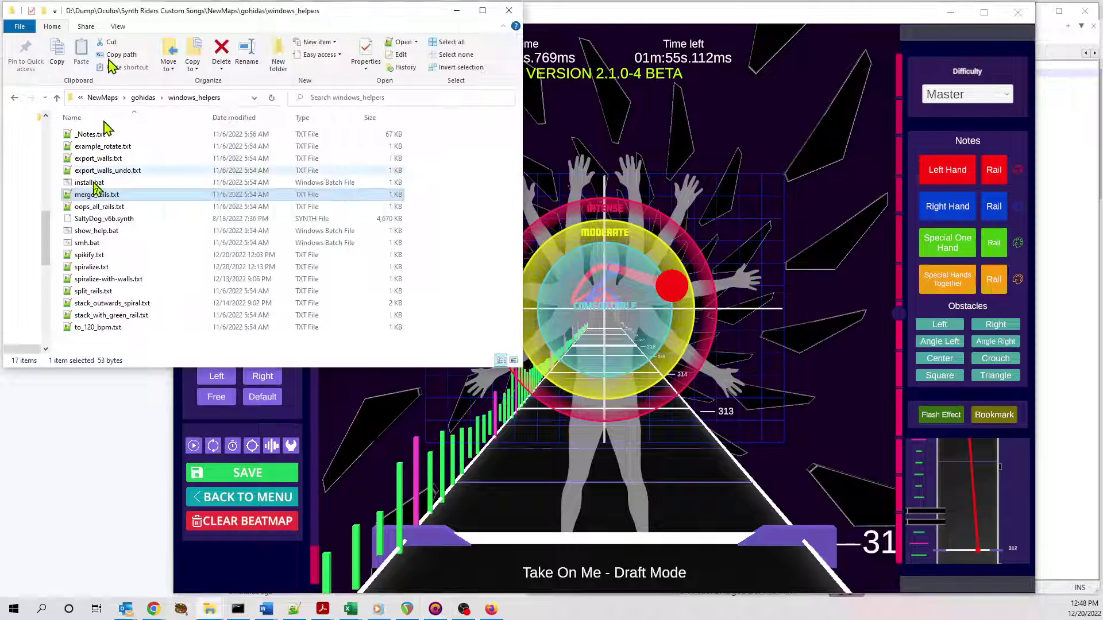
{"action": "left_click_drag", "start_coordinate": [97, 199], "coordinate": [99, 242]}
{"action": "left_click", "coordinate": [704, 19]}
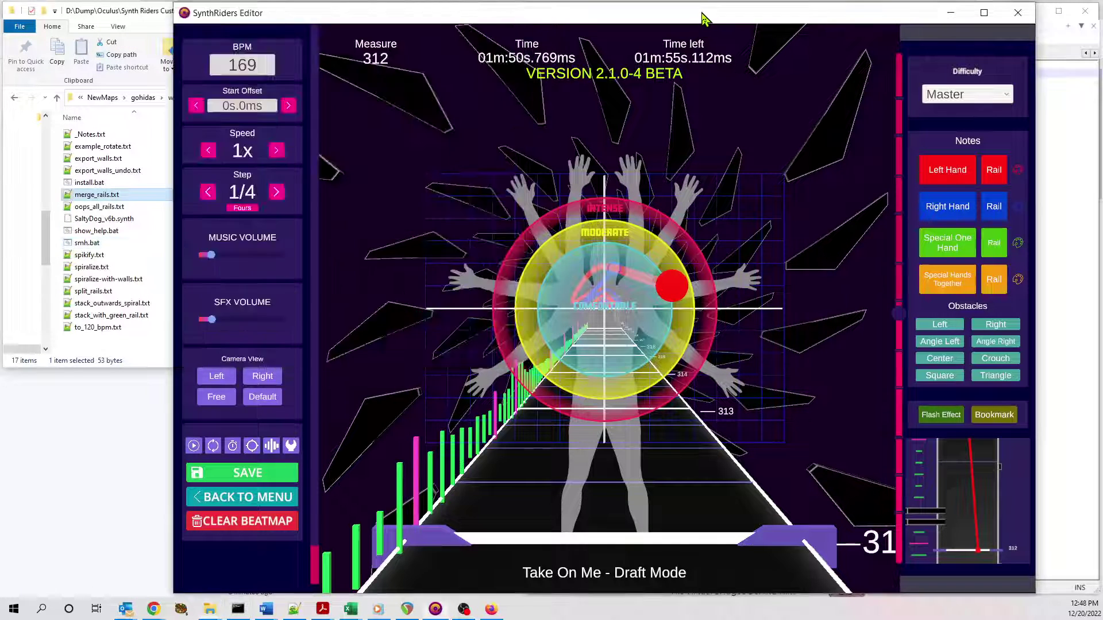
{"action": "key", "text": "ctrl+v"}
- Play the newly pasted left-hand rail from measure 312 and return to its start
{"action": "key", "text": "space"}
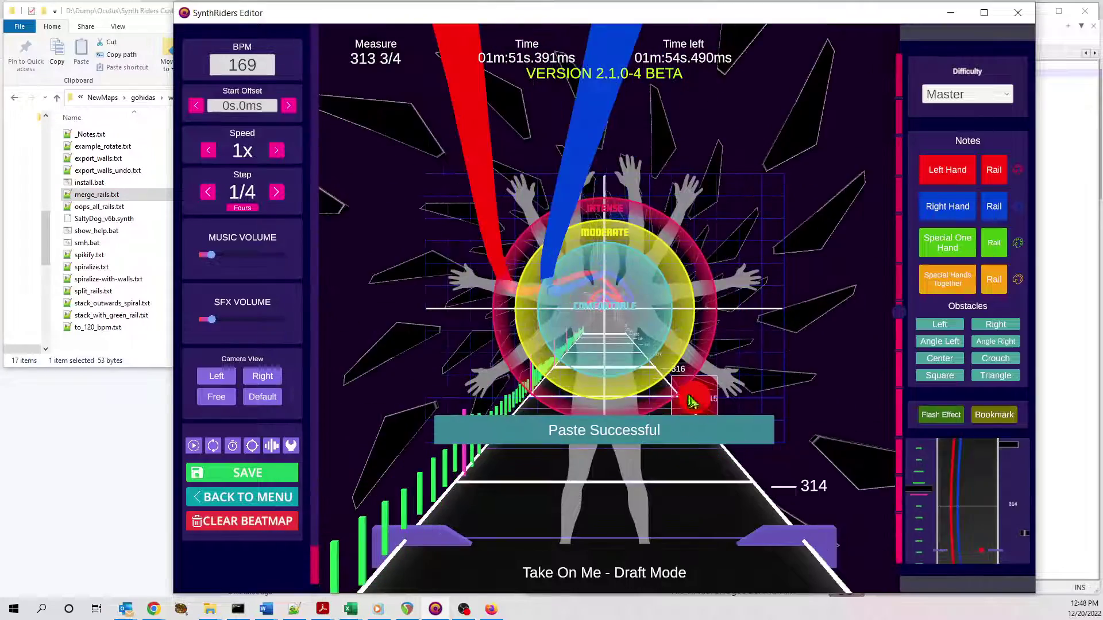
{"action": "key", "text": "space"}
{"action": "scroll", "coordinate": [712, 396], "scroll_direction": "up", "scroll_amount": 20}
{"action": "scroll", "coordinate": [724, 400], "scroll_direction": "up", "scroll_amount": 5}
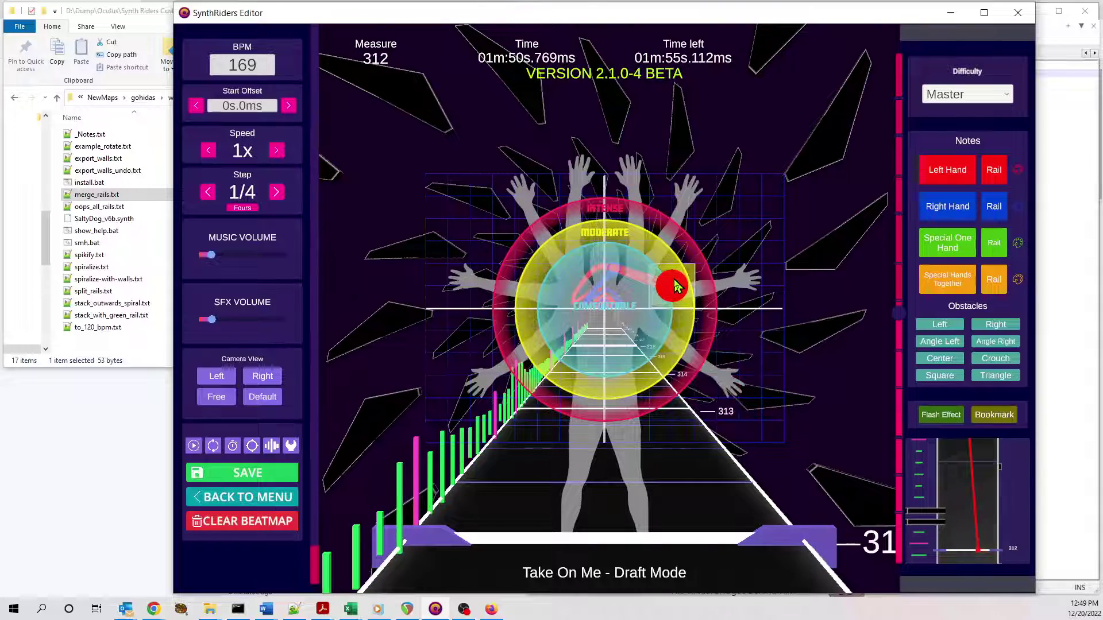
- Move the merged left-hand rail at measure 312 down three grid squares, check it along its length, and move it back
{"action": "key", "text": "F1"}
{"action": "key", "text": "F1"}
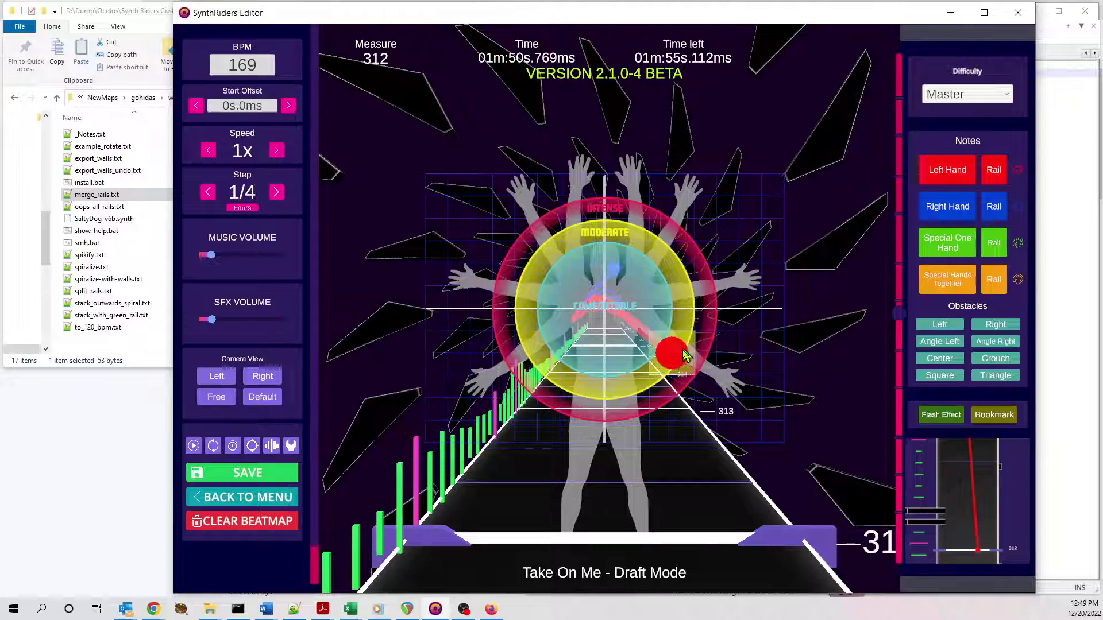
{"action": "scroll", "coordinate": [685, 352], "scroll_direction": "down", "scroll_amount": 20}
{"action": "scroll", "coordinate": [684, 379], "scroll_direction": "up", "scroll_amount": 20}
{"action": "scroll", "coordinate": [691, 377], "scroll_direction": "down", "scroll_amount": 3}
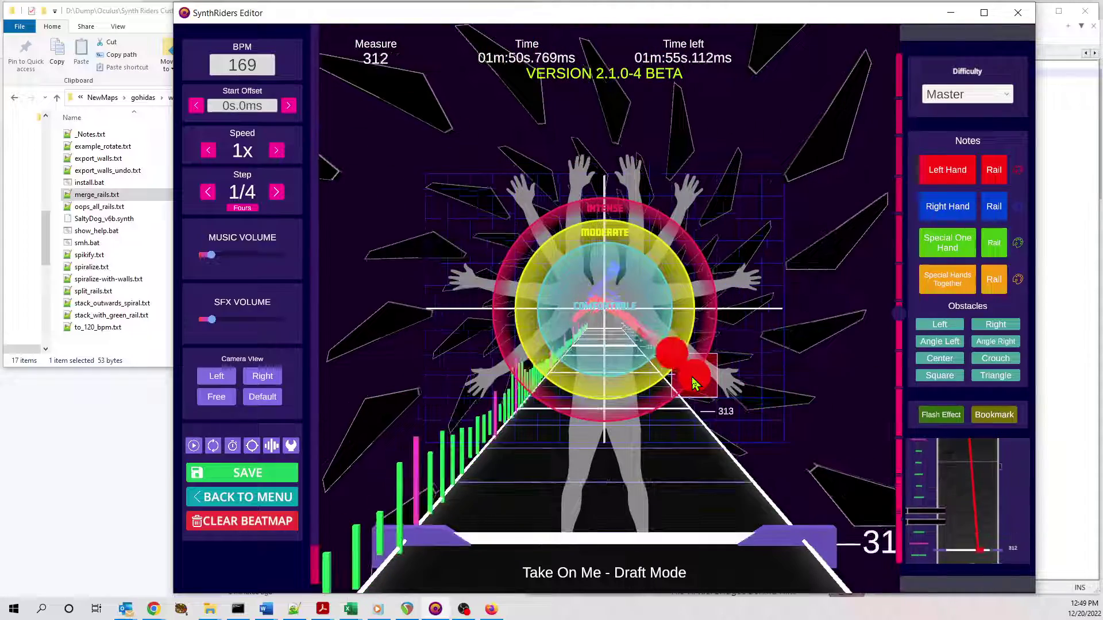
{"action": "key", "text": "F1"}
{"action": "key", "text": "F1"}
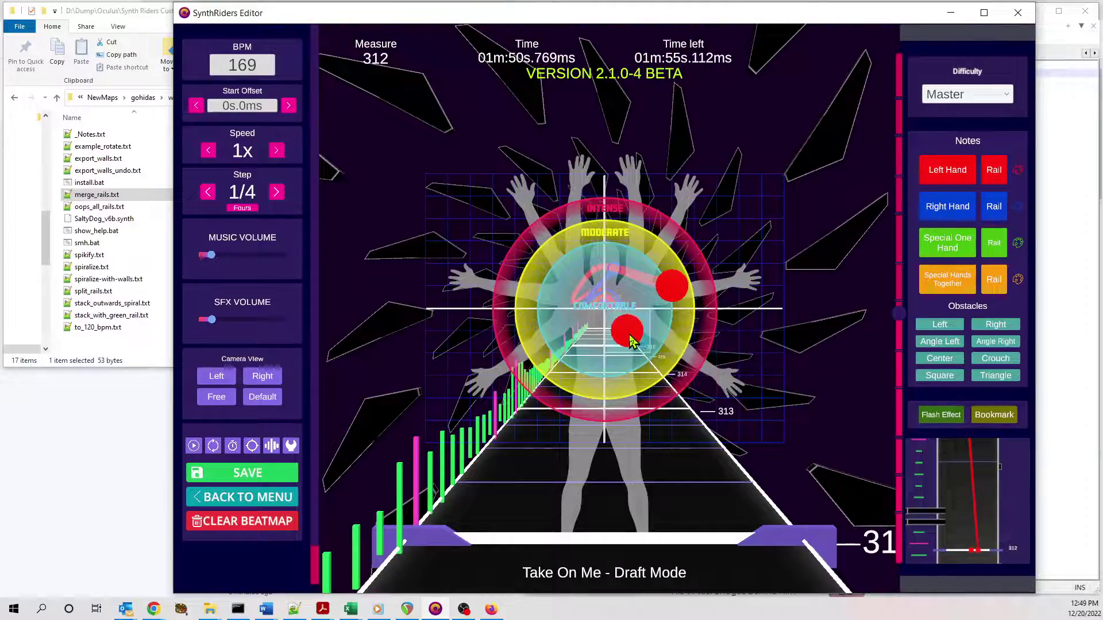
- Follow the merged left-hand rail past the spiral to measure 323 3/4 and return to measure 312
{"action": "scroll", "coordinate": [655, 373], "scroll_direction": "down", "scroll_amount": 20}
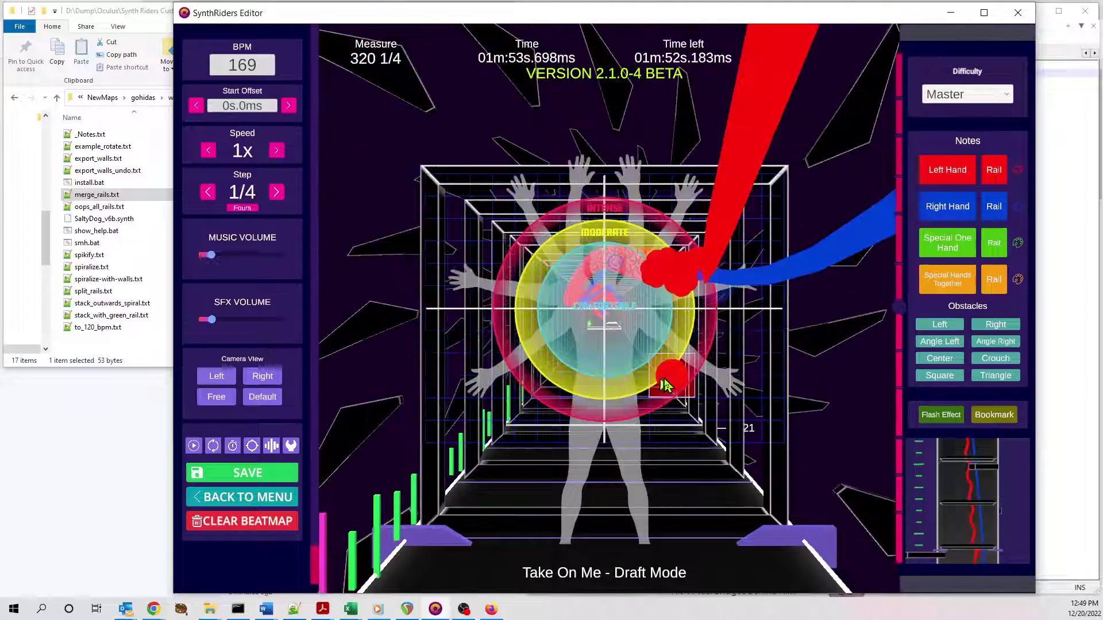
{"action": "scroll", "coordinate": [668, 386], "scroll_direction": "down", "scroll_amount": 7}
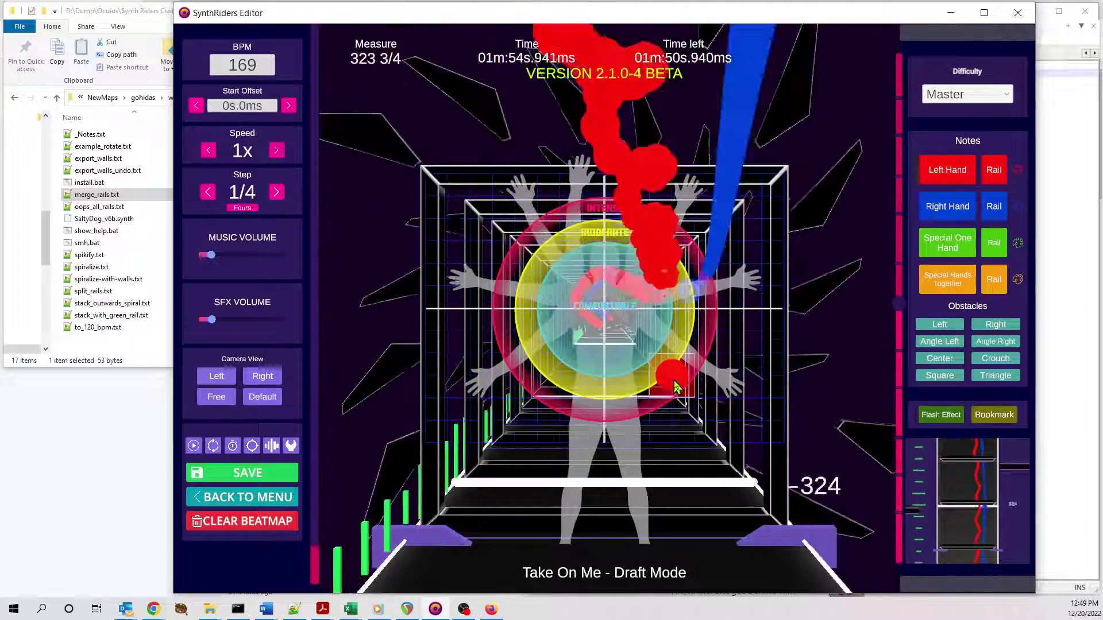
{"action": "scroll", "coordinate": [680, 389], "scroll_direction": "up", "scroll_amount": 12}
{"action": "scroll", "coordinate": [681, 390], "scroll_direction": "up", "scroll_amount": 20}
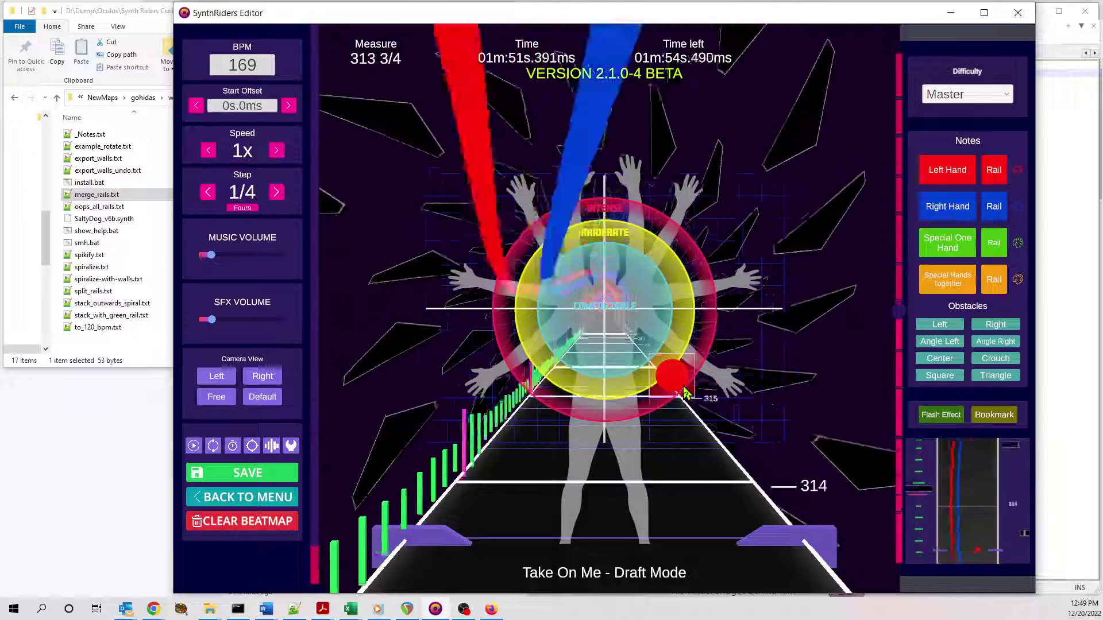
{"action": "scroll", "coordinate": [686, 392], "scroll_direction": "down", "scroll_amount": 2}
{"action": "scroll", "coordinate": [685, 393], "scroll_direction": "up", "scroll_amount": 1}
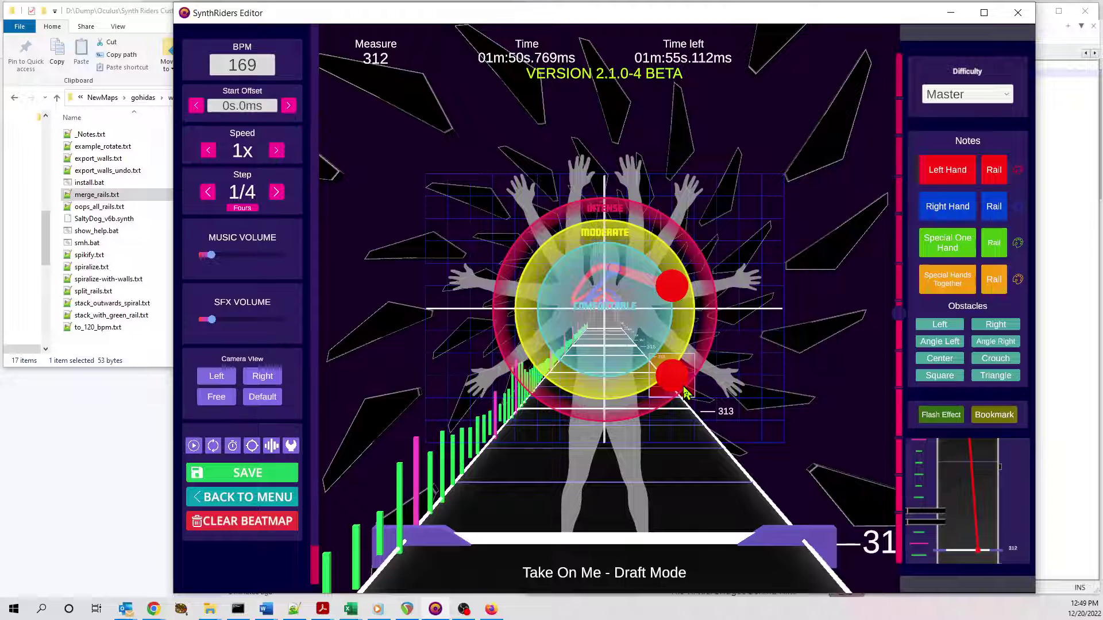
{"action": "right_click", "coordinate": [684, 391]}
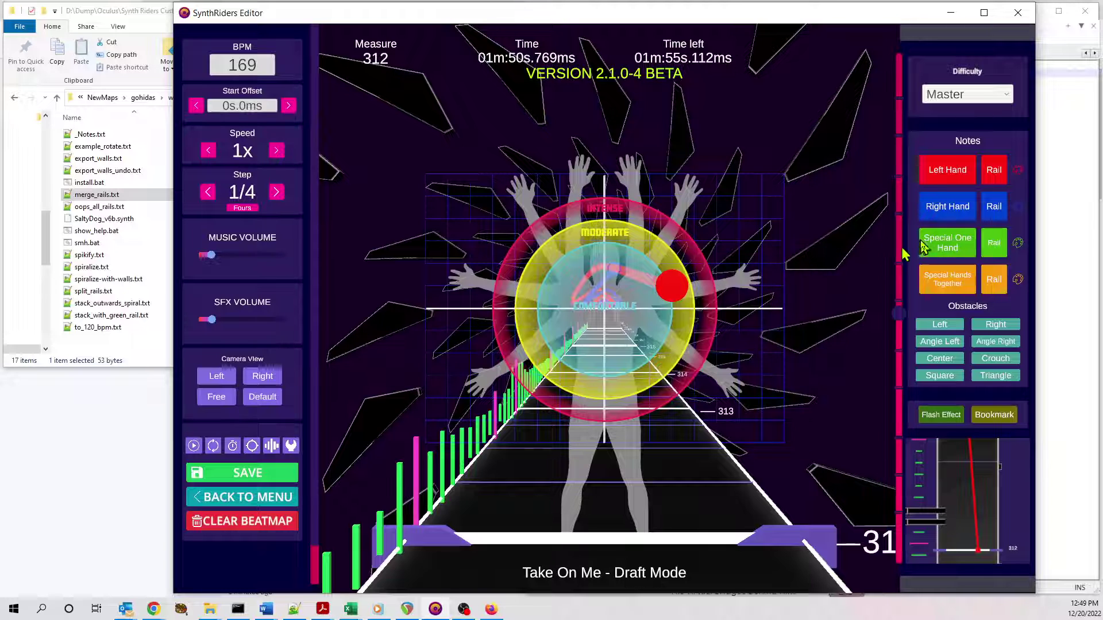
{"action": "left_click", "coordinate": [118, 15]}
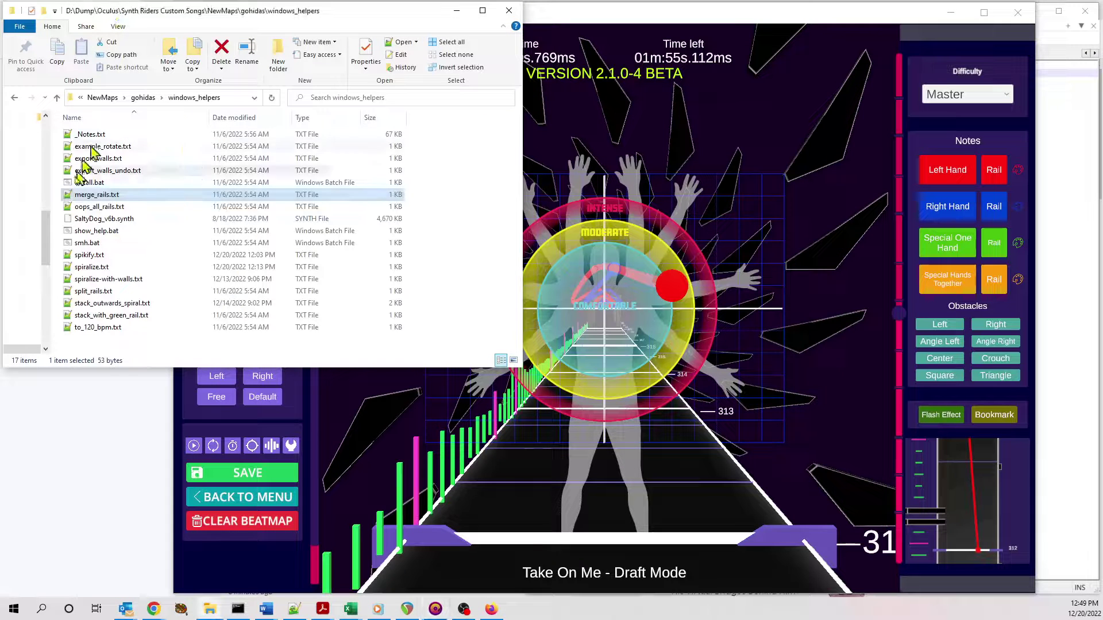
{"action": "left_click", "coordinate": [784, 501]}
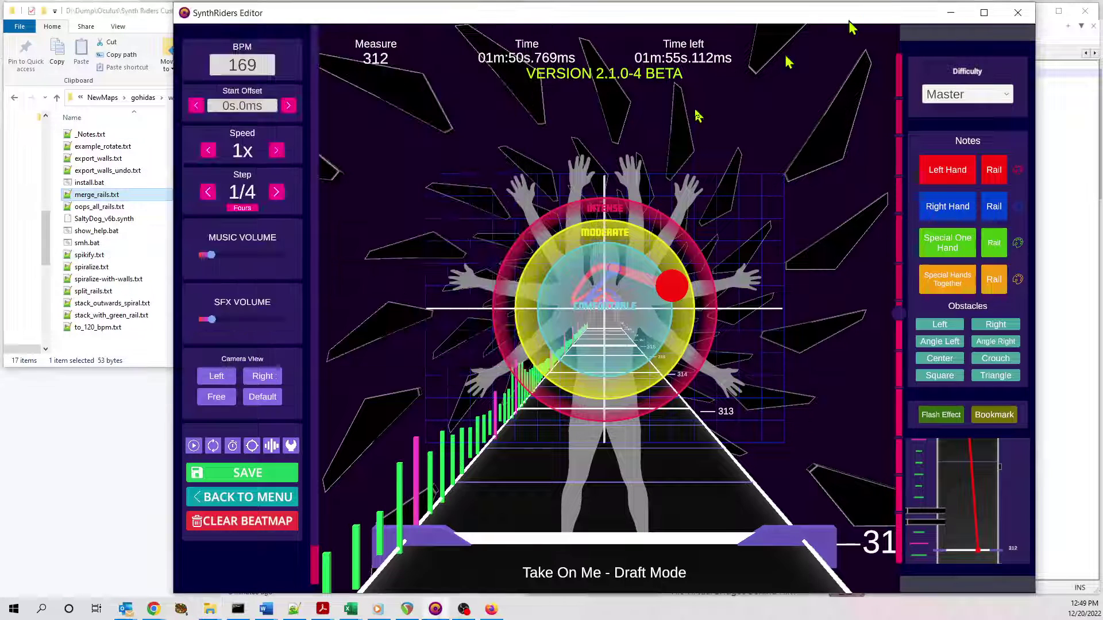
- Examine the left- and right-hand rails and the spiral from measure 312 to measure 323 2/4
{"action": "scroll", "coordinate": [602, 428], "scroll_direction": "down", "scroll_amount": 4}
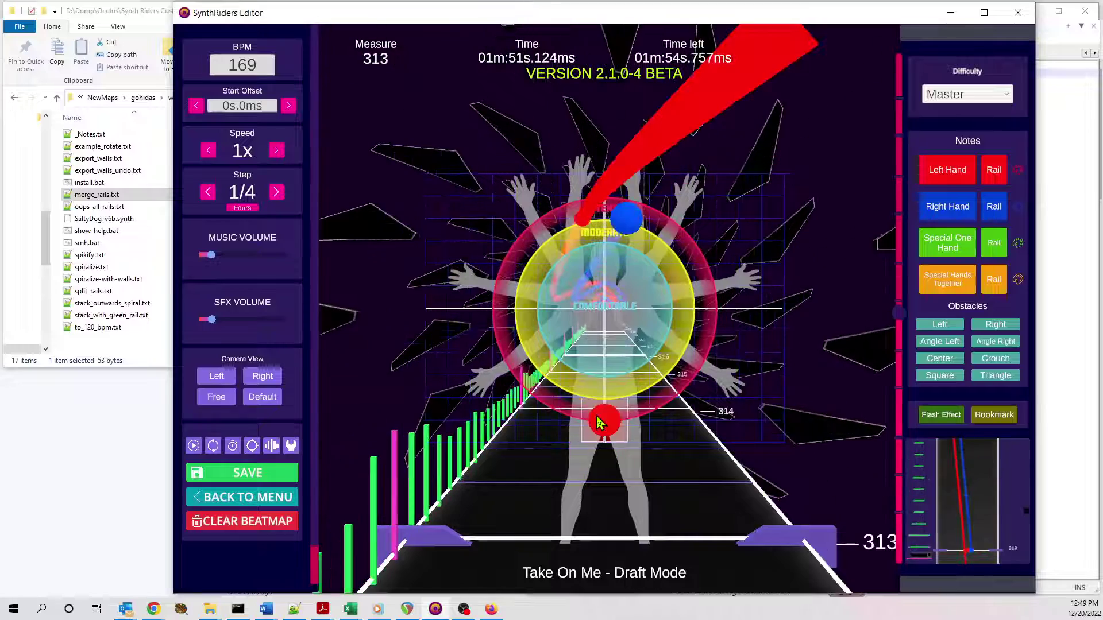
{"action": "scroll", "coordinate": [602, 428], "scroll_direction": "down", "scroll_amount": 5}
{"action": "scroll", "coordinate": [623, 448], "scroll_direction": "down", "scroll_amount": 14}
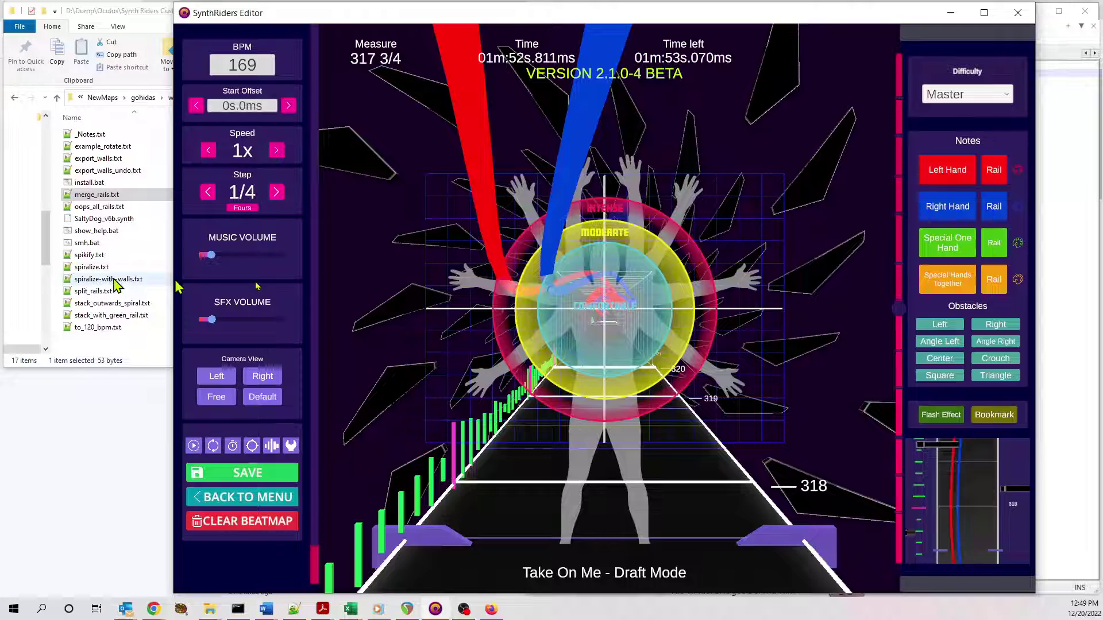
{"action": "scroll", "coordinate": [739, 310], "scroll_direction": "down", "scroll_amount": 10}
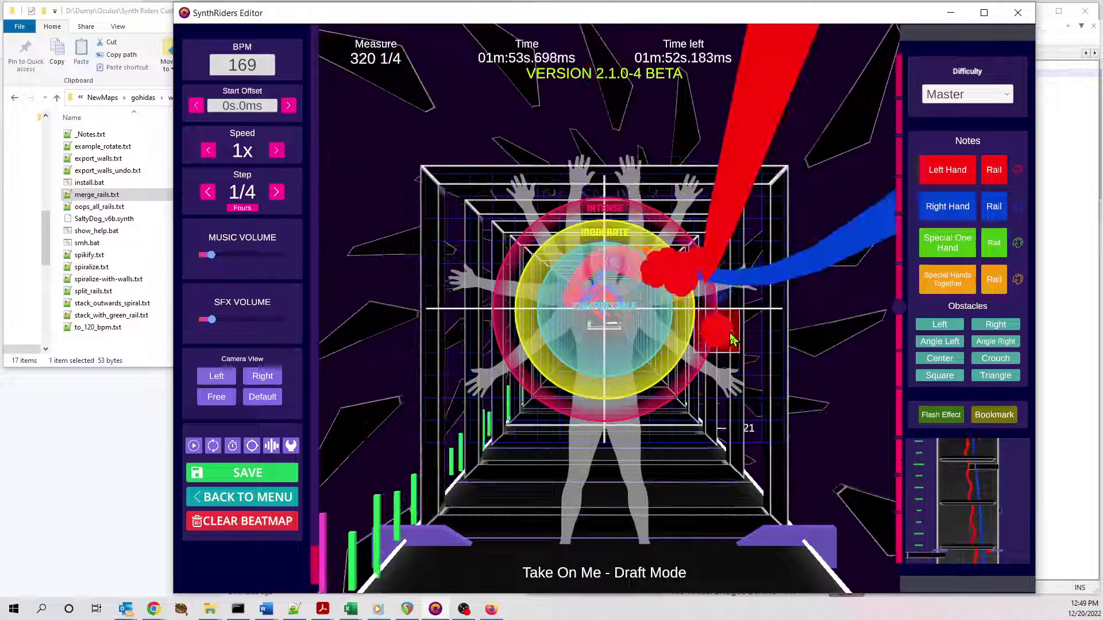
{"action": "scroll", "coordinate": [729, 350], "scroll_direction": "down", "scroll_amount": 4}
{"action": "scroll", "coordinate": [730, 352], "scroll_direction": "down", "scroll_amount": 20}
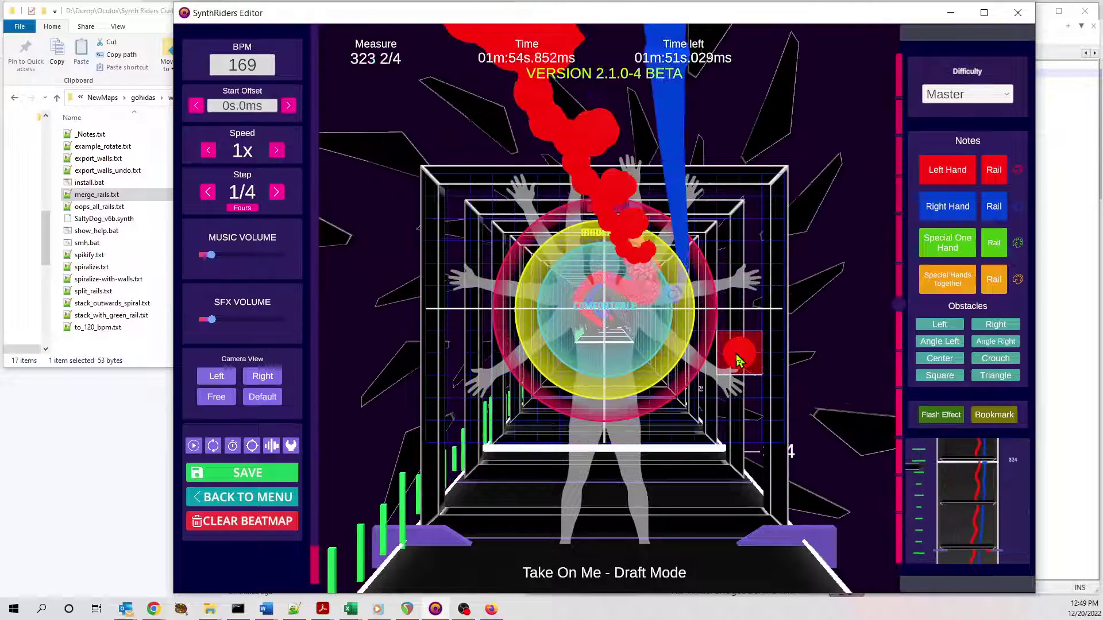
- Advance to the section with spiral walls between measures 376 and 400 and hide the body and comfort-zone guides
{"action": "scroll", "coordinate": [741, 363], "scroll_direction": "down", "scroll_amount": 20}
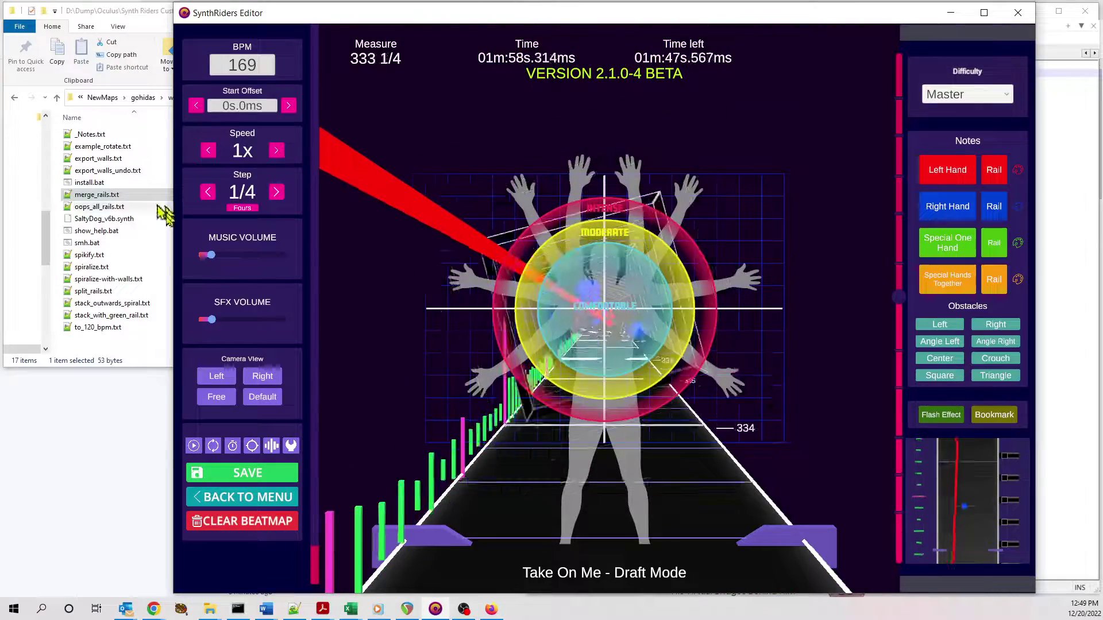
{"action": "scroll", "coordinate": [689, 368], "scroll_direction": "down", "scroll_amount": 20}
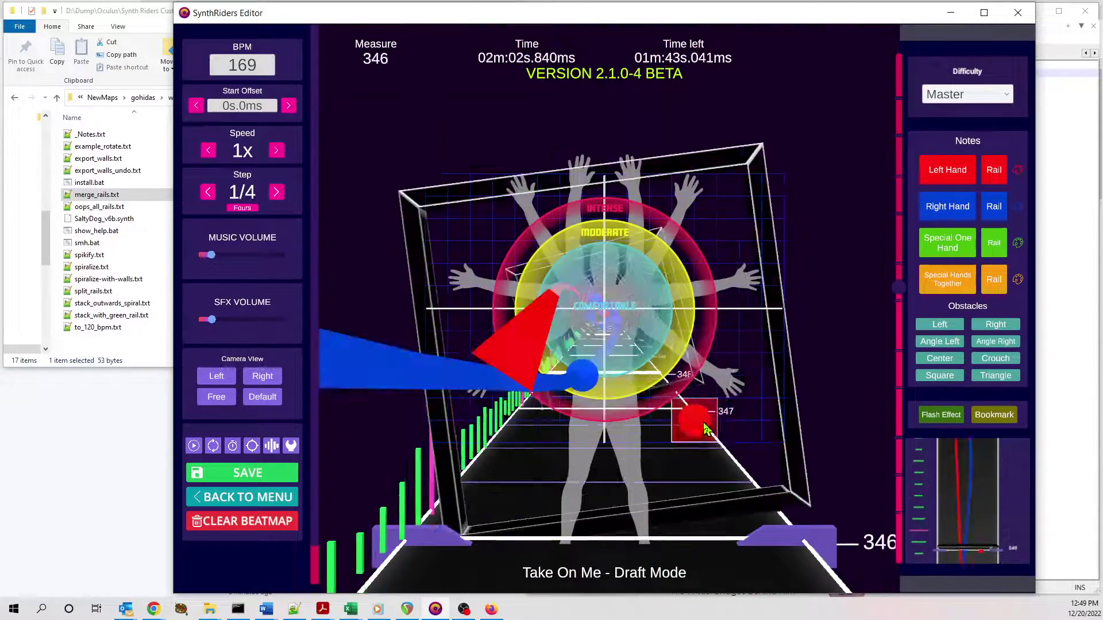
{"action": "left_click_drag", "start_coordinate": [899, 289], "coordinate": [901, 267]}
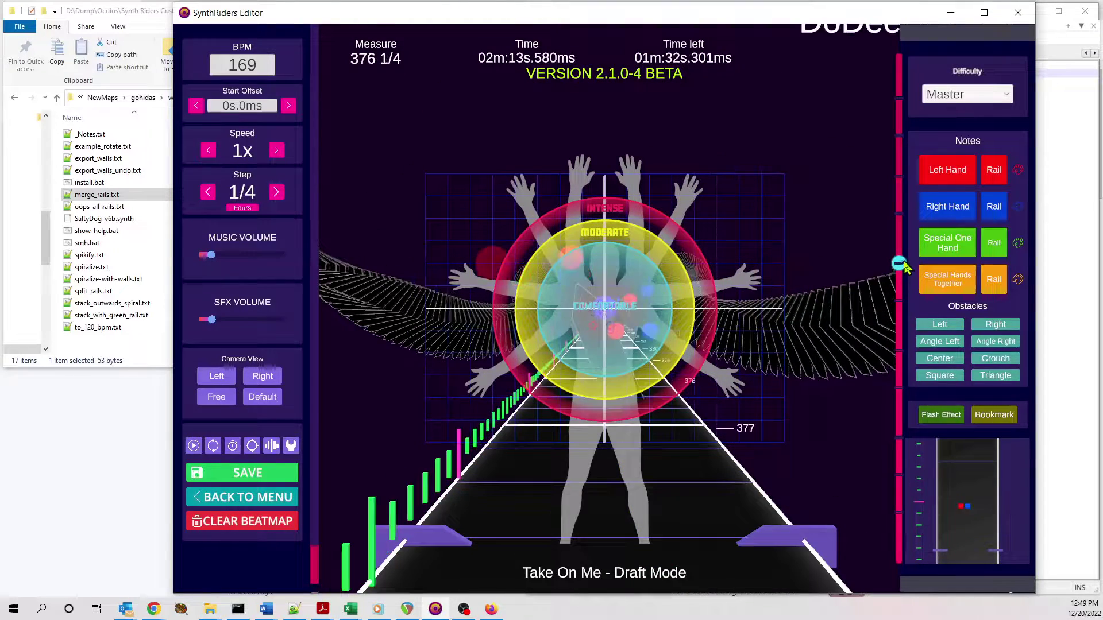
{"action": "left_click", "coordinate": [193, 446]}
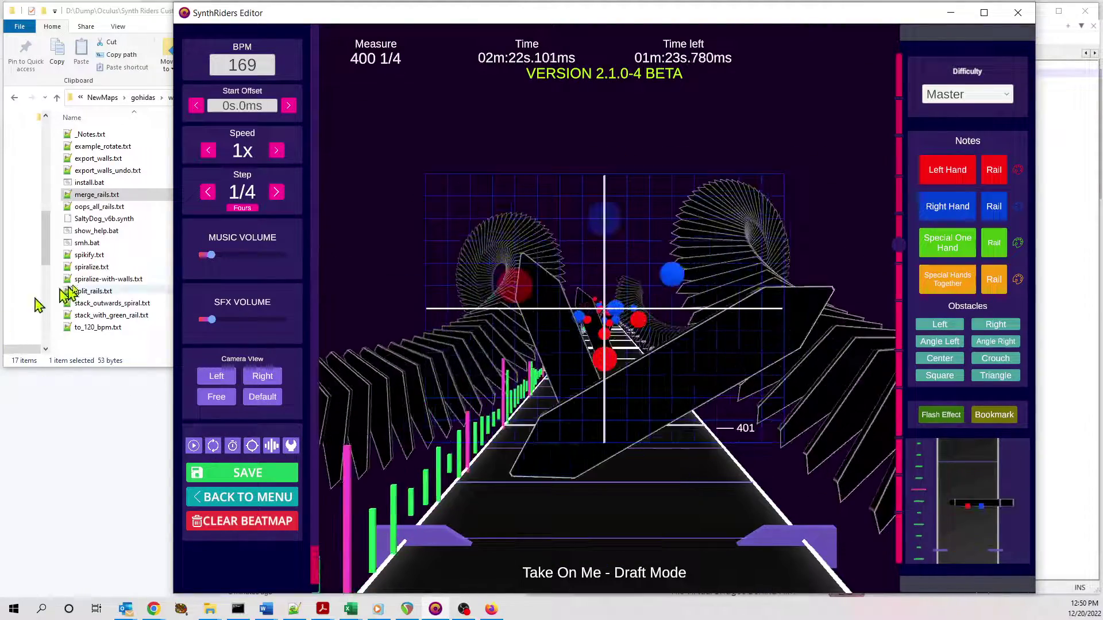
- Review the options in spiralize-with-walls.txt in Notepad++, and examine the spiral walls between measures 400 and 386 in SynthRiders Editor
{"action": "double_click", "coordinate": [100, 279]}
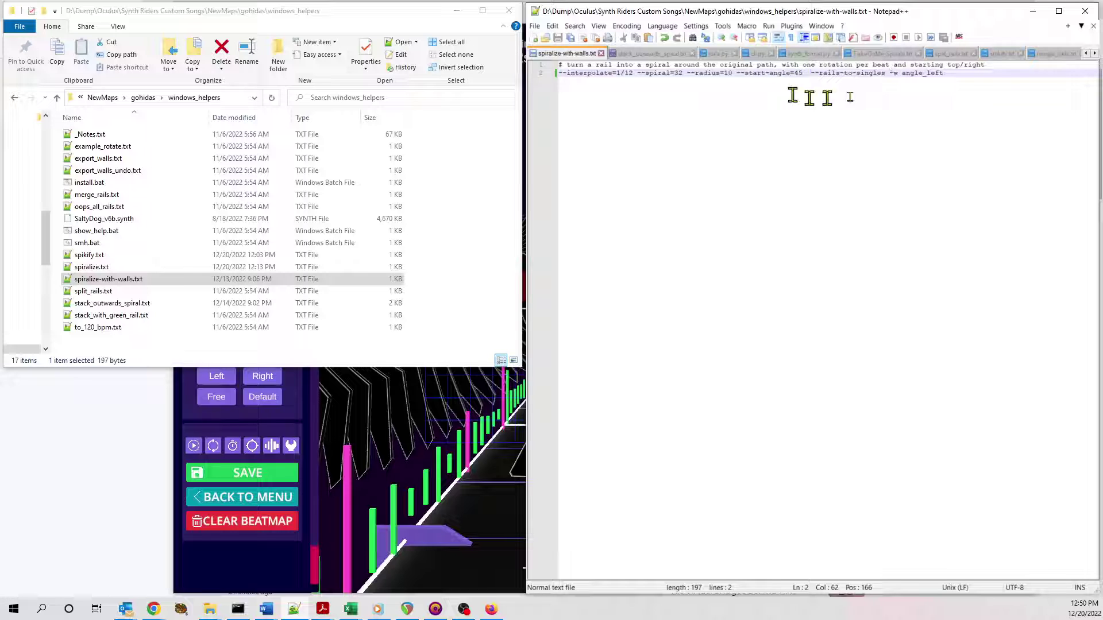
{"action": "left_click", "coordinate": [468, 412]}
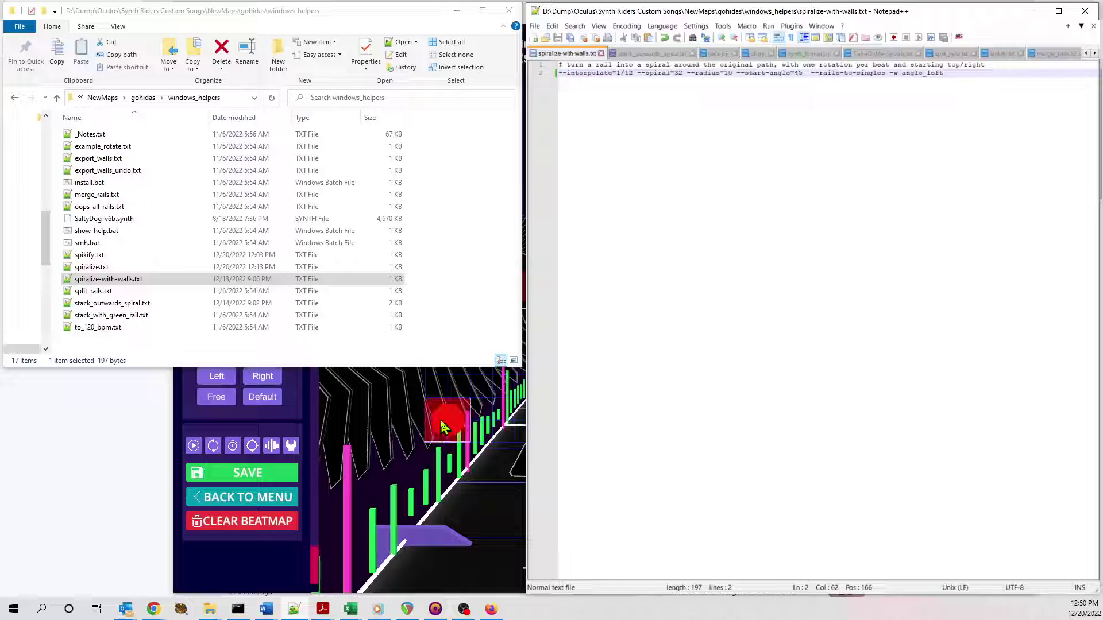
{"action": "left_click", "coordinate": [444, 426]}
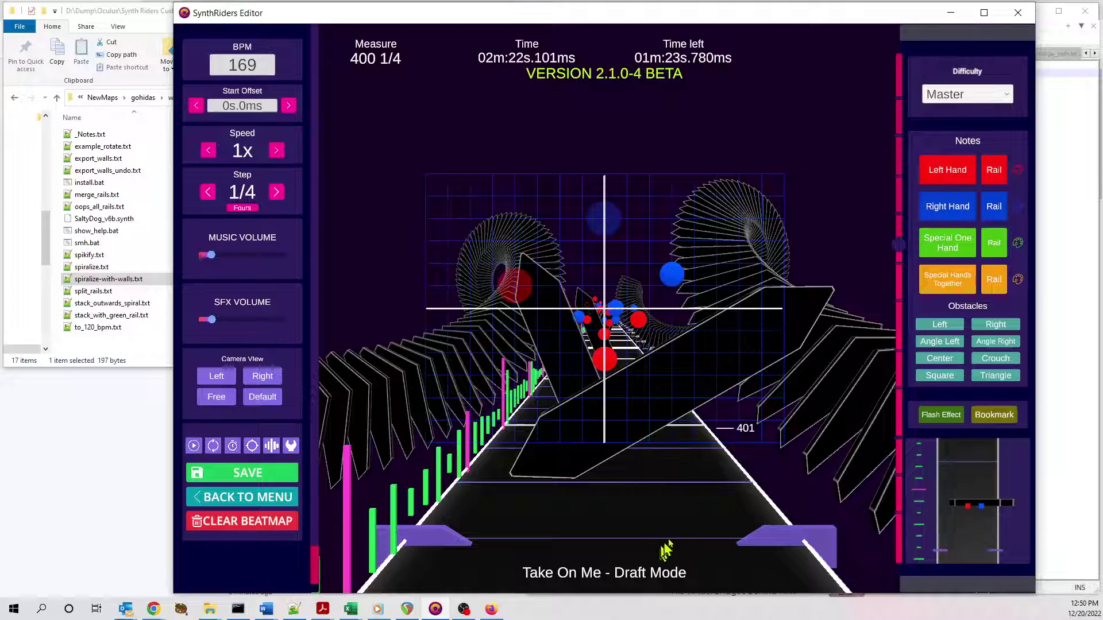
{"action": "scroll", "coordinate": [696, 454], "scroll_direction": "down", "scroll_amount": 8}
{"action": "scroll", "coordinate": [696, 475], "scroll_direction": "down", "scroll_amount": 20}
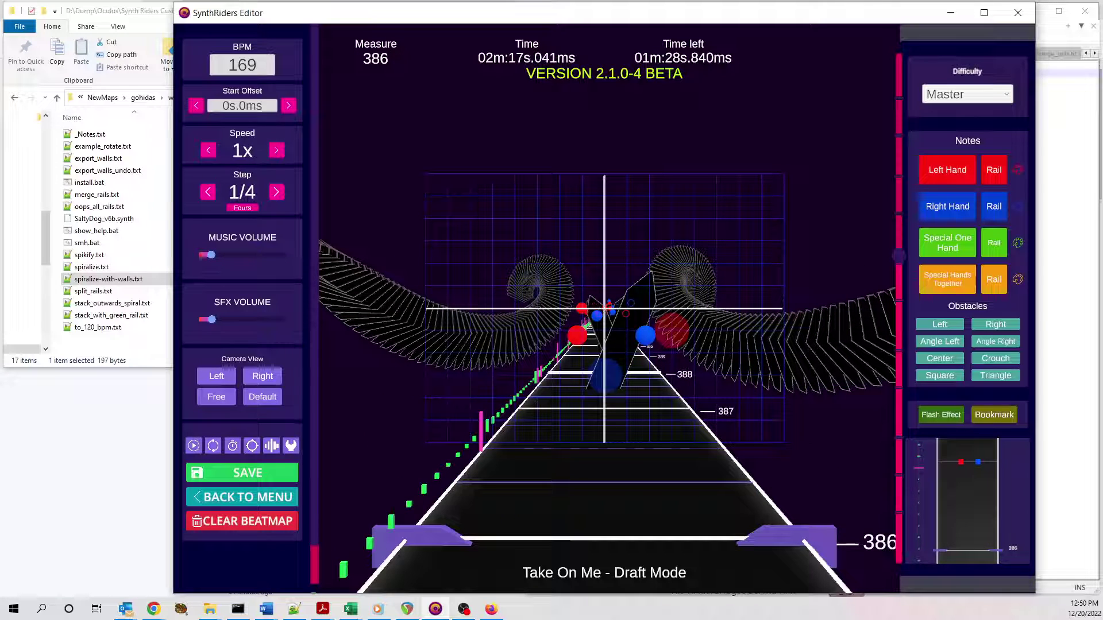